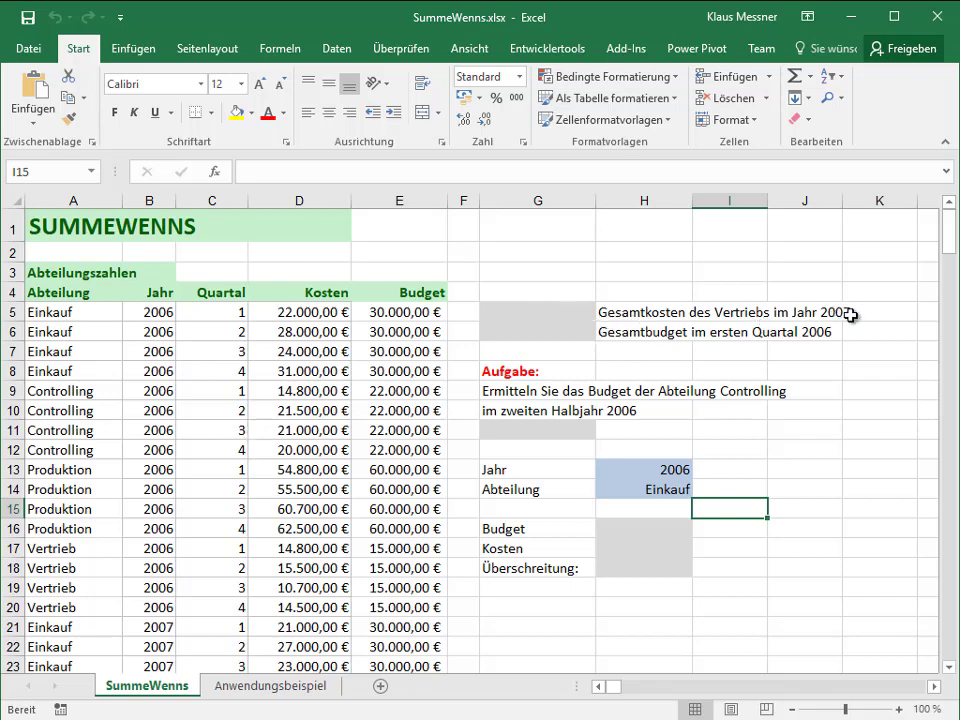
Start a SUMMEWENNS formula in G5 using the =Summ autocomplete for the Vertrieb 2007 total
{"action": "left_click", "coordinate": [184, 413]}
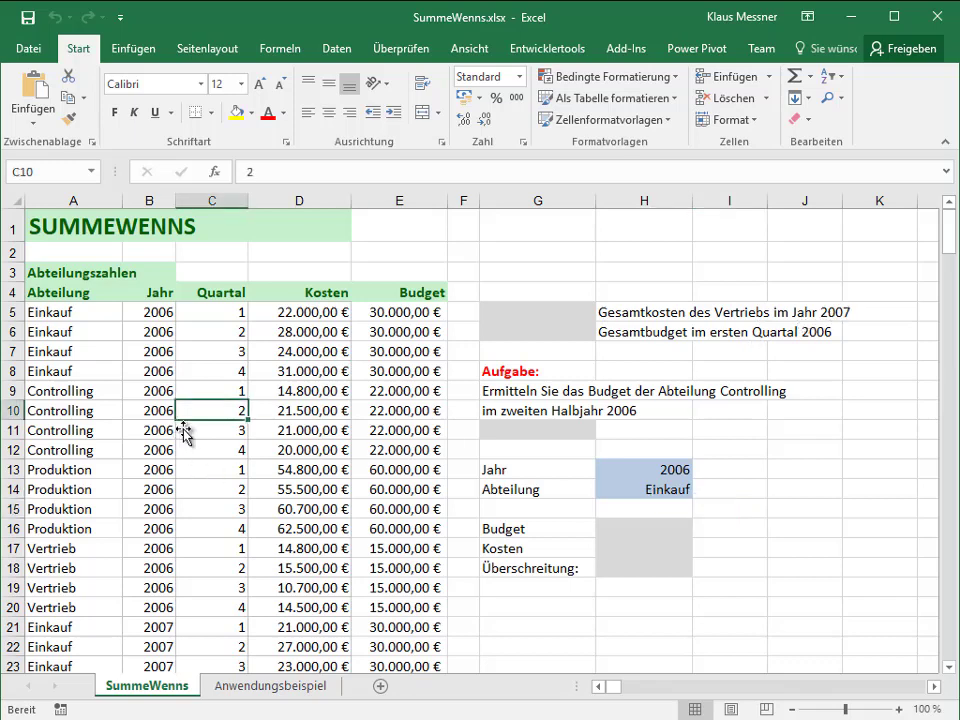
{"action": "scroll", "coordinate": [184, 413], "scroll_direction": "down", "scroll_amount": 4}
{"action": "scroll", "coordinate": [186, 405], "scroll_direction": "down", "scroll_amount": 2}
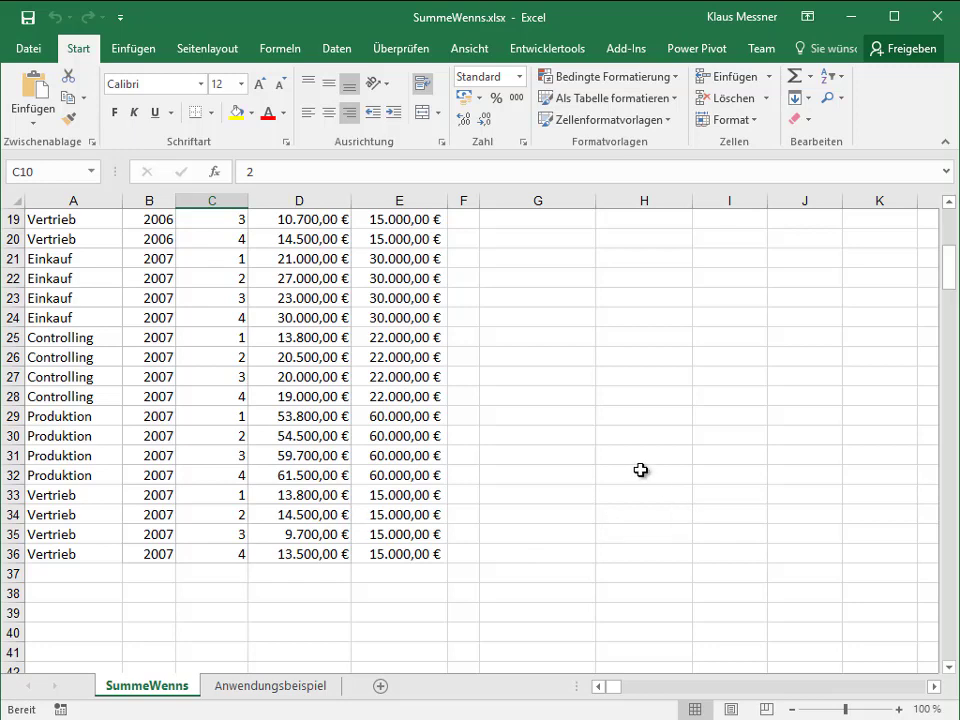
{"action": "scroll", "coordinate": [640, 467], "scroll_direction": "up", "scroll_amount": 6}
{"action": "left_click", "coordinate": [495, 311]}
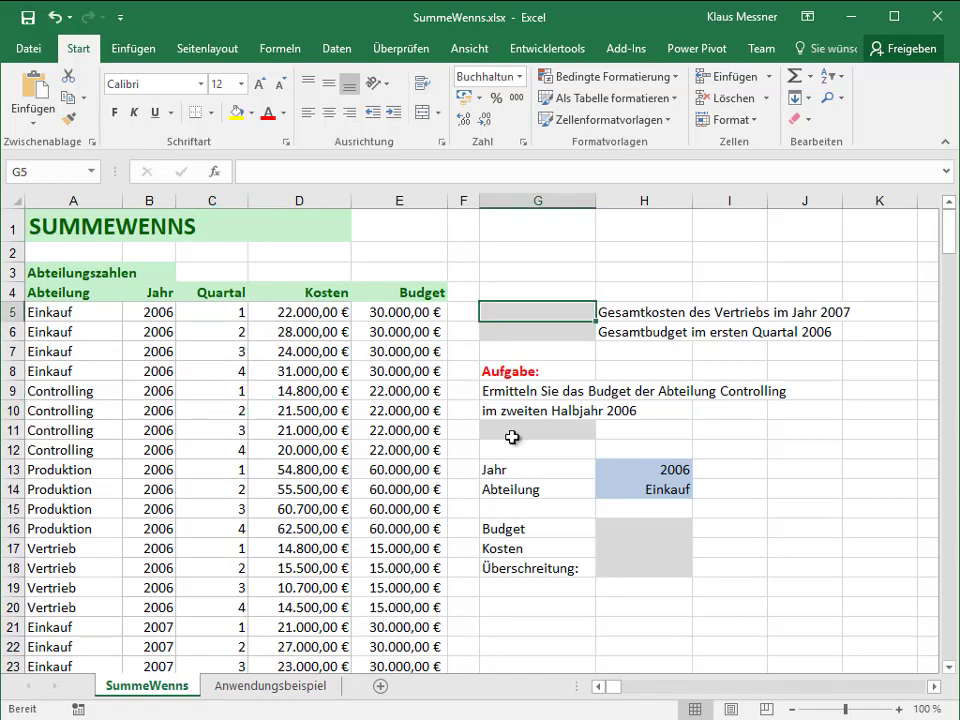
{"action": "type", "text": "=Summ"}
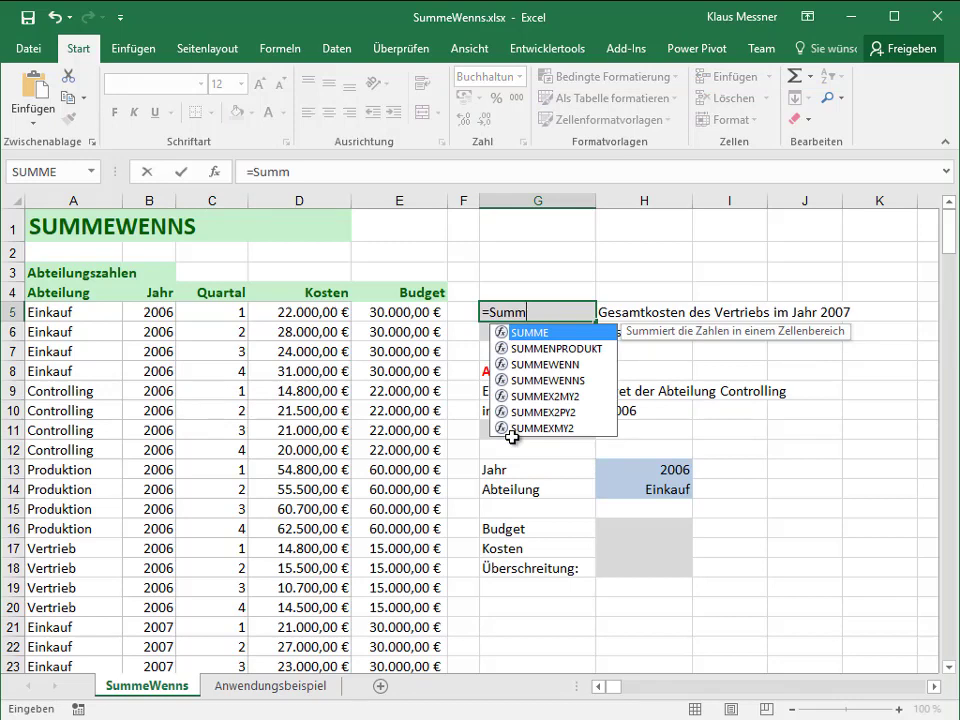
{"action": "key", "text": "Down"}
{"action": "key", "text": "Down"}
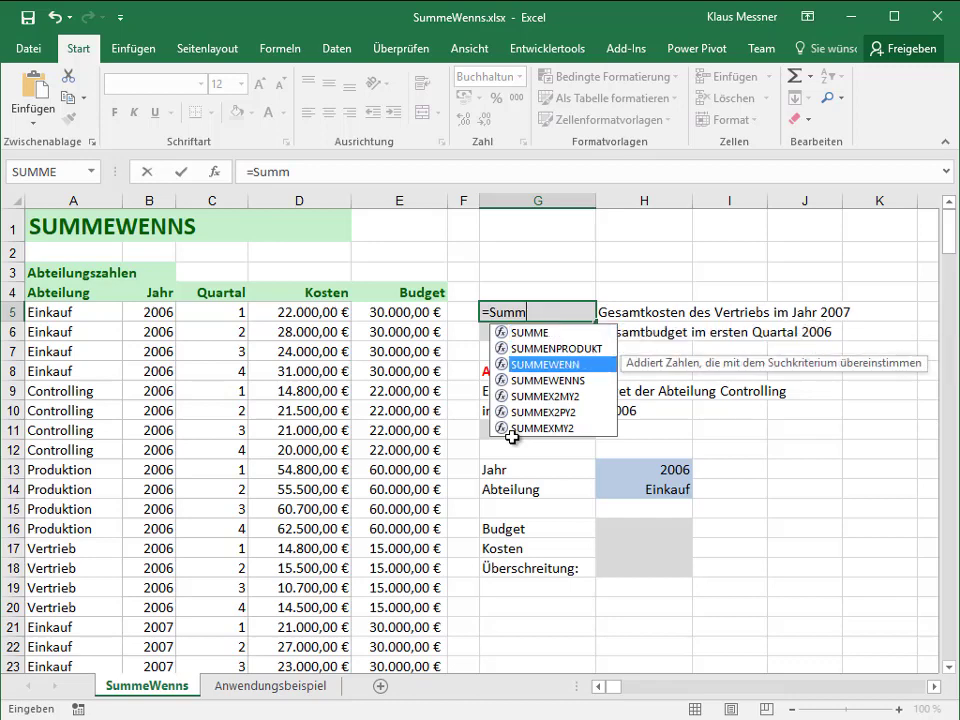
{"action": "key", "text": "Down"}
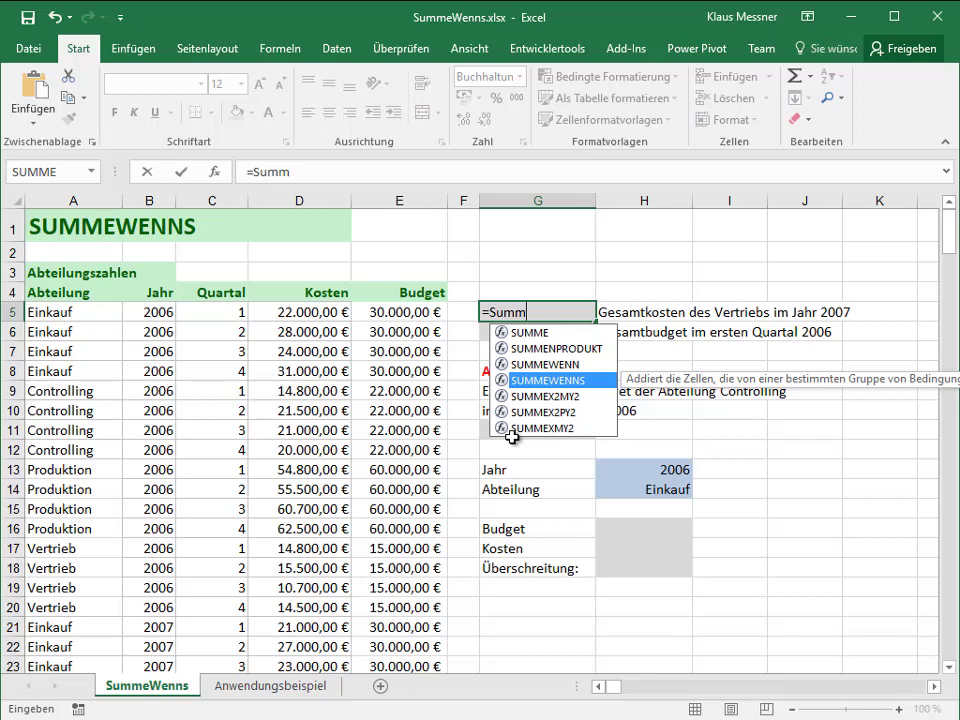
{"action": "key", "text": "Tab"}
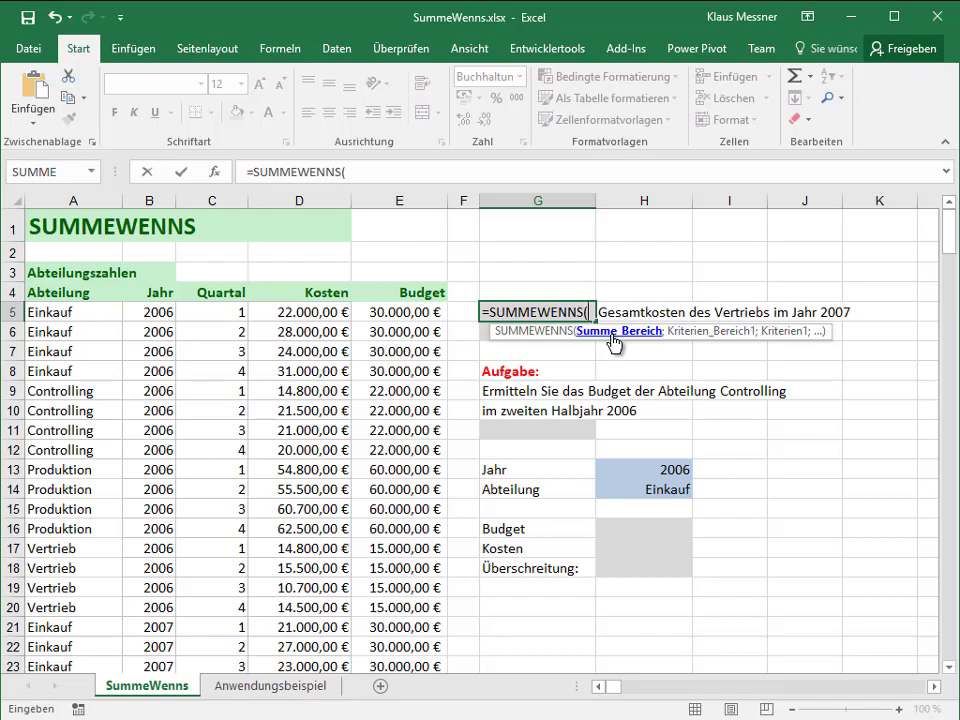
Enter D5:D36 as sum range, then A5:A36 with criterion "Vertrieb"
{"action": "mouse_move", "coordinate": [317, 311]}
{"action": "left_mouse_down"}
{"action": "mouse_move", "coordinate": [303, 533]}
{"action": "mouse_move", "coordinate": [276, 671]}
{"action": "mouse_move", "coordinate": [279, 633]}
{"action": "left_mouse_up"}
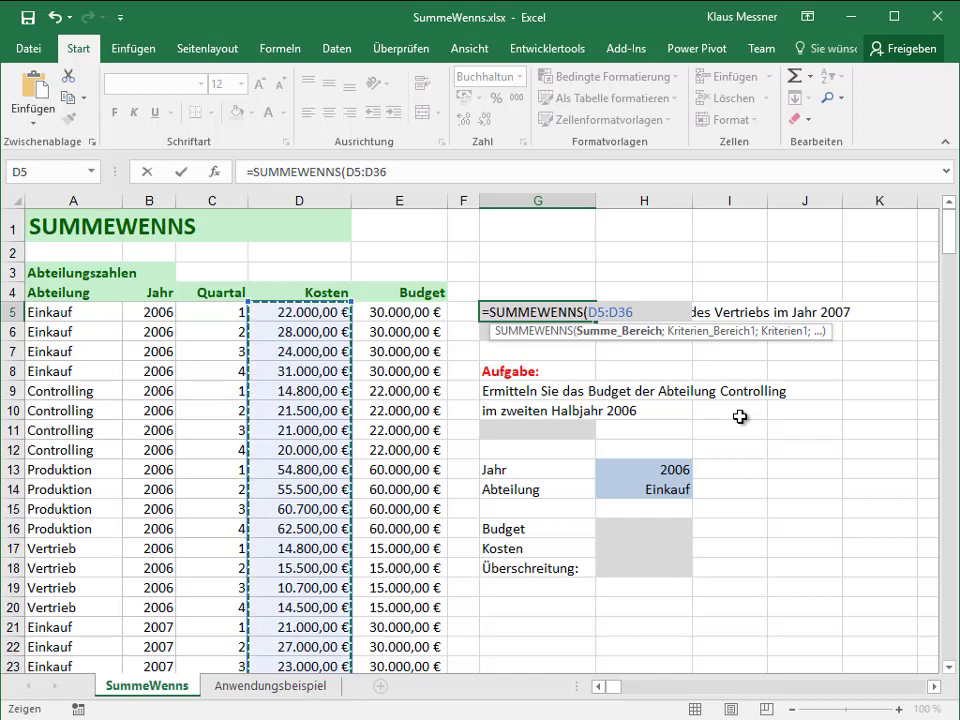
{"action": "type", "text": ";"}
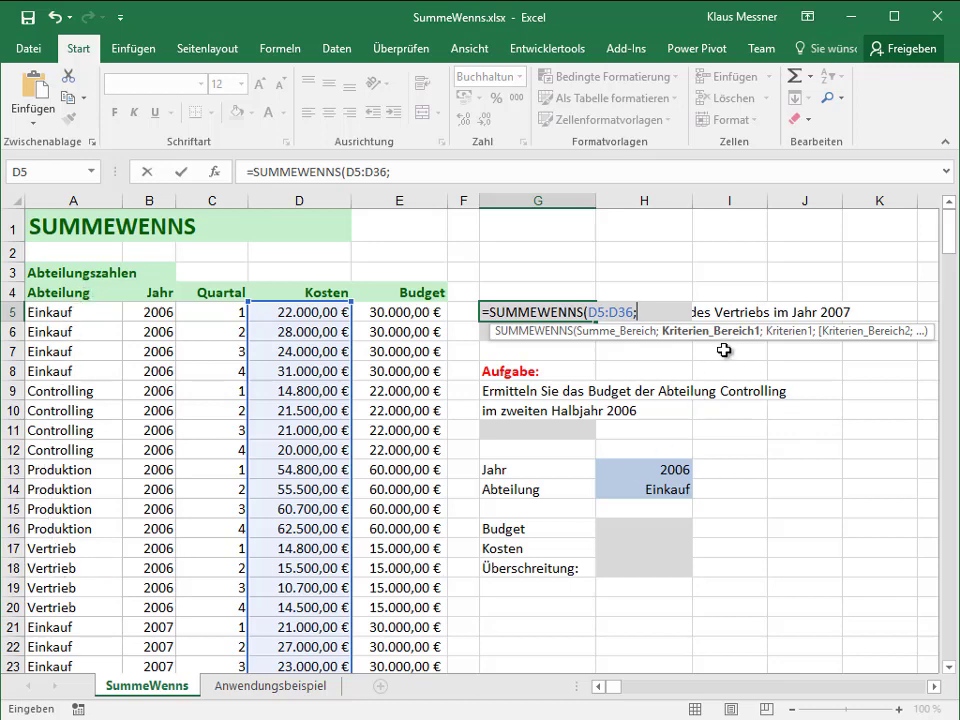
{"action": "left_click_drag", "start_coordinate": [62, 311], "coordinate": [32, 708]}
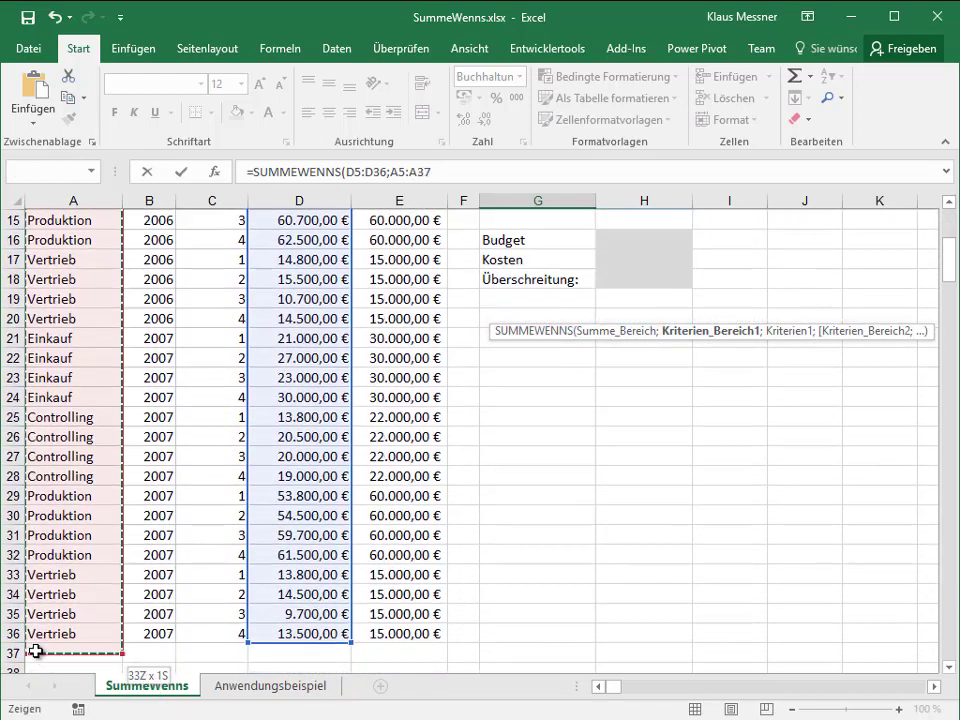
{"action": "left_click_drag", "start_coordinate": [32, 708], "coordinate": [32, 634]}
{"action": "scroll", "coordinate": [465, 533], "scroll_direction": "up", "scroll_amount": 5}
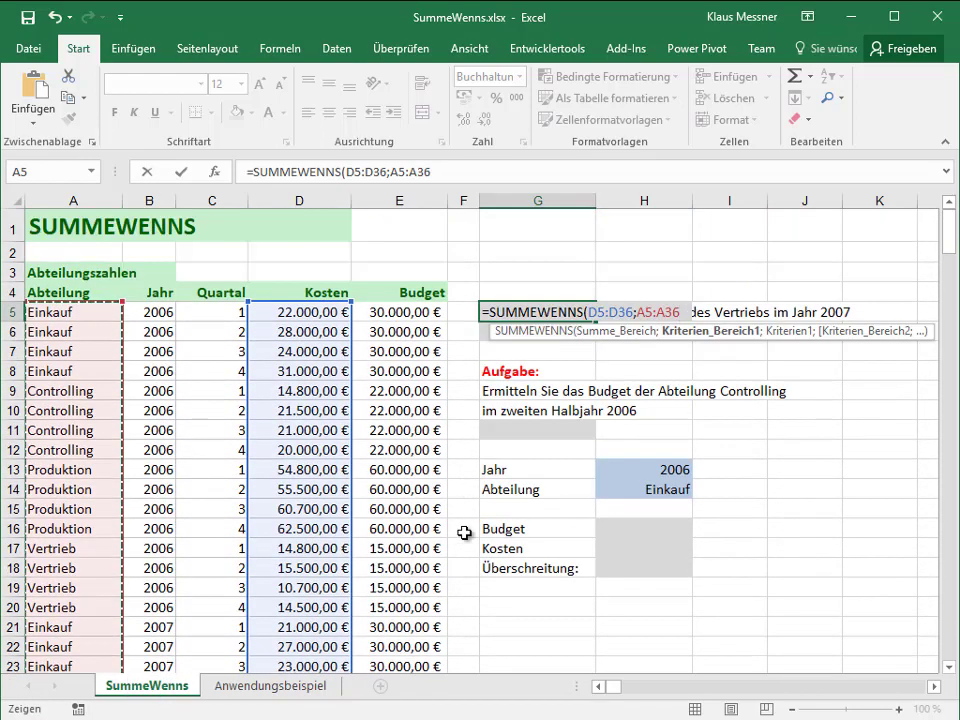
{"action": "type", "text": ";\""}
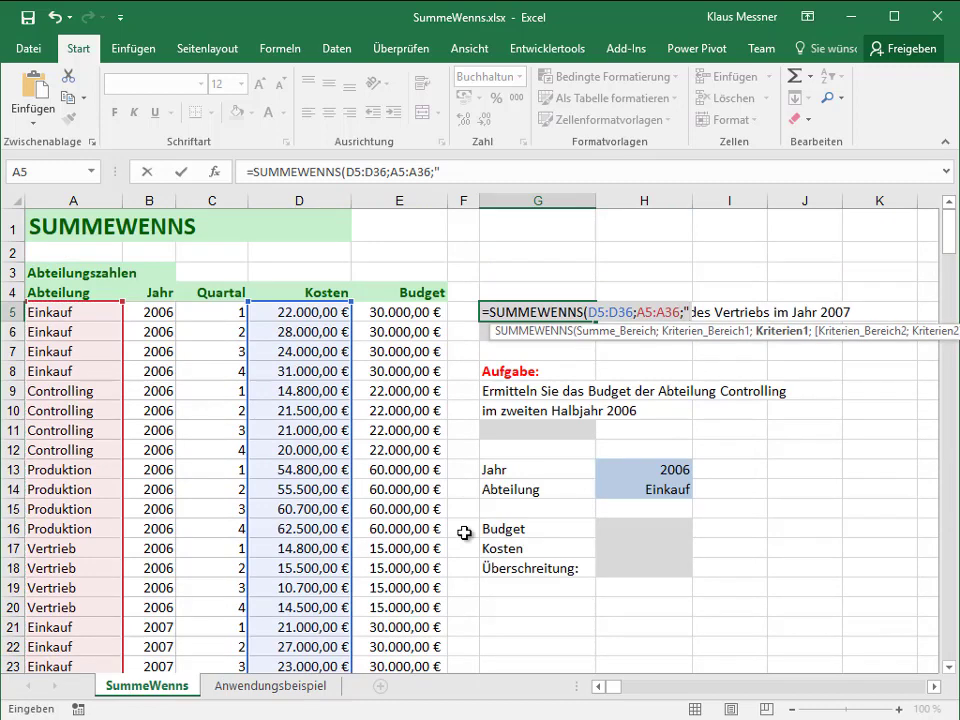
{"action": "type", "text": "Vert"}
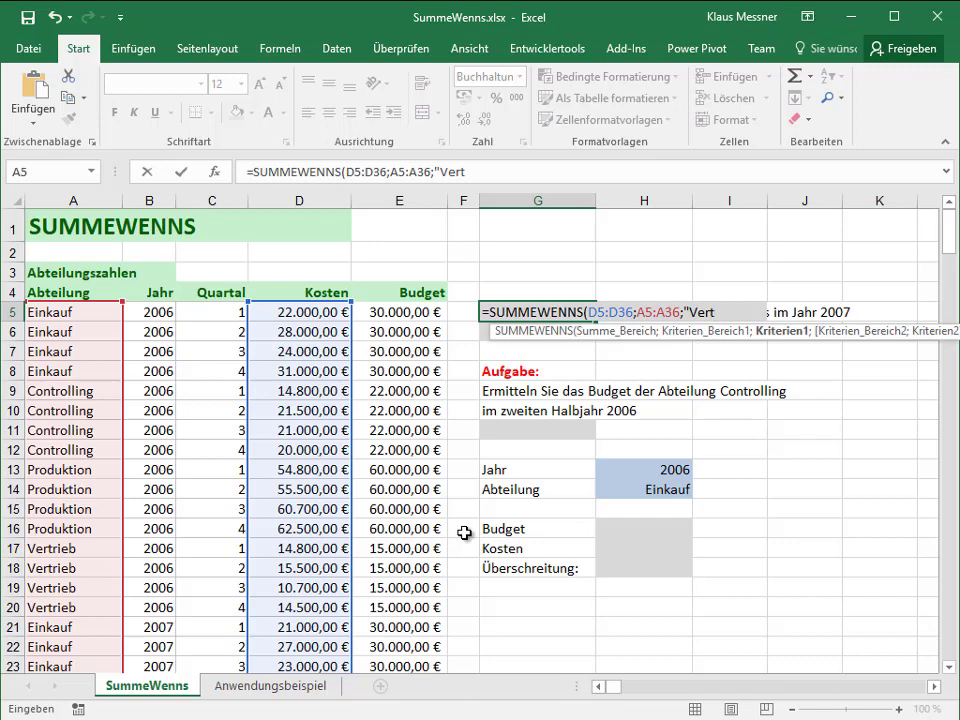
{"action": "type", "text": "rie"}
{"action": "type", "text": "b\""}
{"action": "type", "text": ";"}
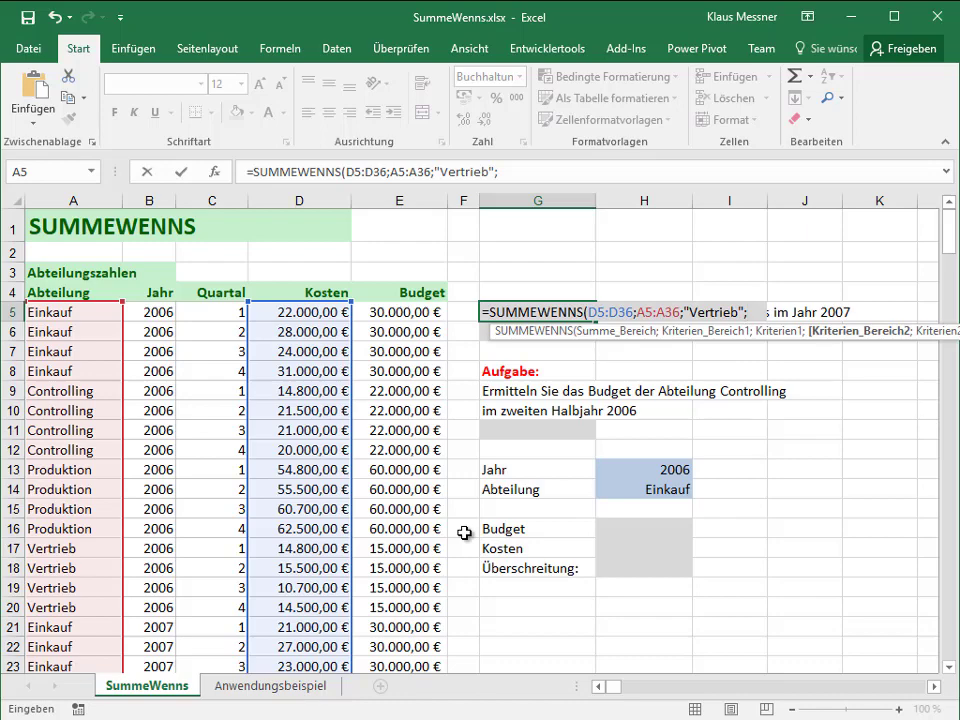
Add B5:B36 with criterion 2007 and commit, so G5 returns 51.500,00 €
{"action": "left_click_drag", "start_coordinate": [163, 309], "coordinate": [150, 661]}
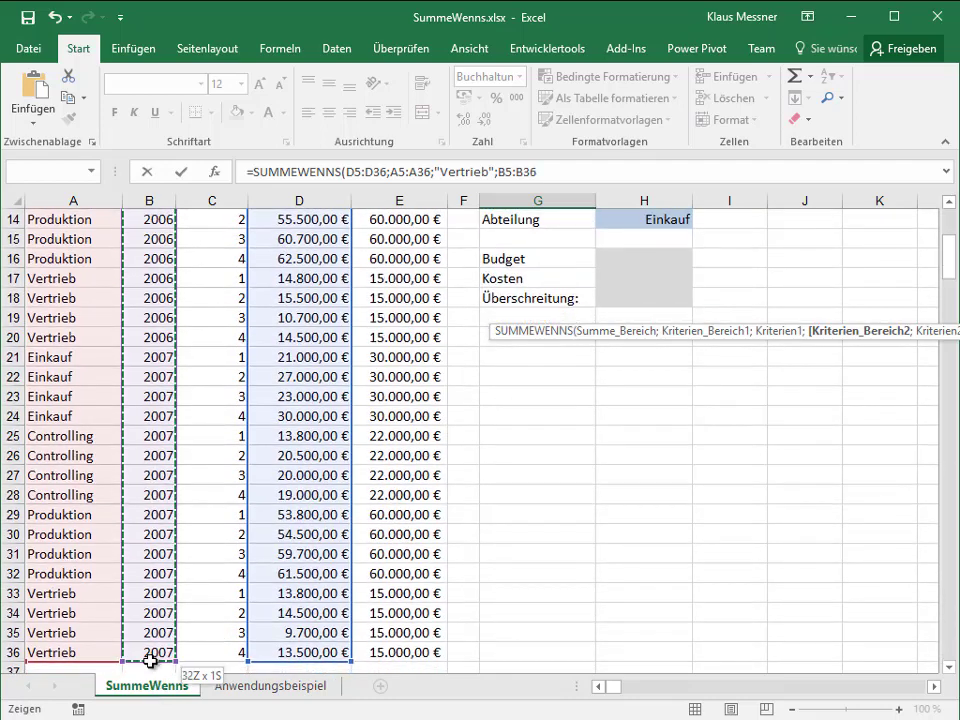
{"action": "scroll", "coordinate": [660, 480], "scroll_direction": "up", "scroll_amount": 5}
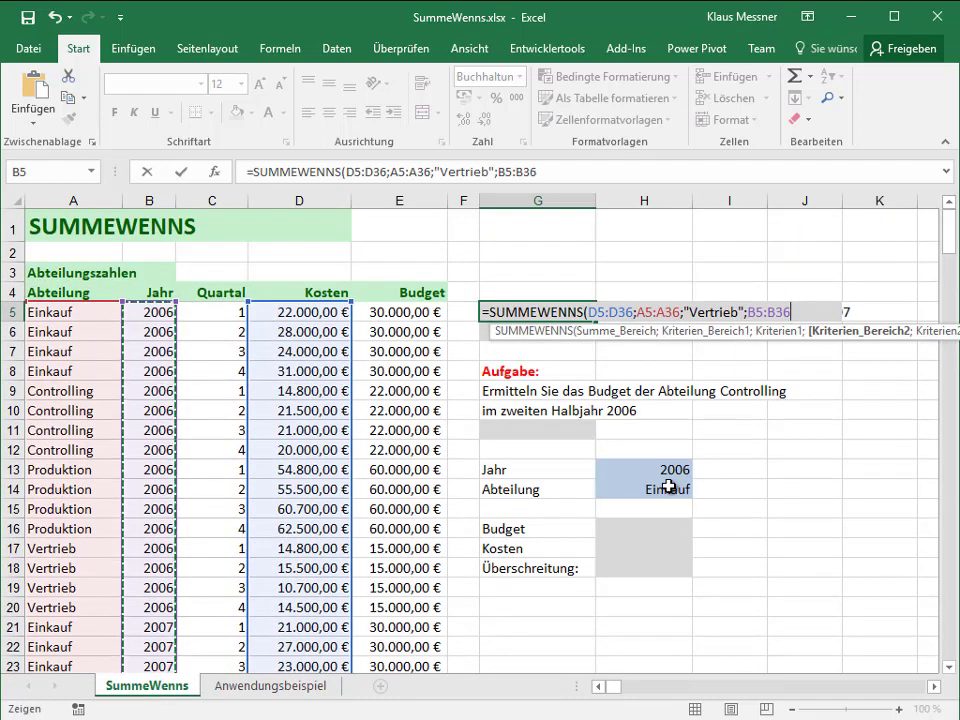
{"action": "type", "text": ";"}
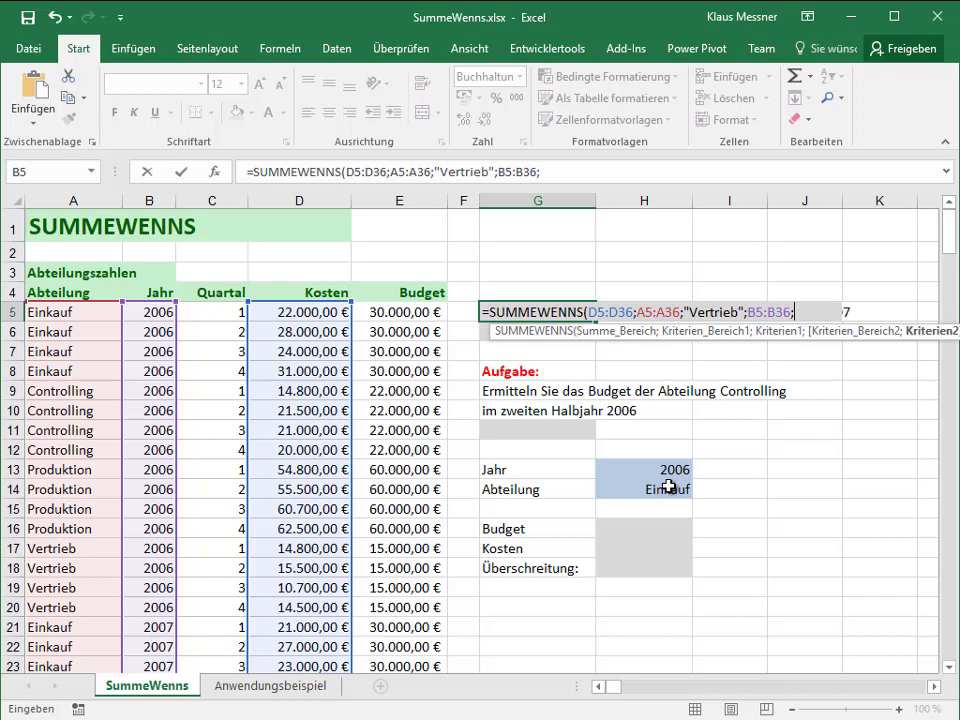
{"action": "type", "text": "200"}
{"action": "type", "text": "7"}
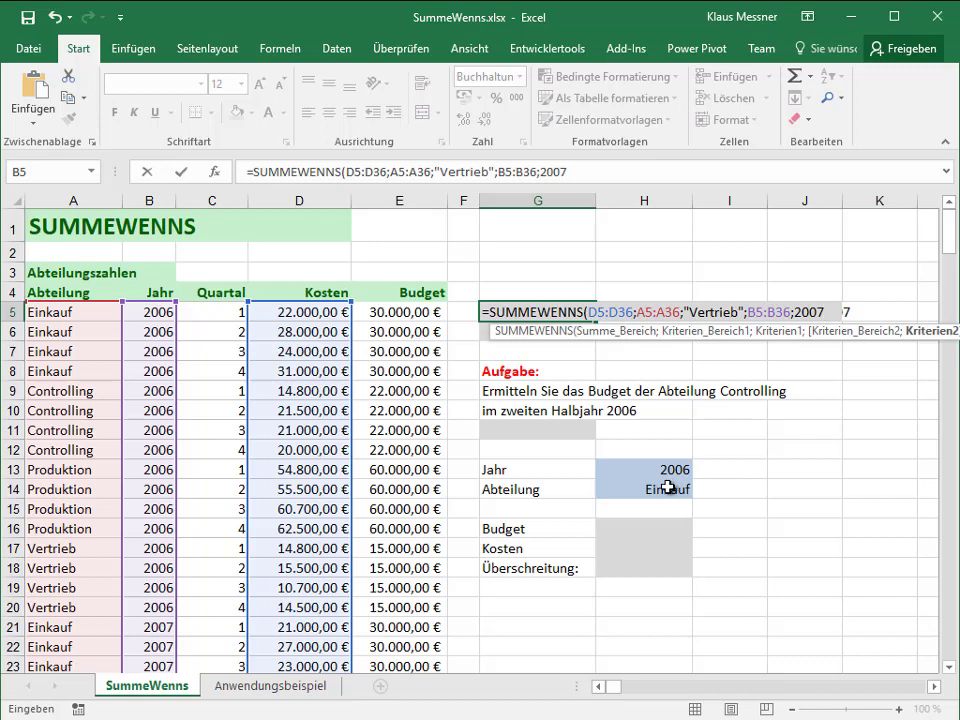
{"action": "type", "text": ")"}
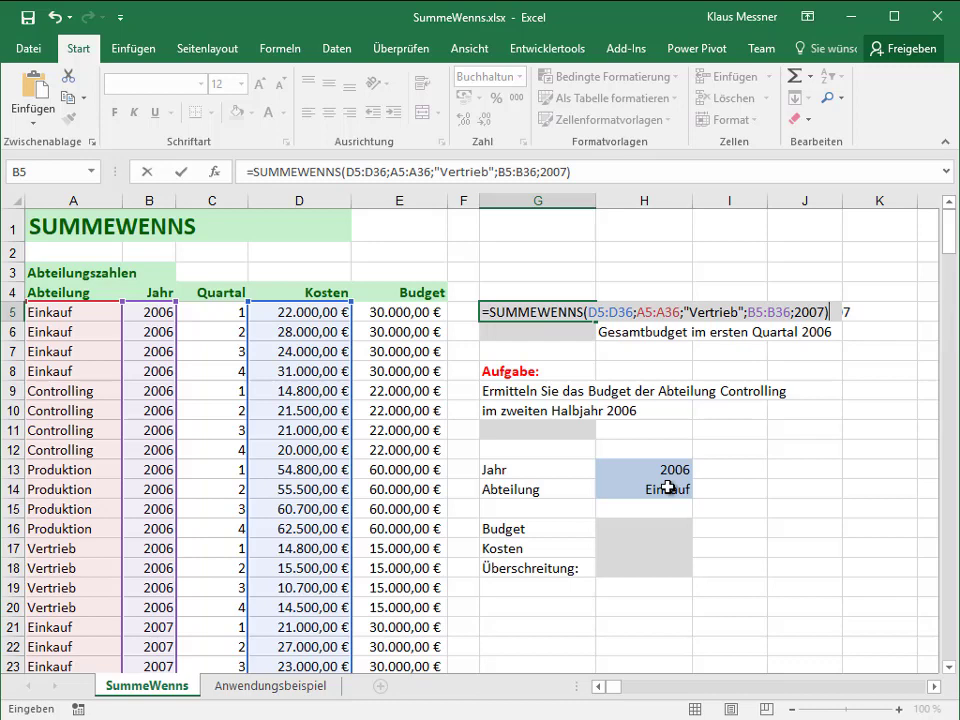
{"action": "key", "text": "Return"}
{"action": "key", "text": "Up"}
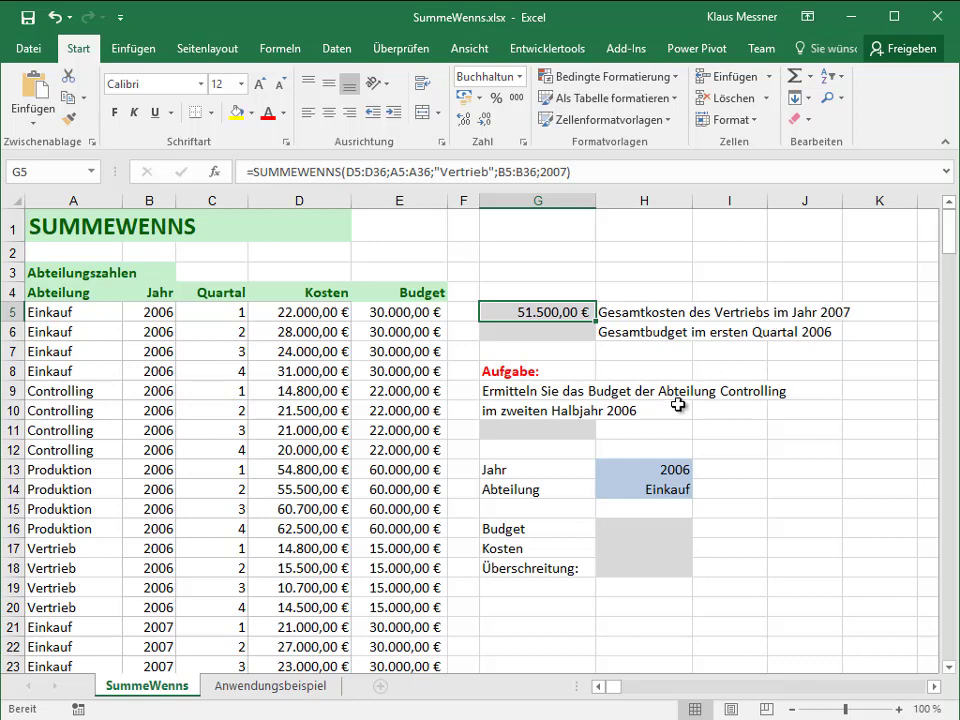
{"action": "scroll", "coordinate": [677, 403], "scroll_direction": "down", "scroll_amount": 5}
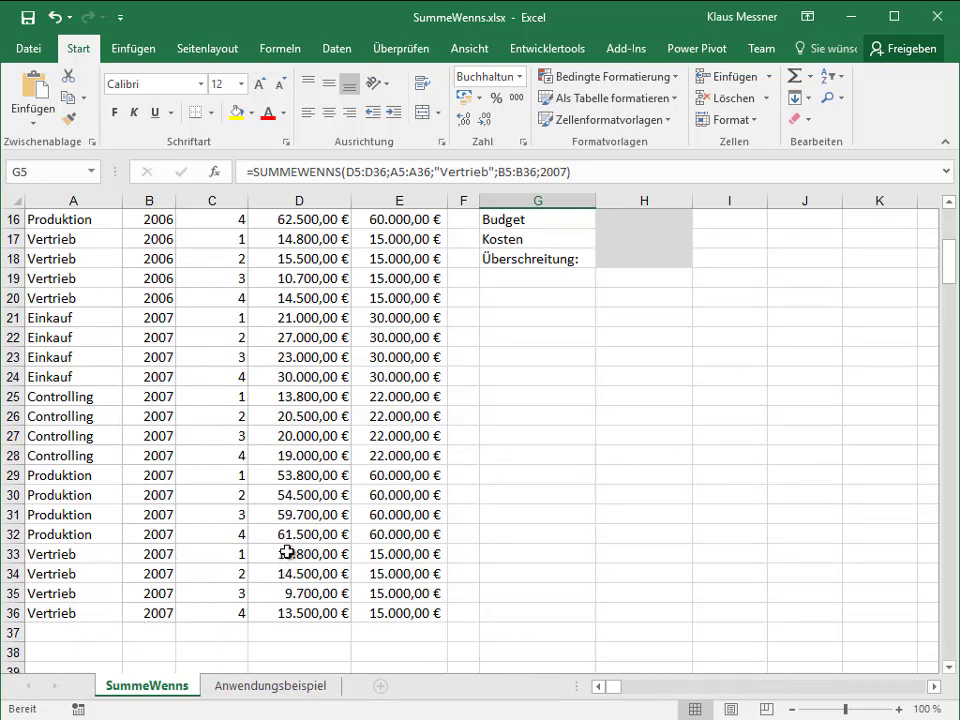
{"action": "left_click_drag", "start_coordinate": [287, 552], "coordinate": [289, 610]}
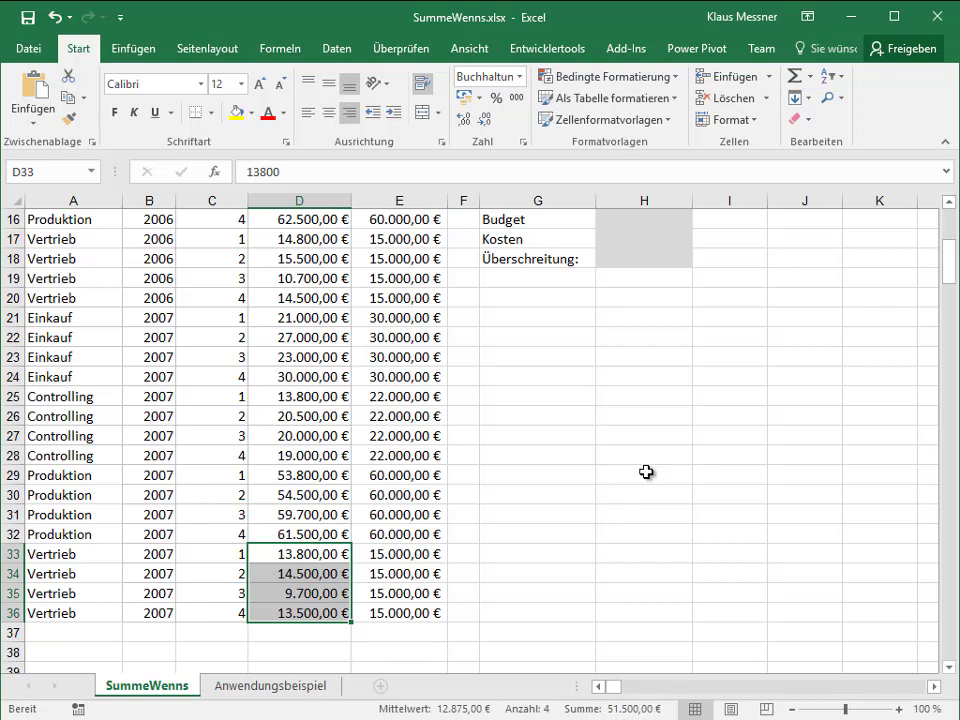
{"action": "scroll", "coordinate": [647, 472], "scroll_direction": "up", "scroll_amount": 5}
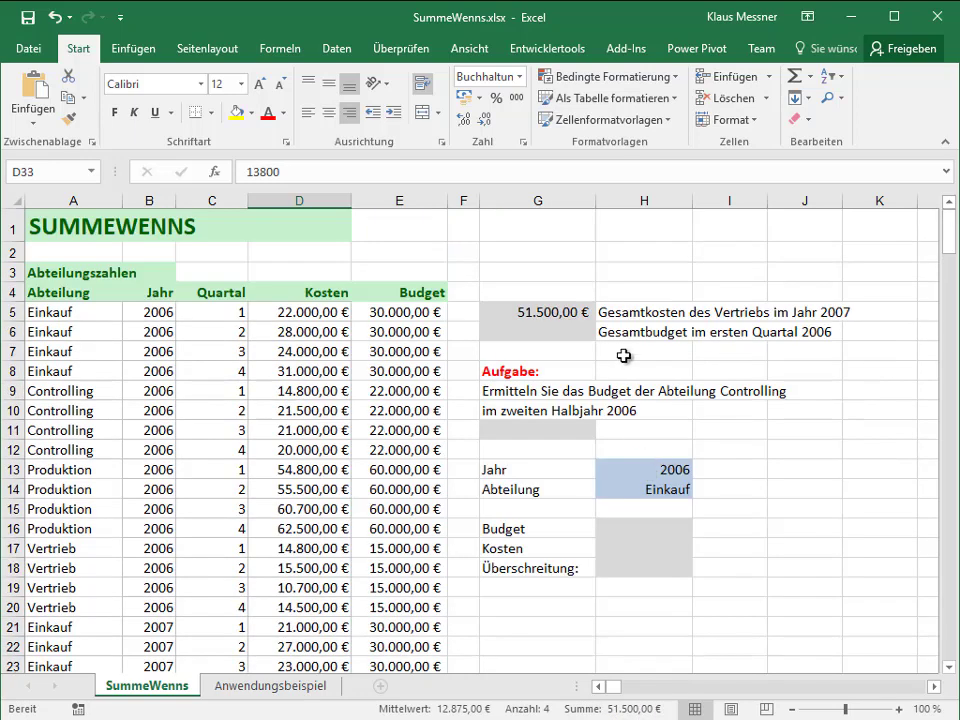
{"action": "left_click", "coordinate": [566, 328]}
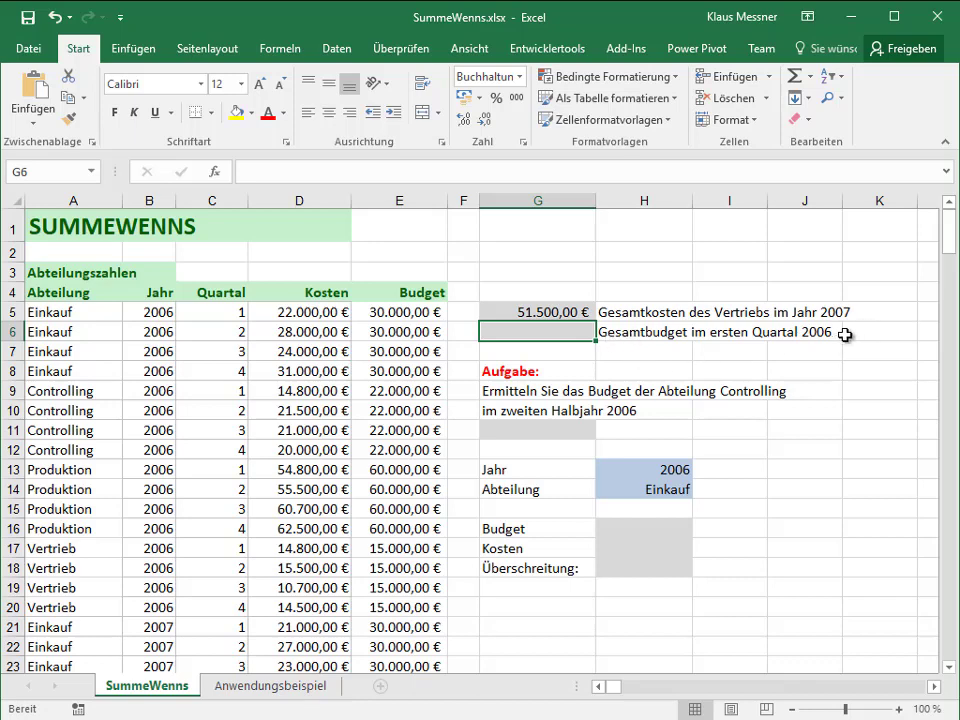
Start SUMMEWENNS in G6 with sum range E5:E36 and criteria range C5:C36
{"action": "type", "text": "=sum"}
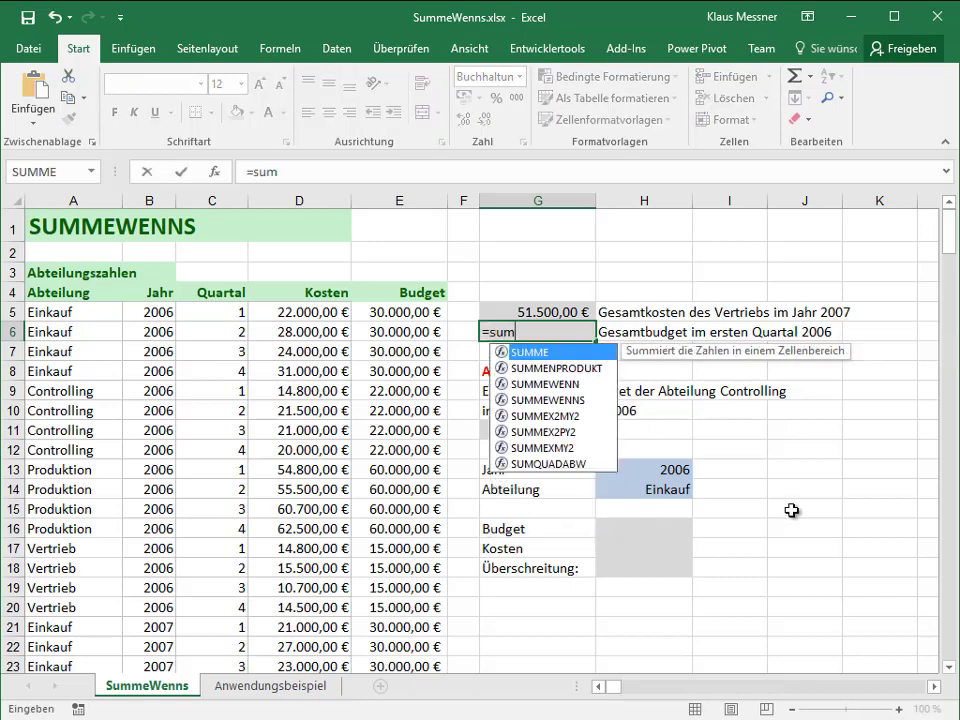
{"action": "type", "text": "m"}
{"action": "key", "text": "Down"}
{"action": "key", "text": "Down"}
{"action": "key", "text": "Down"}
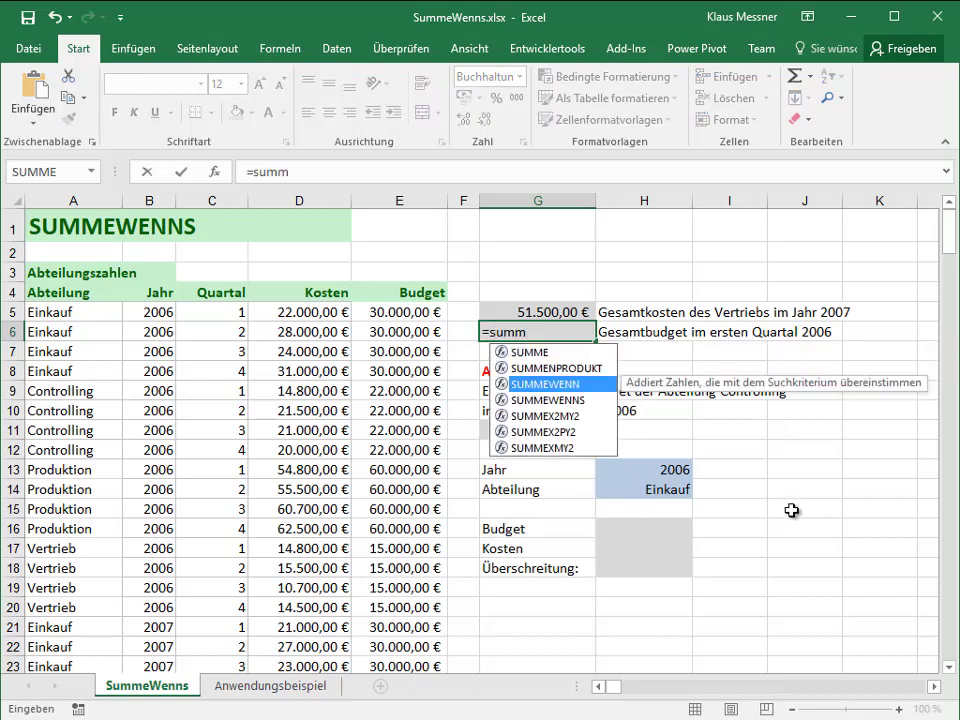
{"action": "key", "text": "Tab"}
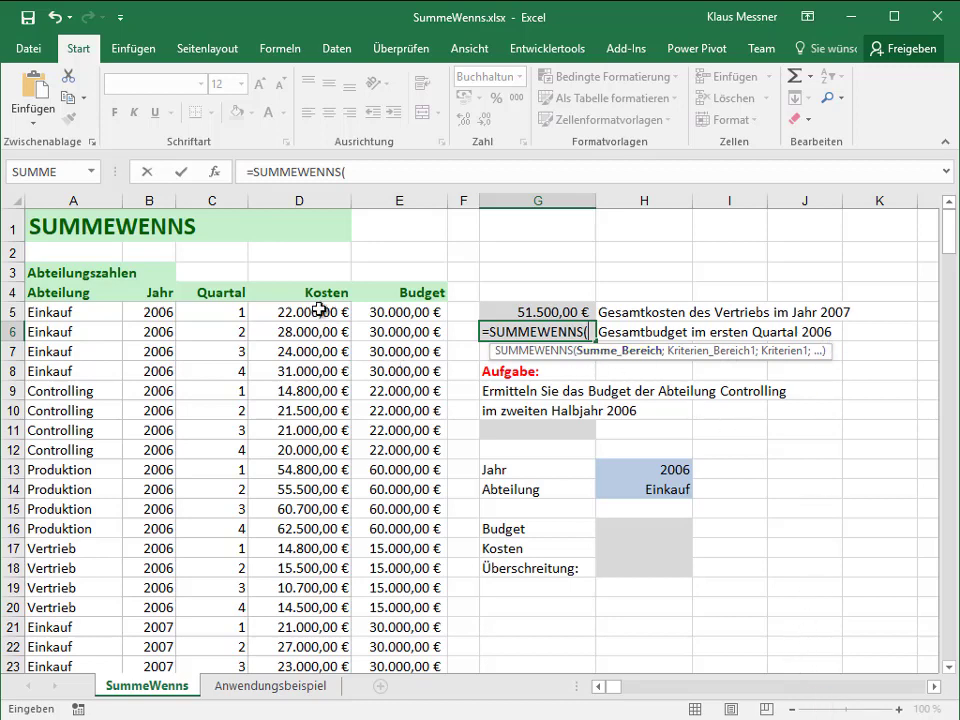
{"action": "left_click_drag", "start_coordinate": [400, 312], "coordinate": [405, 700]}
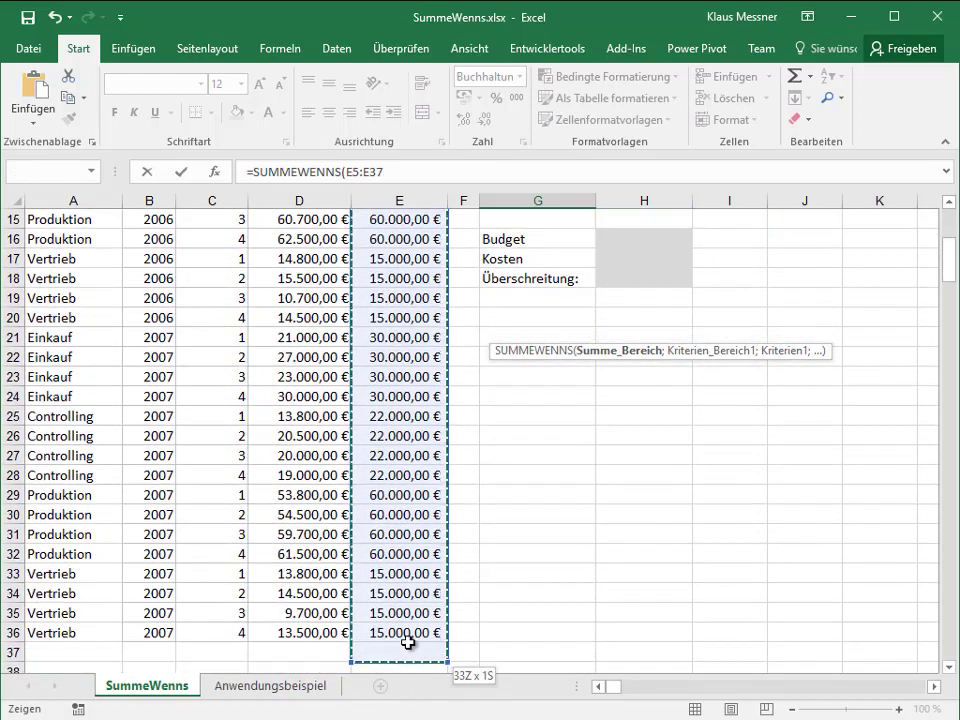
{"action": "left_click_drag", "start_coordinate": [405, 700], "coordinate": [410, 645]}
{"action": "scroll", "coordinate": [715, 590], "scroll_direction": "up", "scroll_amount": 4}
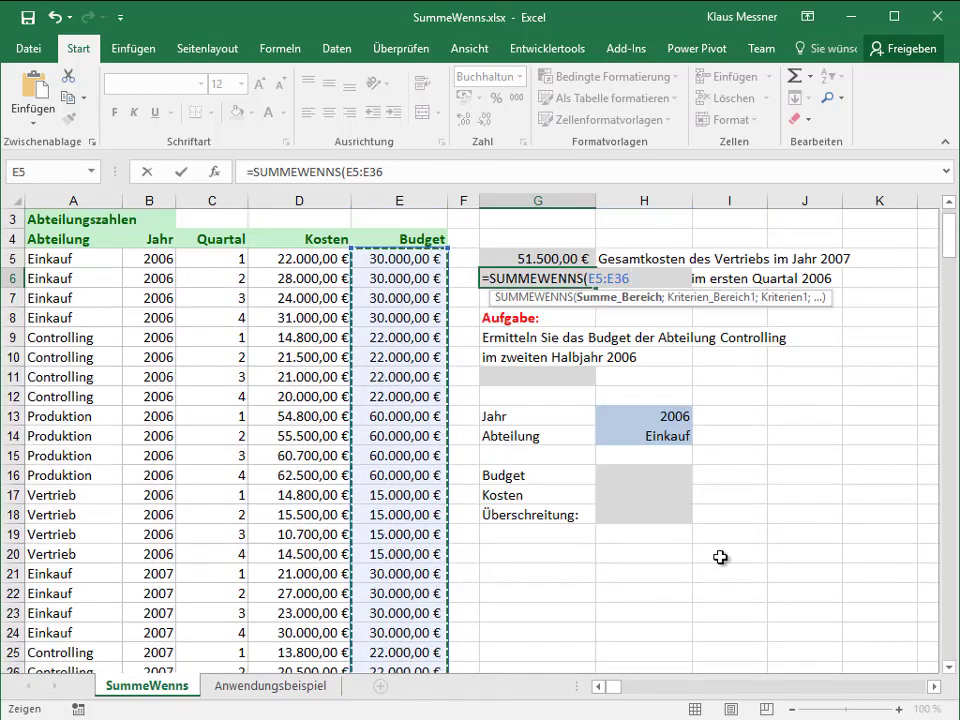
{"action": "type", "text": ";"}
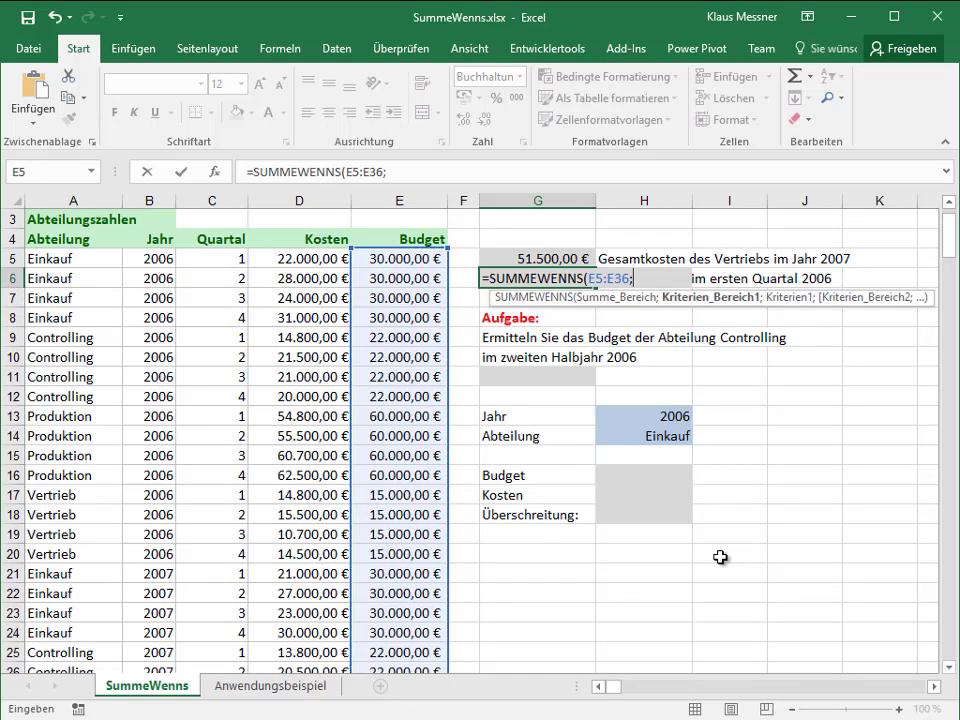
{"action": "mouse_move", "coordinate": [203, 257]}
{"action": "left_mouse_down"}
{"action": "mouse_move", "coordinate": [188, 703]}
{"action": "mouse_move", "coordinate": [188, 628]}
{"action": "left_mouse_up"}
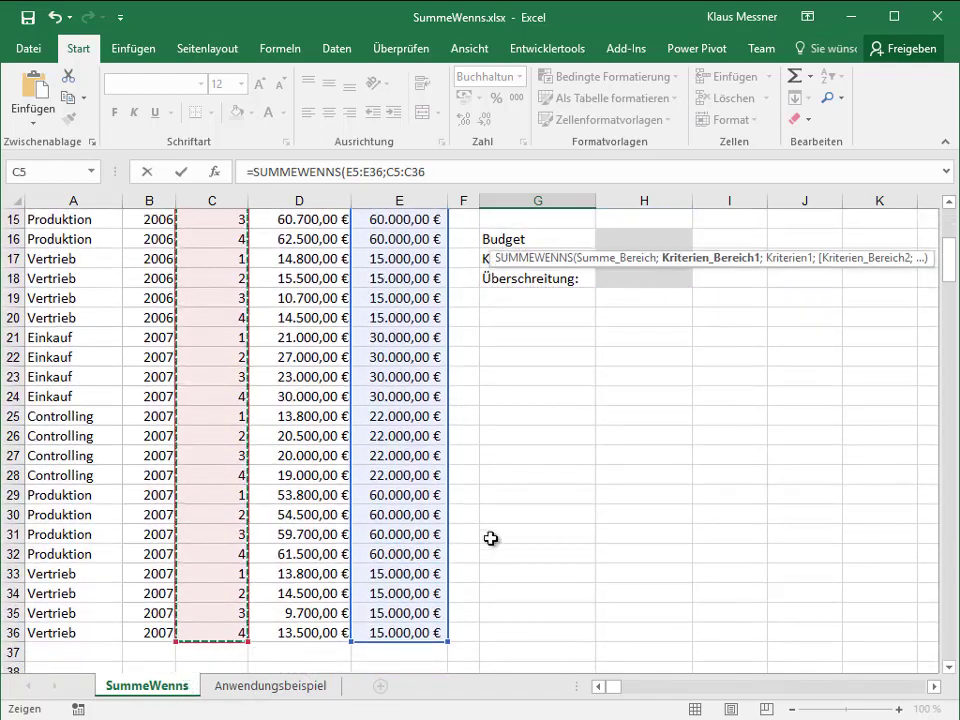
{"action": "scroll", "coordinate": [520, 535], "scroll_direction": "up", "scroll_amount": 4}
{"action": "scroll", "coordinate": [585, 532], "scroll_direction": "up", "scroll_amount": 1}
Add quarter criterion 1, then B5:B36 with year 2006, and commit the G6 formula
{"action": "type", "text": ";"}
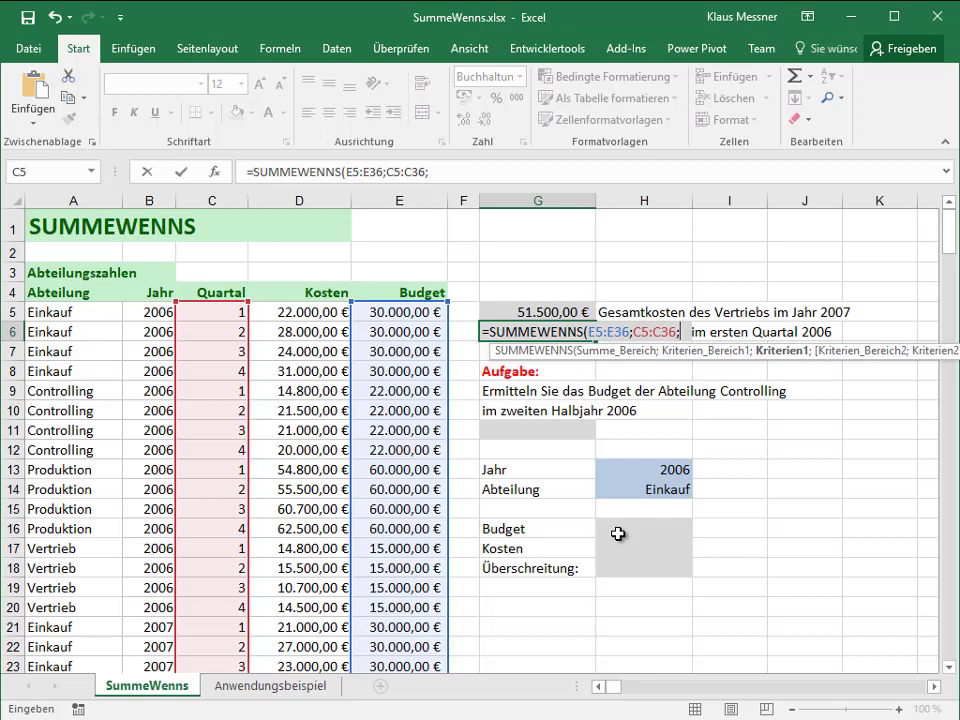
{"action": "type", "text": "1"}
{"action": "type", "text": ";"}
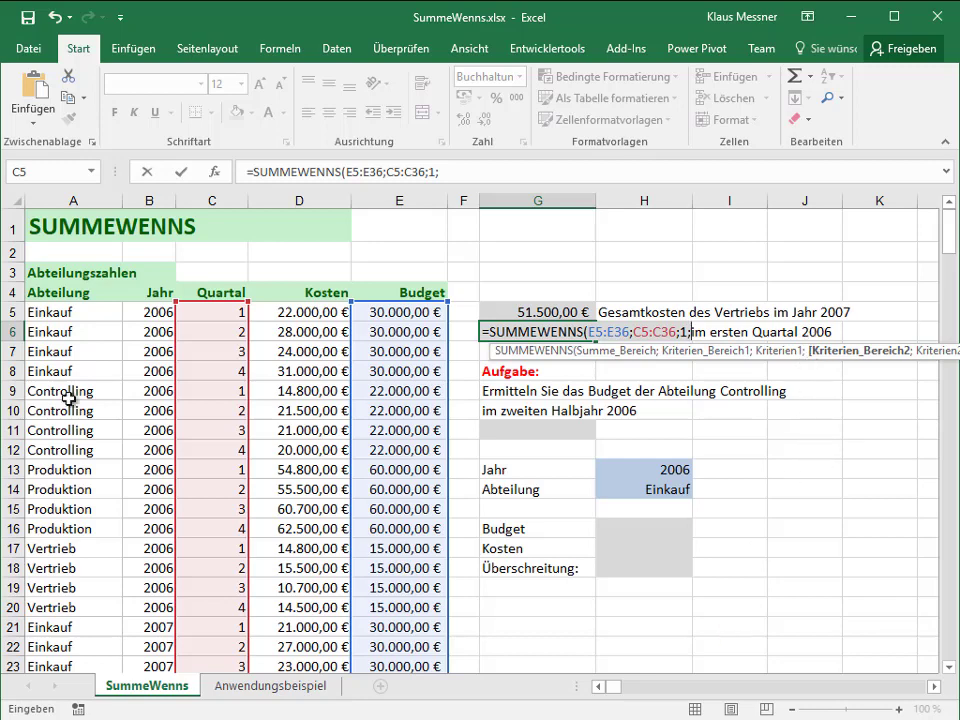
{"action": "left_click_drag", "start_coordinate": [133, 310], "coordinate": [124, 711]}
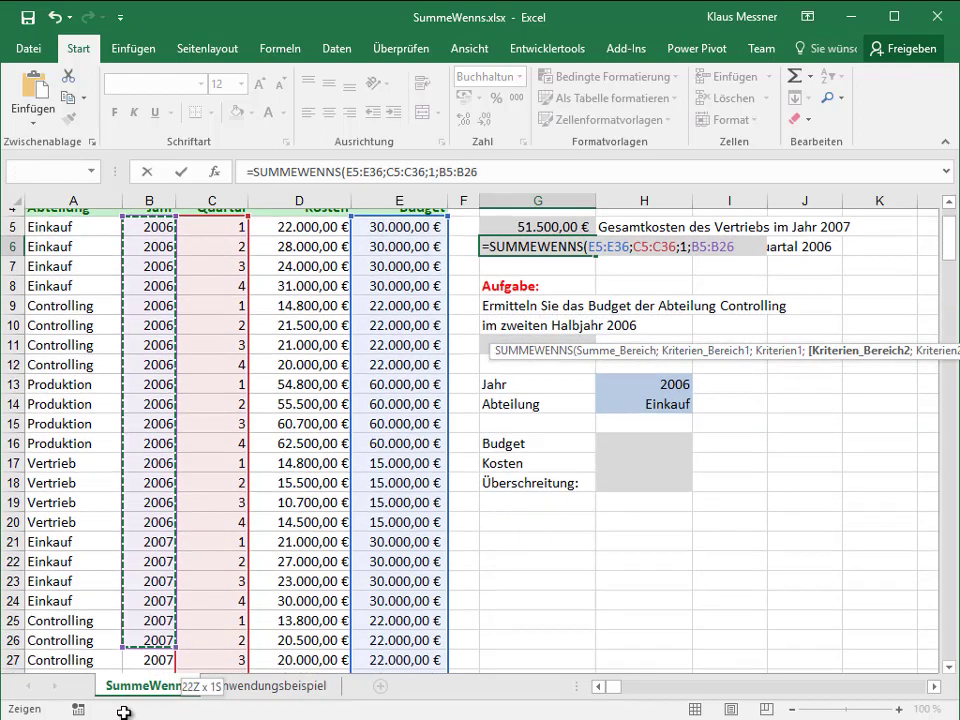
{"action": "left_click_drag", "start_coordinate": [124, 711], "coordinate": [131, 632]}
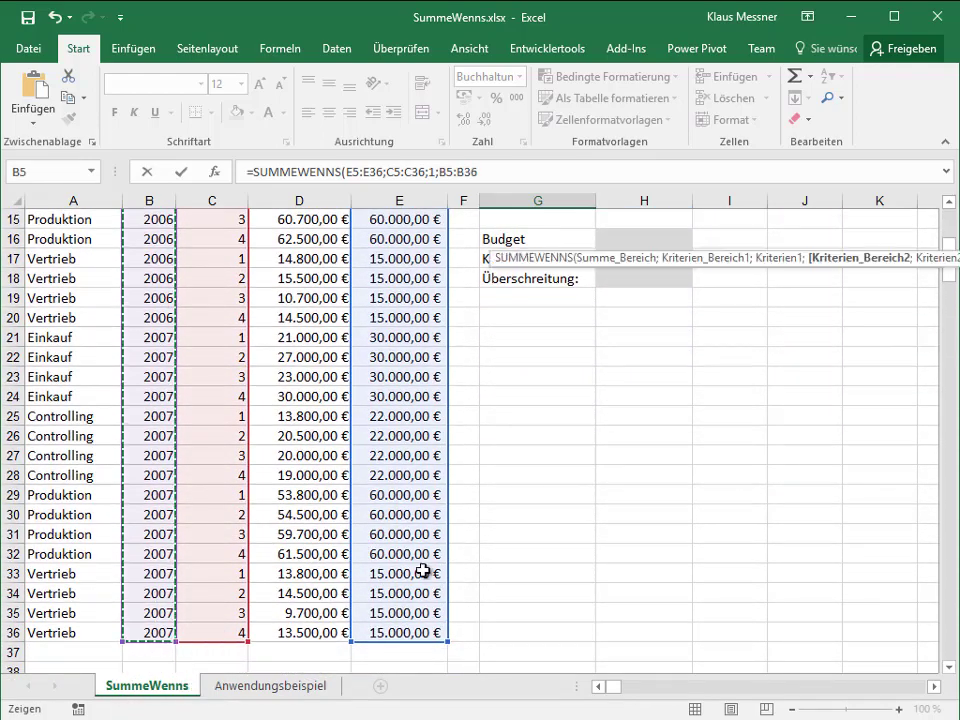
{"action": "type", "text": ";"}
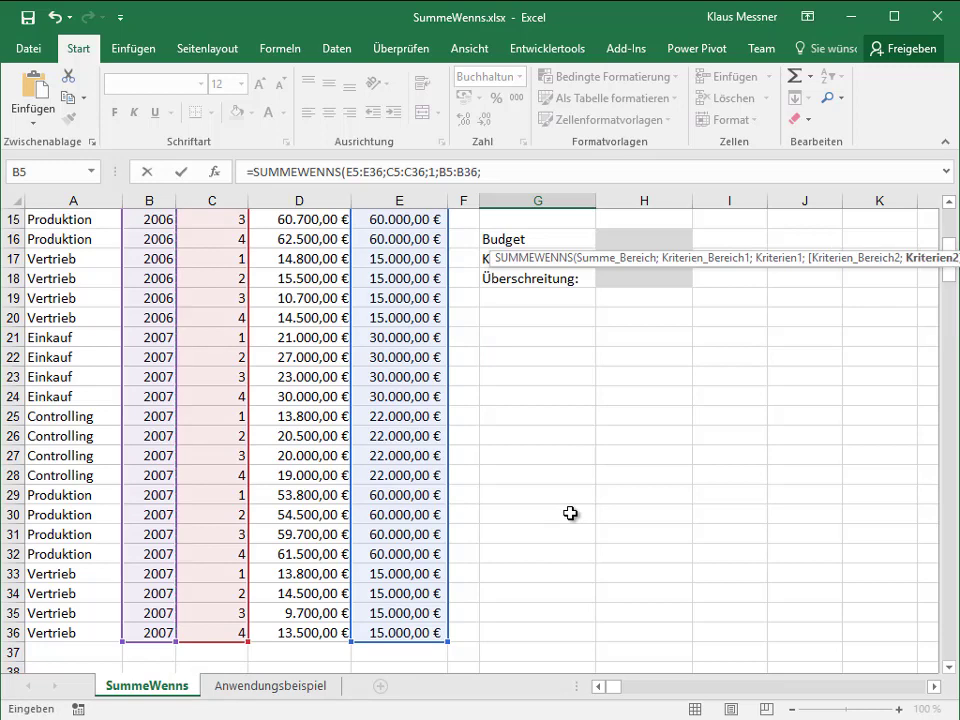
{"action": "type", "text": "2006"}
{"action": "type", "text": ")"}
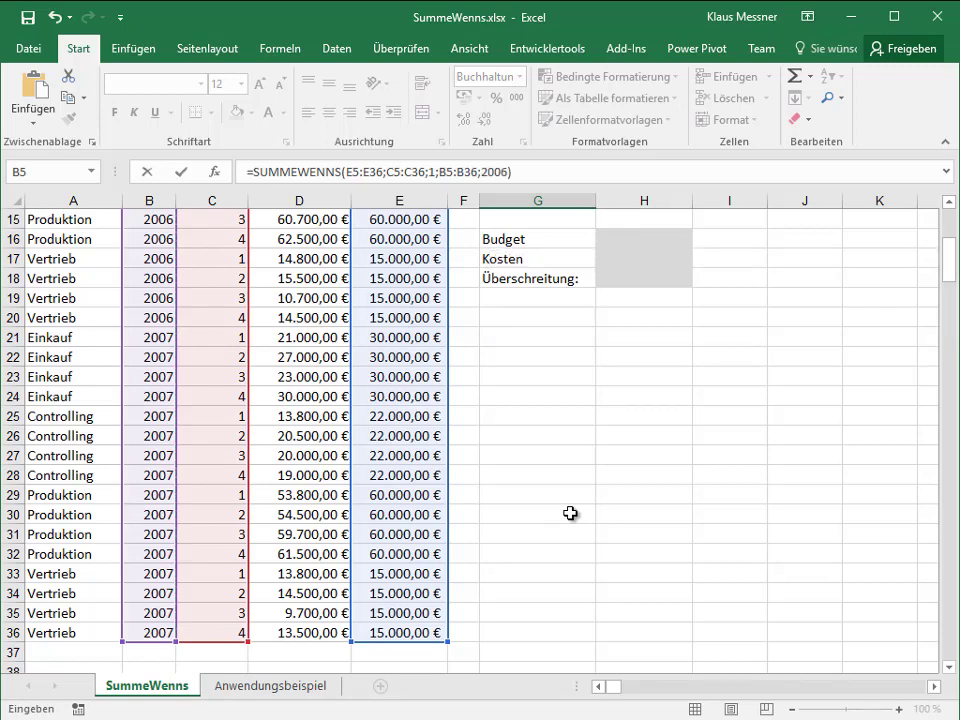
{"action": "key", "text": "Return"}
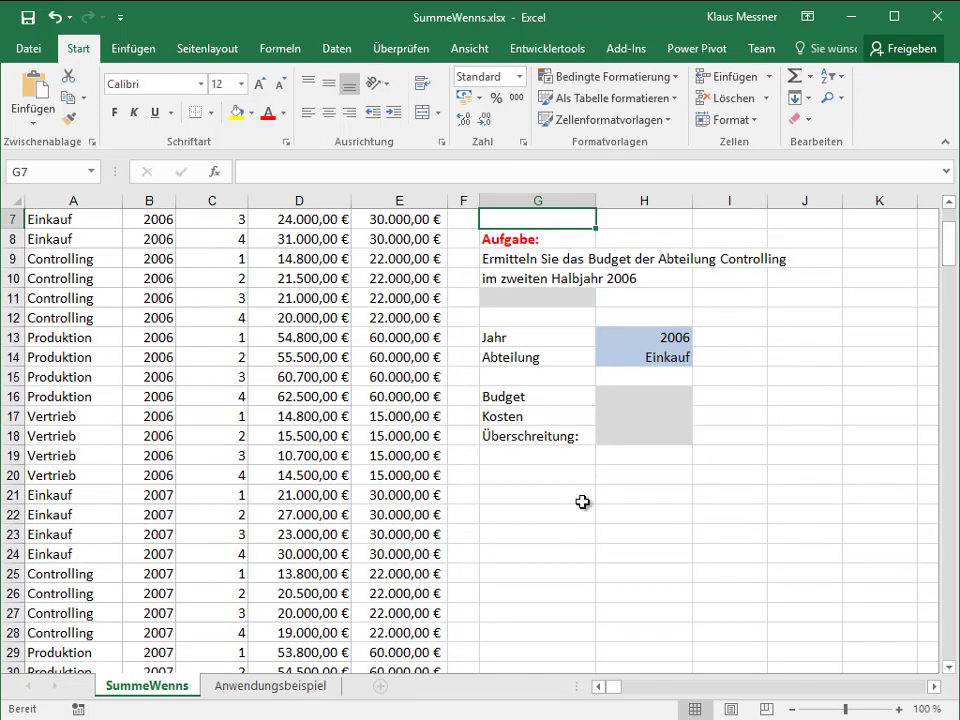
{"action": "scroll", "coordinate": [640, 460], "scroll_direction": "up", "scroll_amount": 2}
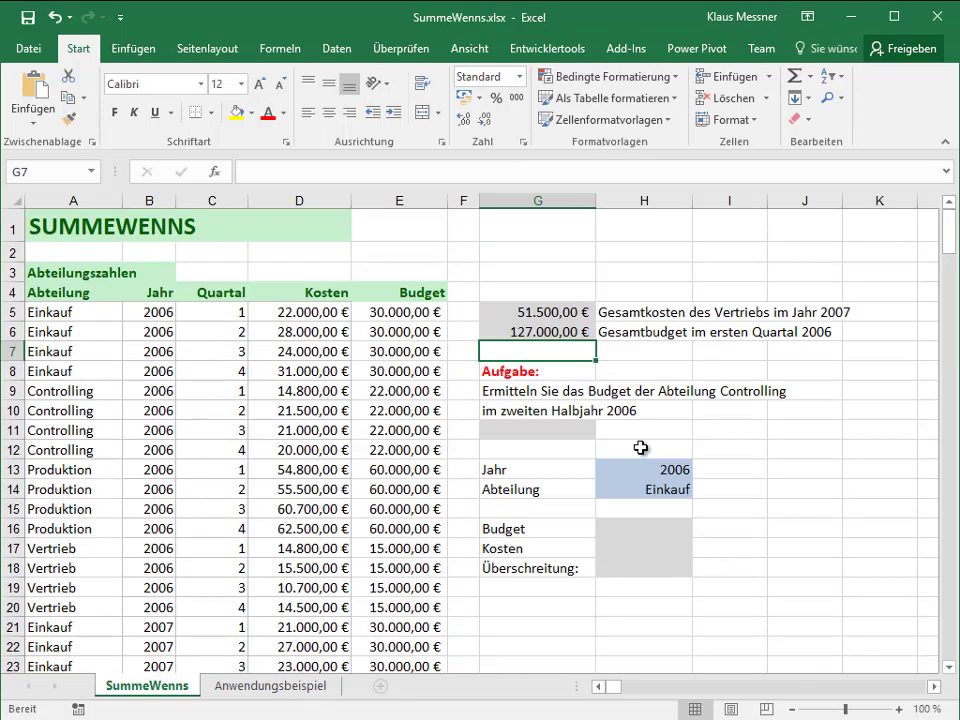
{"action": "left_click", "coordinate": [544, 331]}
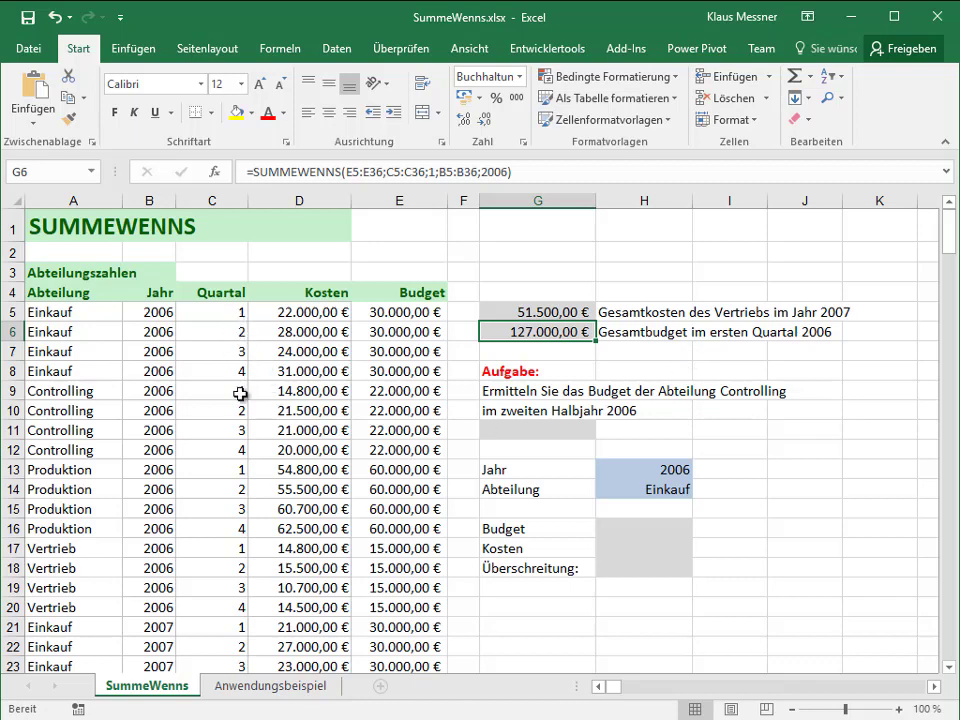
{"action": "left_click", "coordinate": [236, 311]}
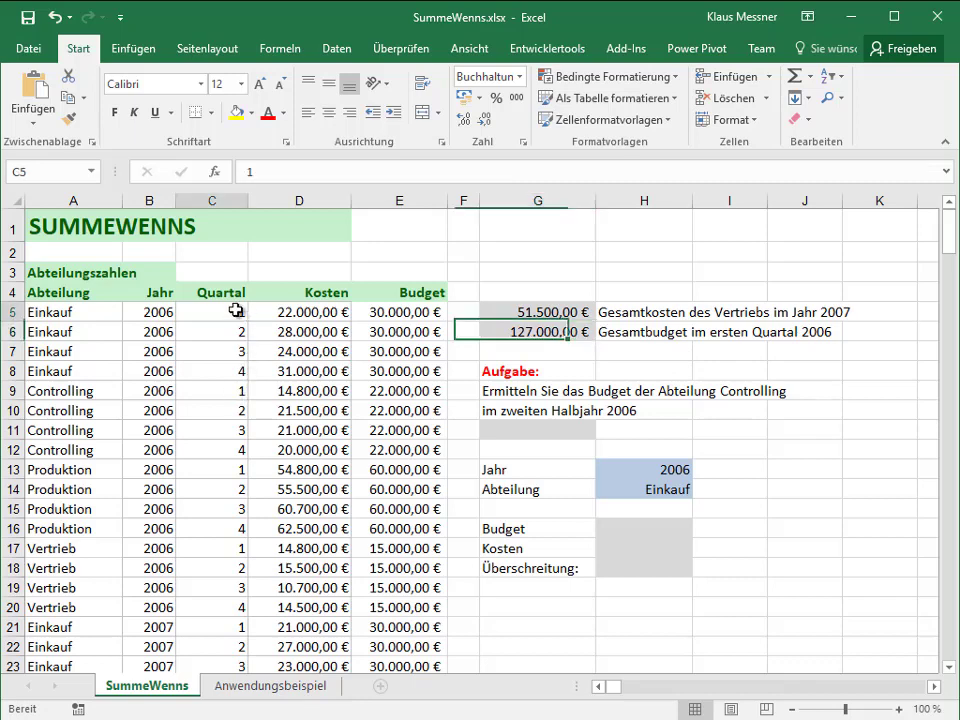
{"action": "left_click", "coordinate": [229, 392]}
{"action": "left_click", "coordinate": [225, 467]}
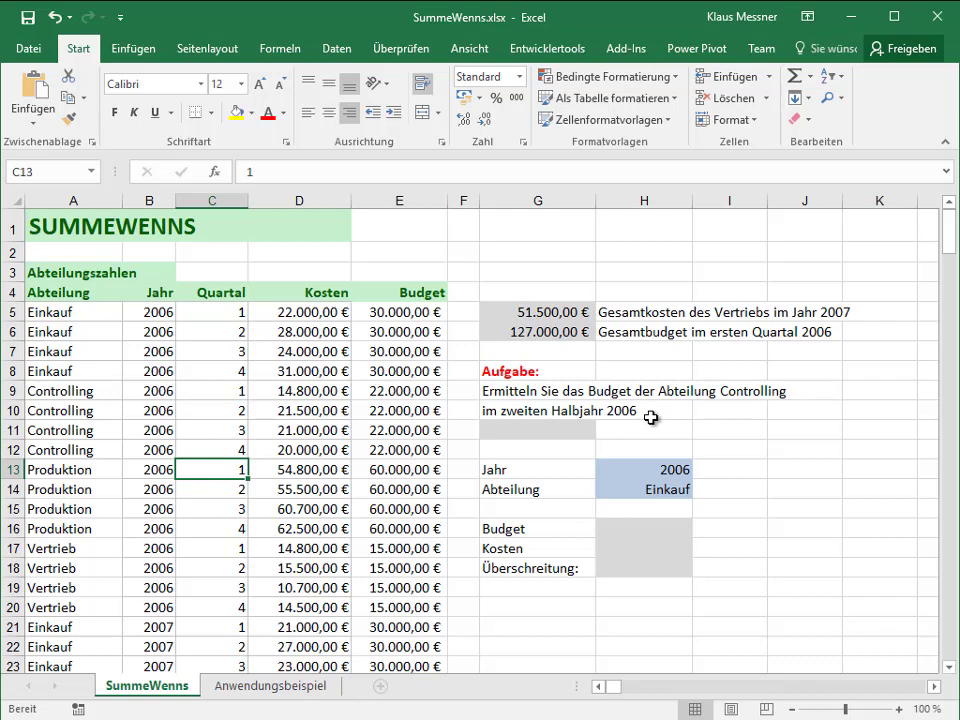
{"action": "left_click", "coordinate": [557, 331]}
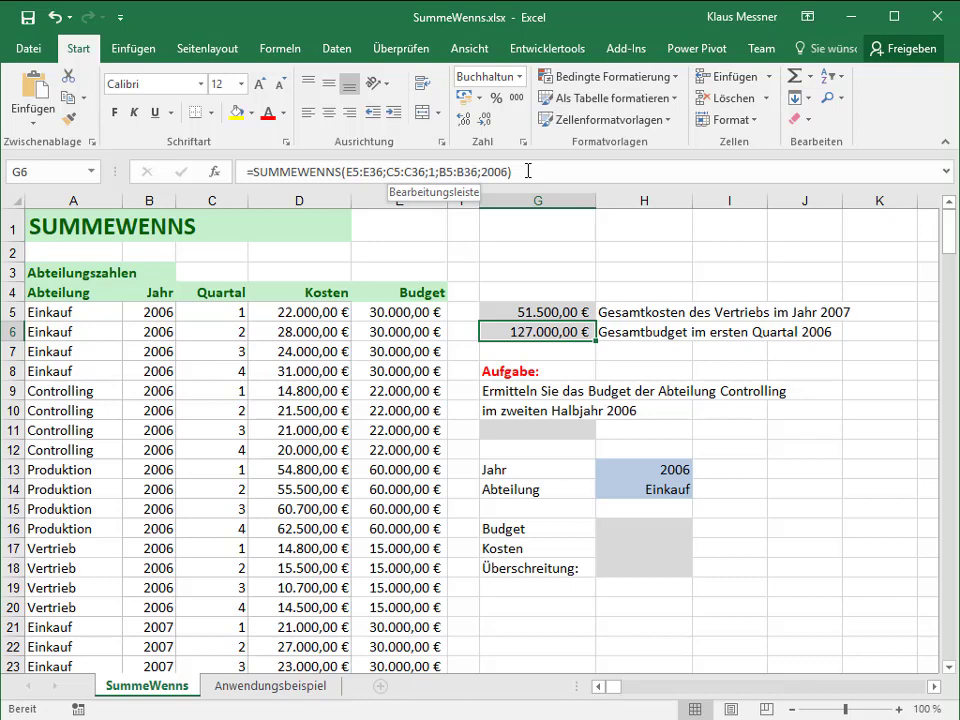
{"action": "left_click", "coordinate": [532, 430]}
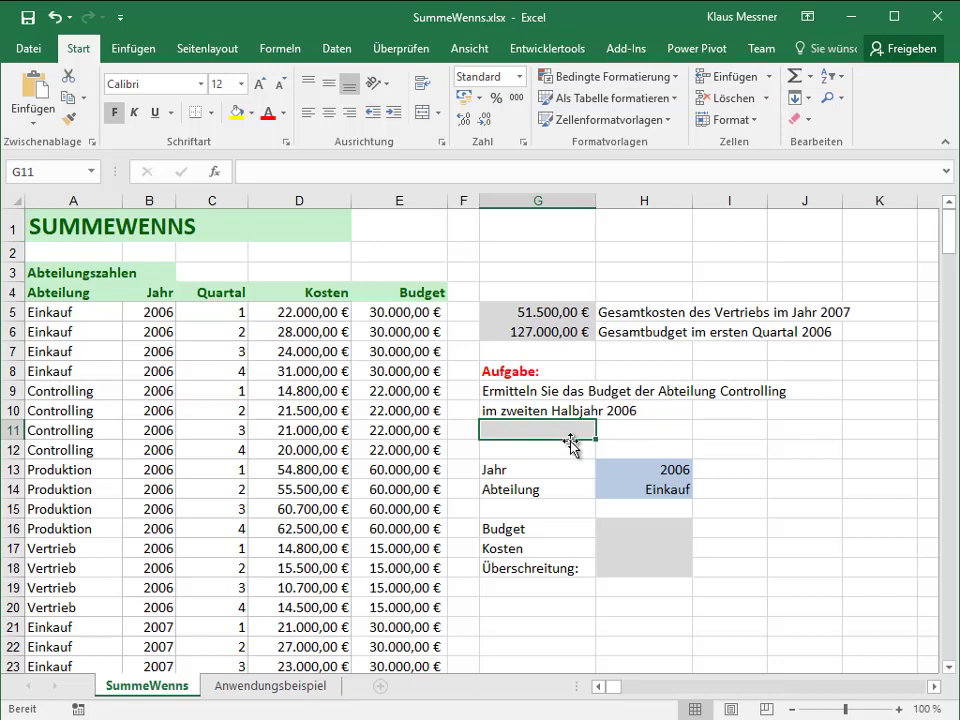
Start SUMMEWENNS in G11 with the Budget column E5:E36 as sum range
{"action": "left_click", "coordinate": [305, 168]}
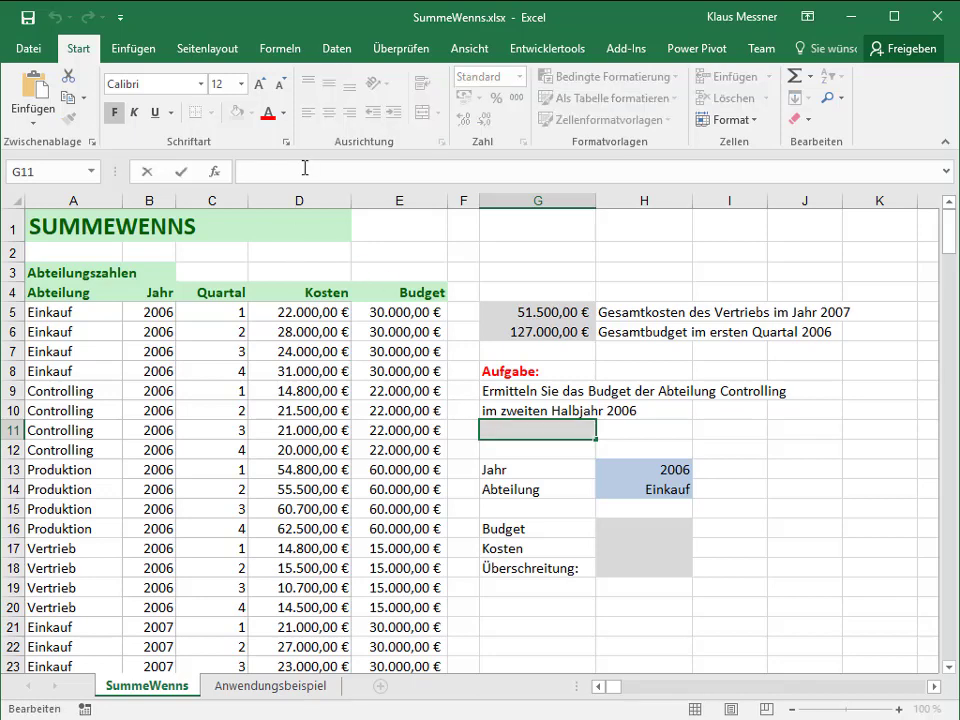
{"action": "type", "text": "=Summ"}
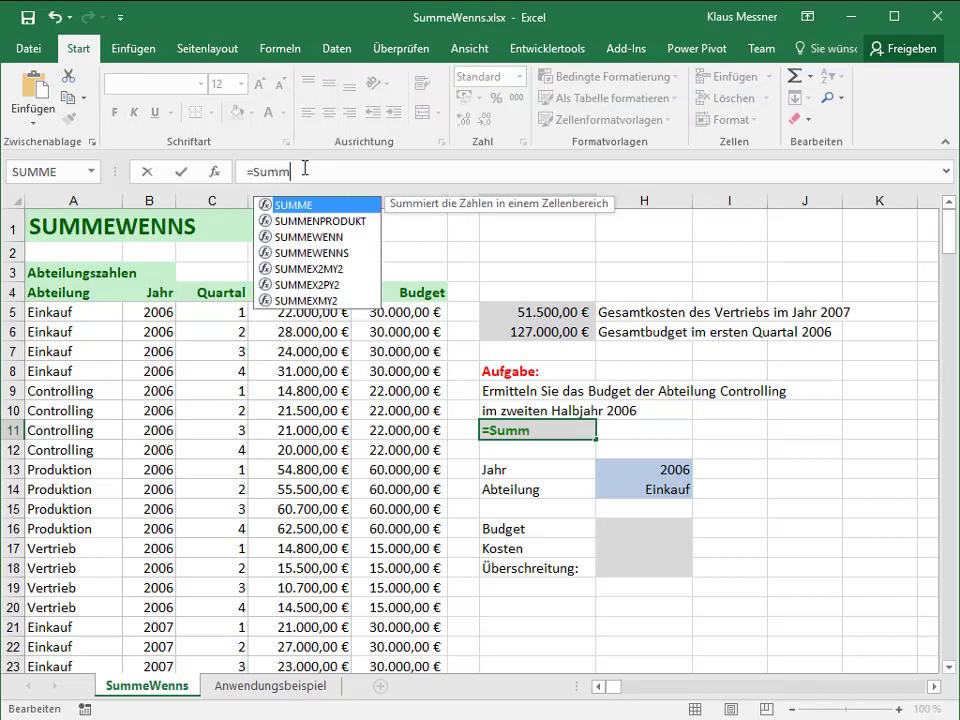
{"action": "key", "text": "Down"}
{"action": "key", "text": "Down"}
{"action": "key", "text": "Down"}
{"action": "key", "text": "Tab"}
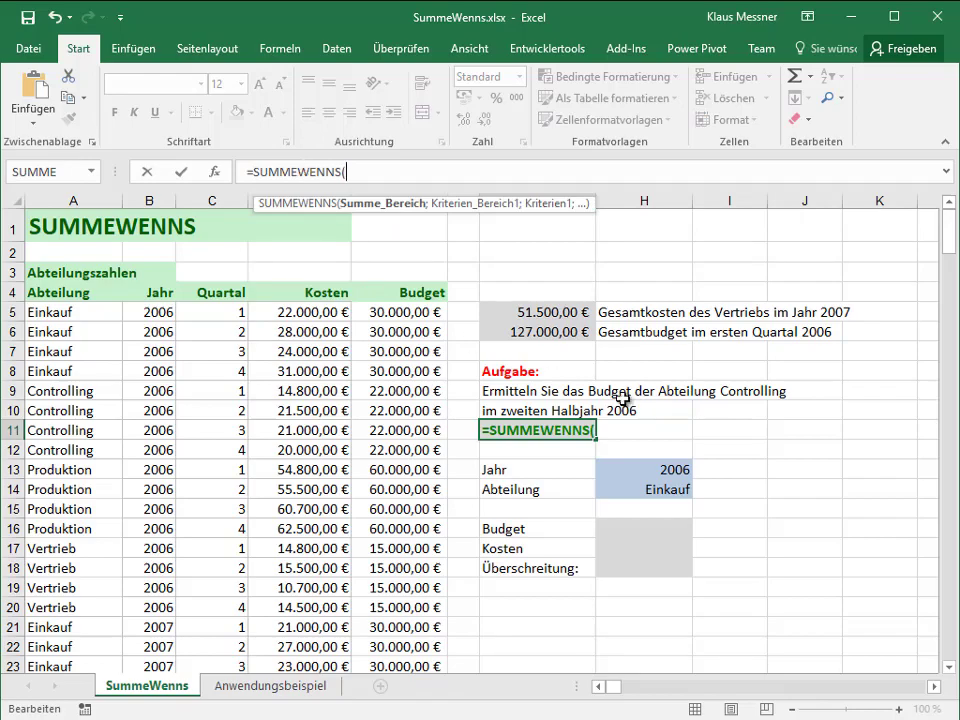
{"action": "left_click_drag", "start_coordinate": [411, 321], "coordinate": [396, 699]}
{"action": "left_click_drag", "start_coordinate": [950, 258], "coordinate": [911, 213]}
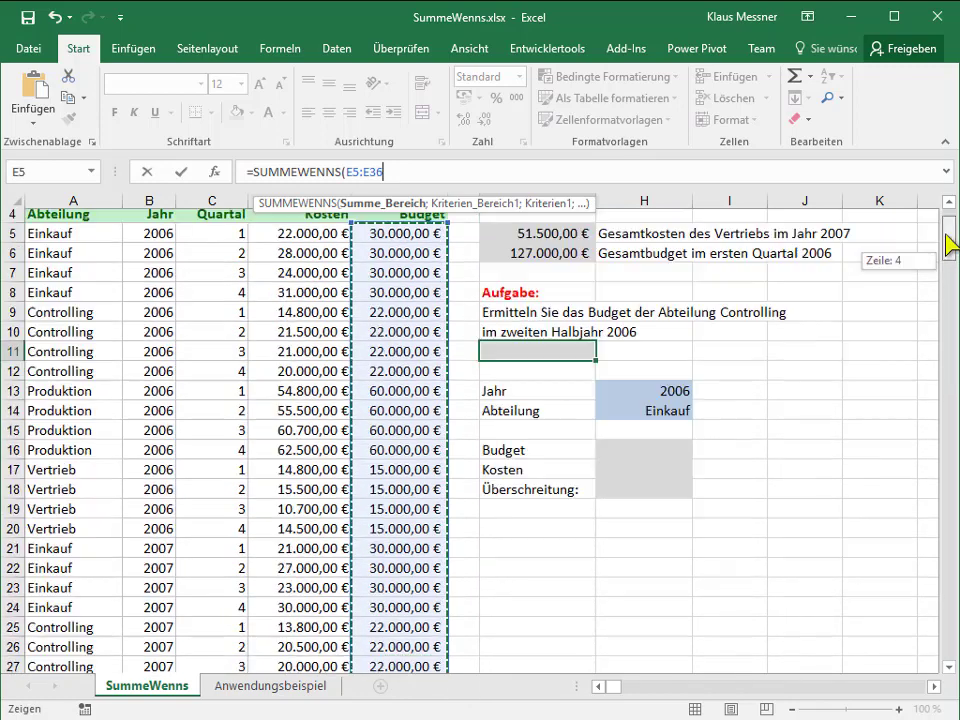
{"action": "type", "text": ";"}
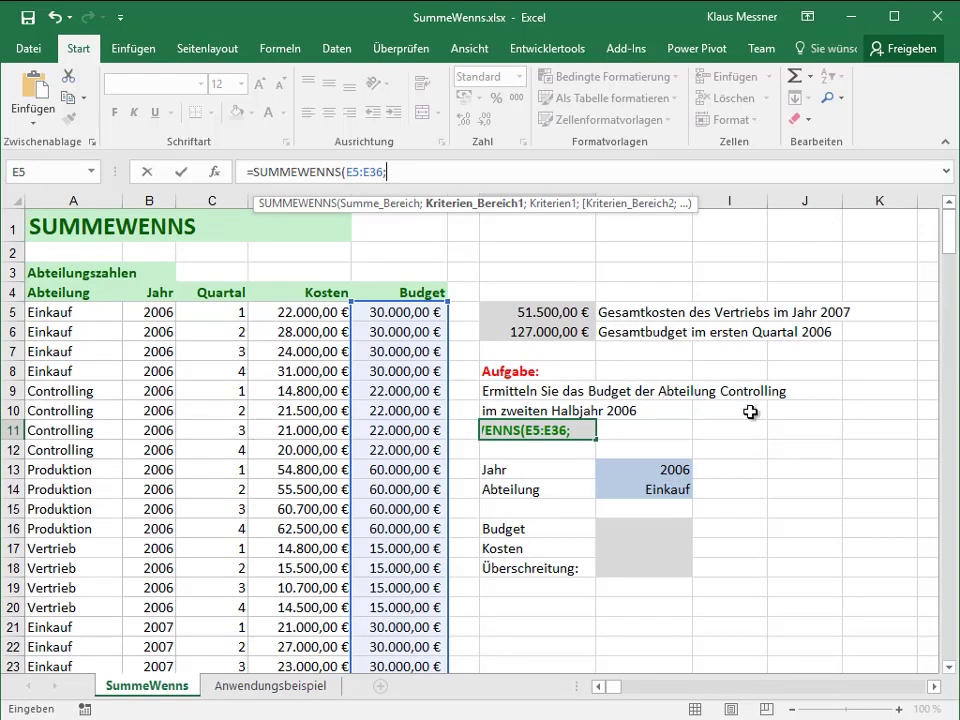
Add A5:A36 as criteria range with the criterion "Controlling"
{"action": "mouse_move", "coordinate": [60, 312]}
{"action": "left_mouse_down"}
{"action": "mouse_move", "coordinate": [100, 640]}
{"action": "mouse_move", "coordinate": [118, 645]}
{"action": "left_mouse_up"}
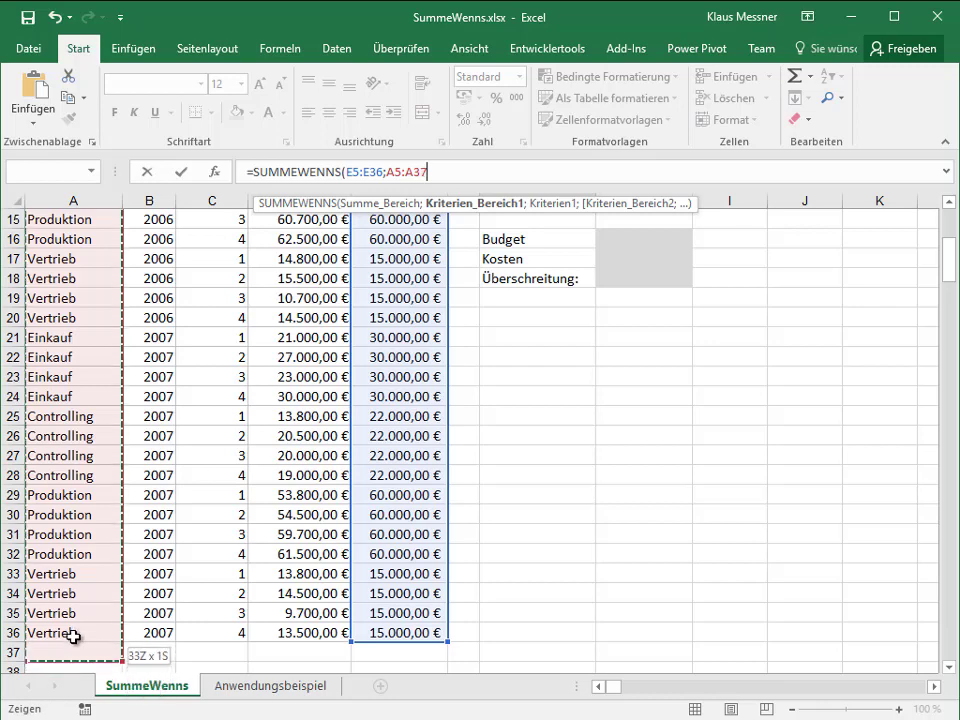
{"action": "left_click_drag", "start_coordinate": [62, 682], "coordinate": [71, 633]}
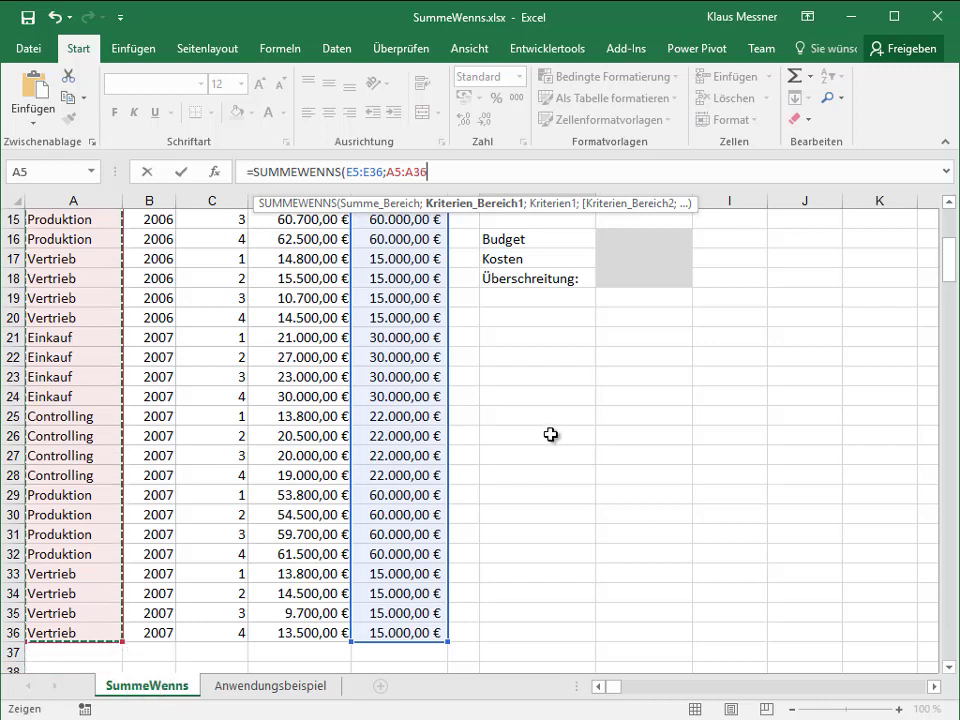
{"action": "type", "text": ";\"Co"}
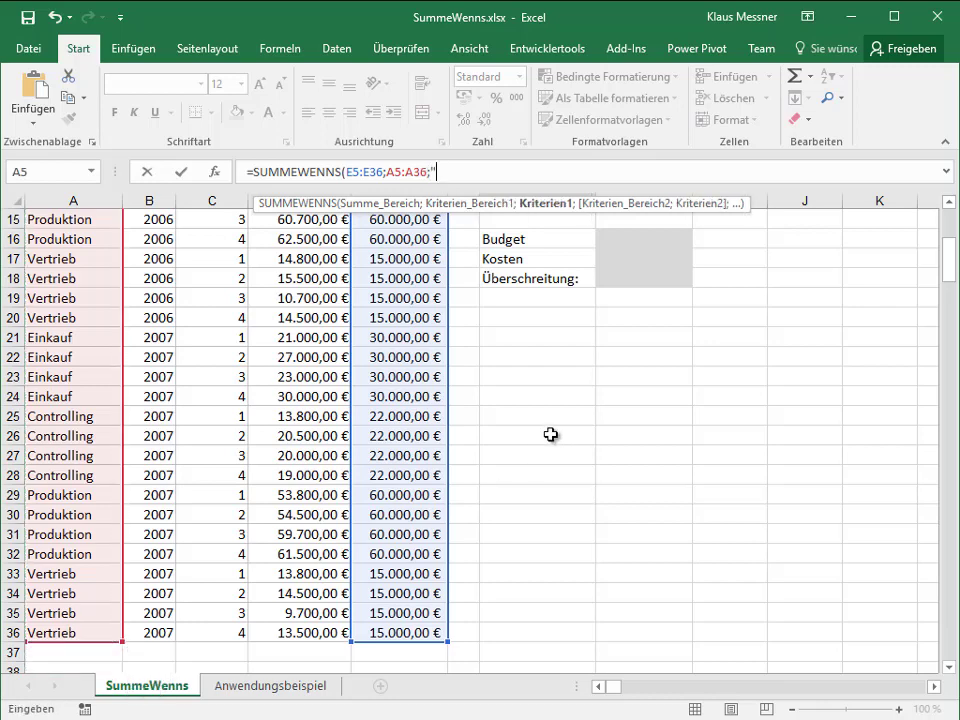
{"action": "type", "text": "nt"}
{"action": "type", "text": "rolling\""}
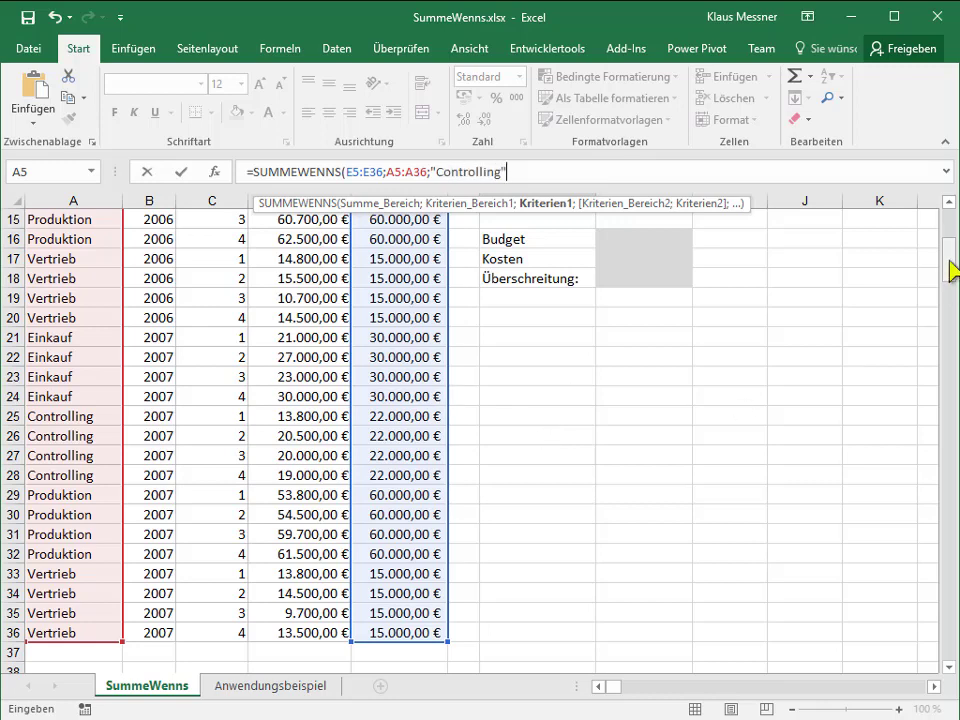
{"action": "left_click_drag", "start_coordinate": [953, 268], "coordinate": [952, 210]}
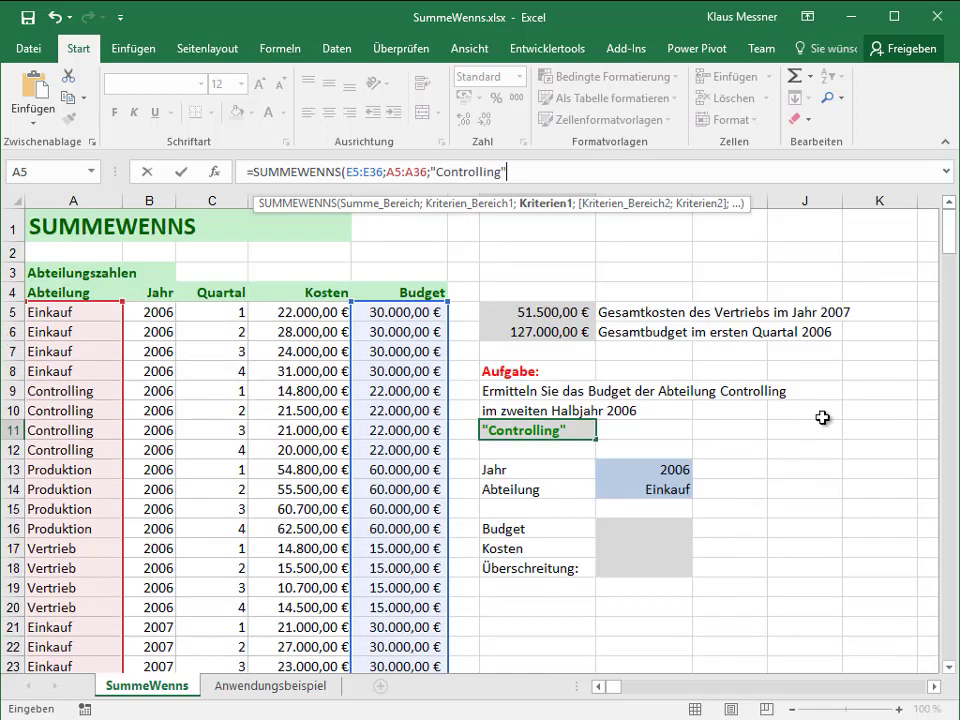
{"action": "type", "text": ";"}
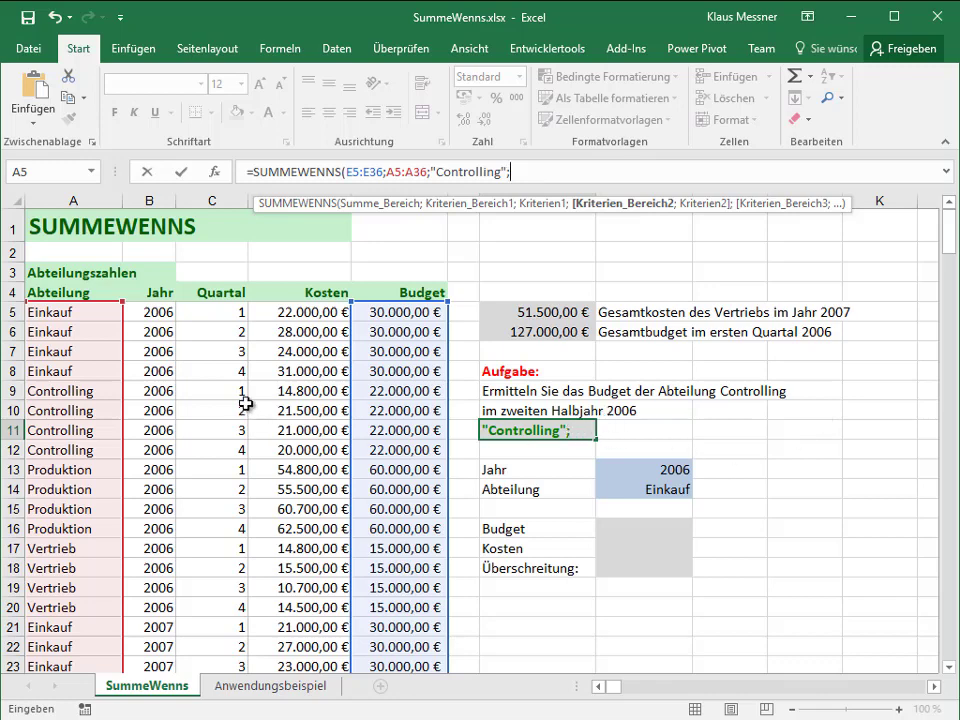
Add C5:C36 as second criteria range with the condition ">=3"
{"action": "mouse_move", "coordinate": [214, 311]}
{"action": "left_mouse_down"}
{"action": "mouse_move", "coordinate": [205, 705]}
{"action": "mouse_move", "coordinate": [216, 625]}
{"action": "left_mouse_up"}
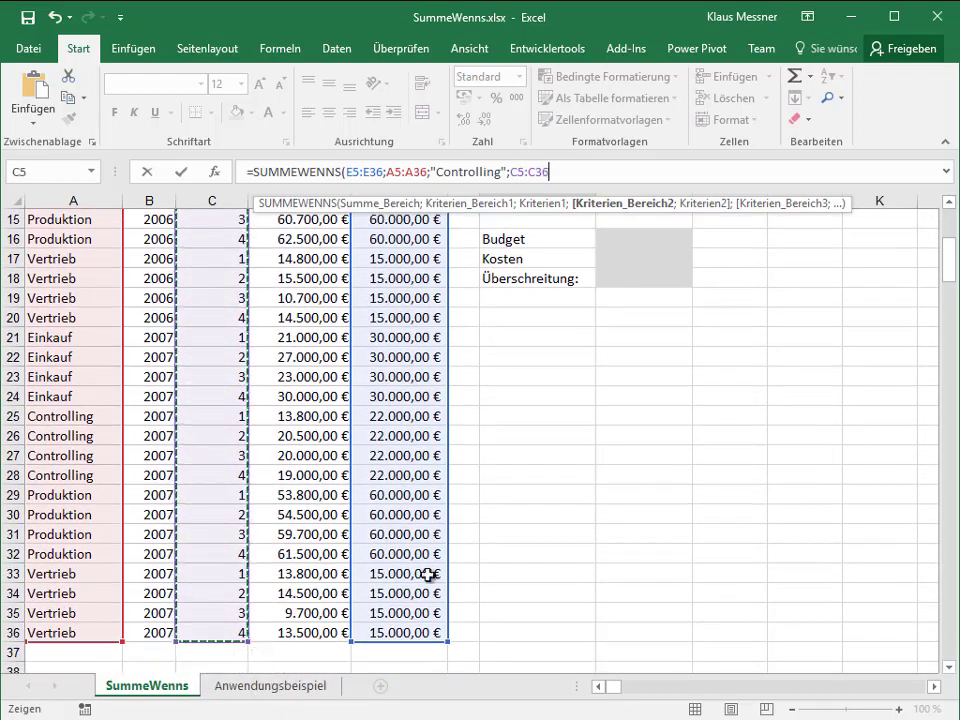
{"action": "left_click_drag", "start_coordinate": [952, 270], "coordinate": [950, 232]}
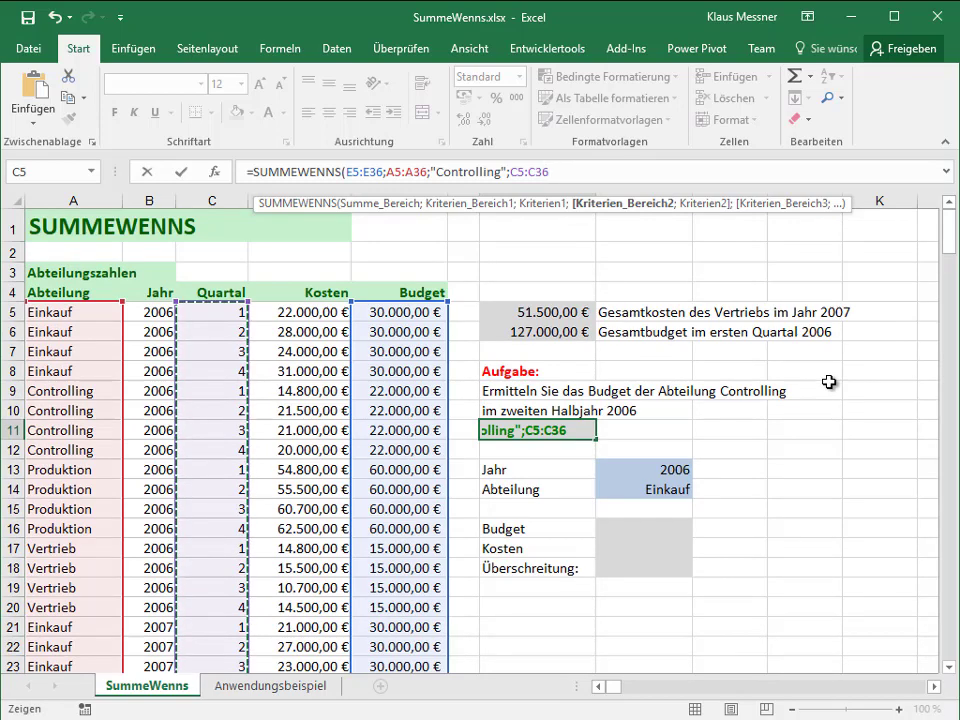
{"action": "type", "text": ";\">"}
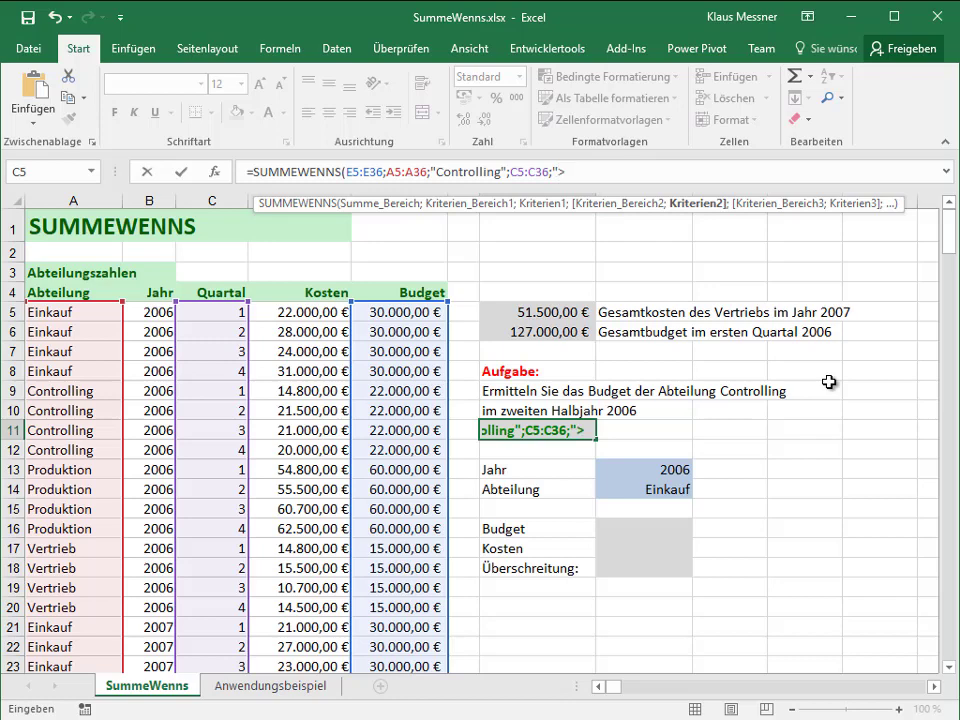
{"action": "type", "text": "=3"}
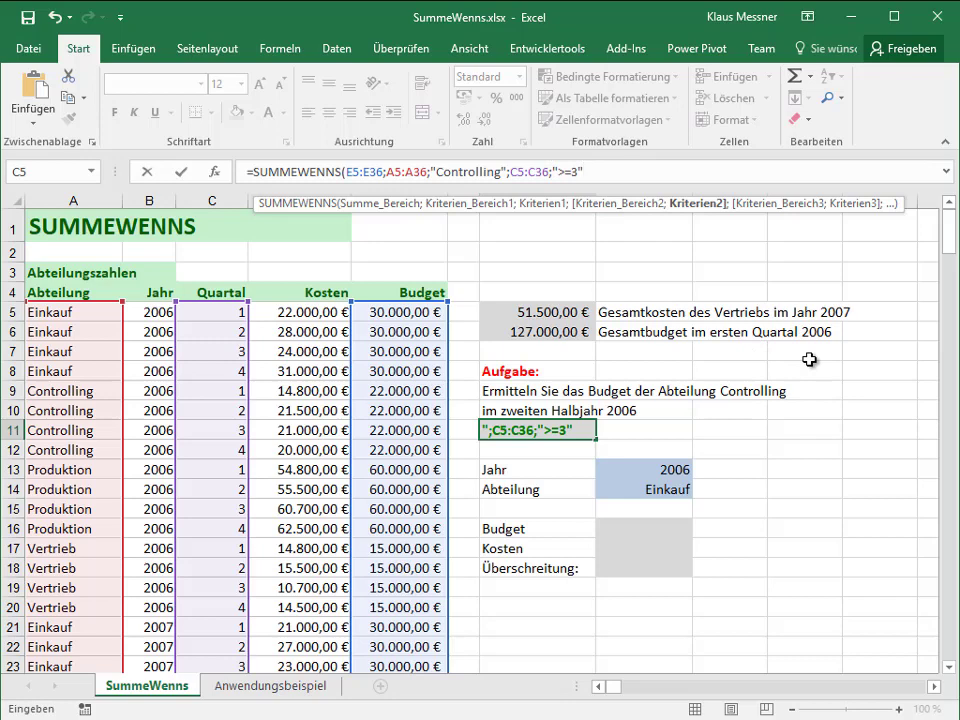
{"action": "type", "text": ";"}
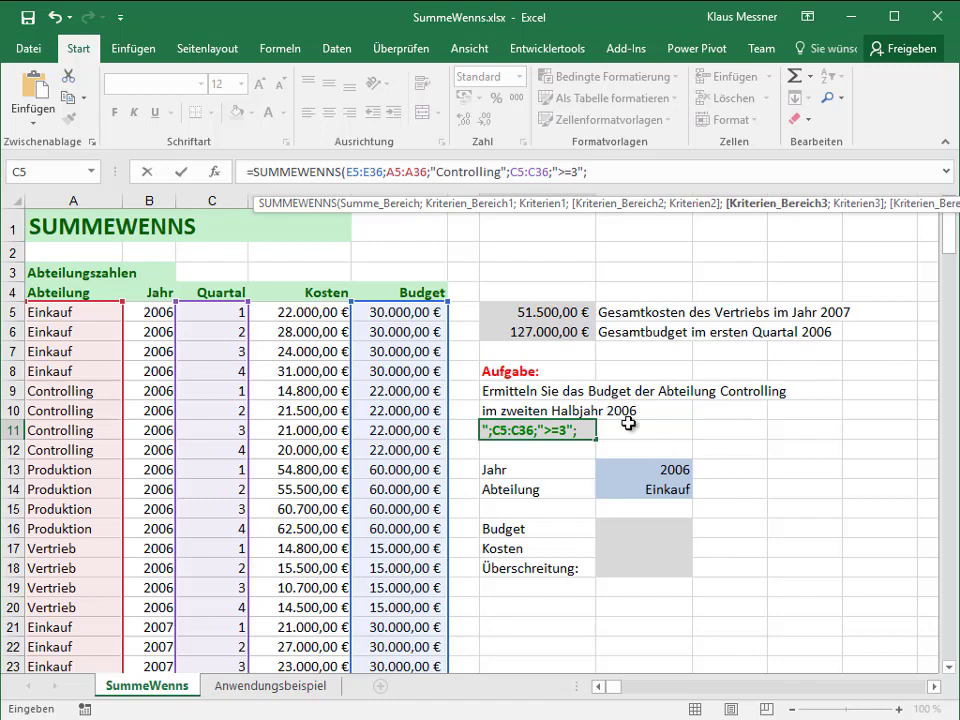
Add B5:B36 with year 2006, close the bracket and commit, giving 44000
{"action": "mouse_move", "coordinate": [155, 311]}
{"action": "left_mouse_down"}
{"action": "mouse_move", "coordinate": [175, 700]}
{"action": "mouse_move", "coordinate": [155, 655]}
{"action": "left_mouse_up"}
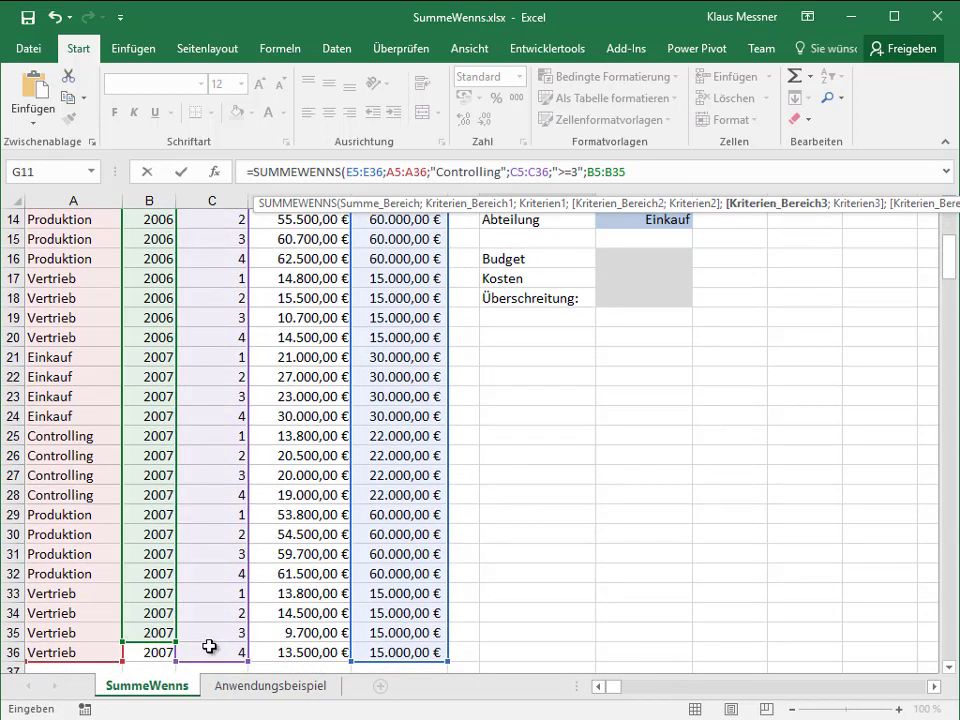
{"action": "left_click_drag", "start_coordinate": [178, 645], "coordinate": [172, 655]}
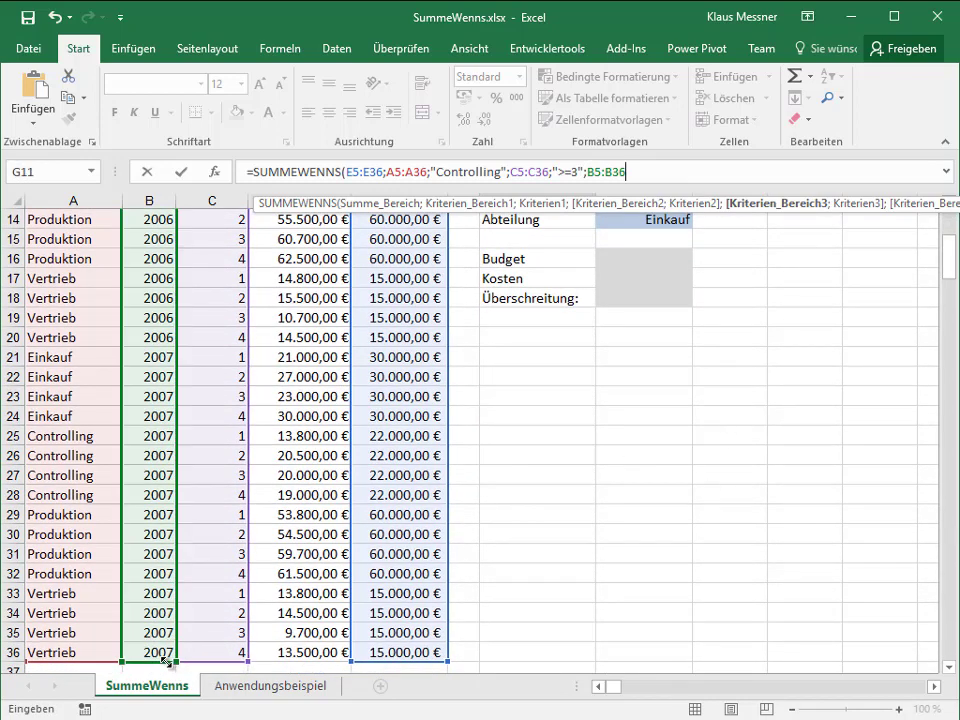
{"action": "type", "text": ";2006"}
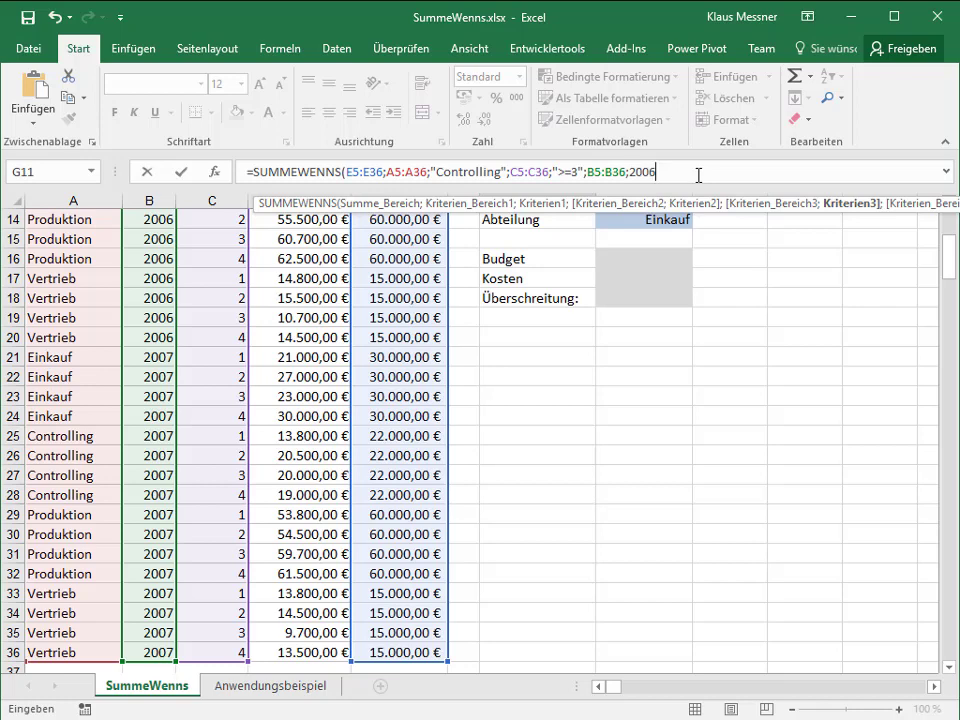
{"action": "type", "text": ")"}
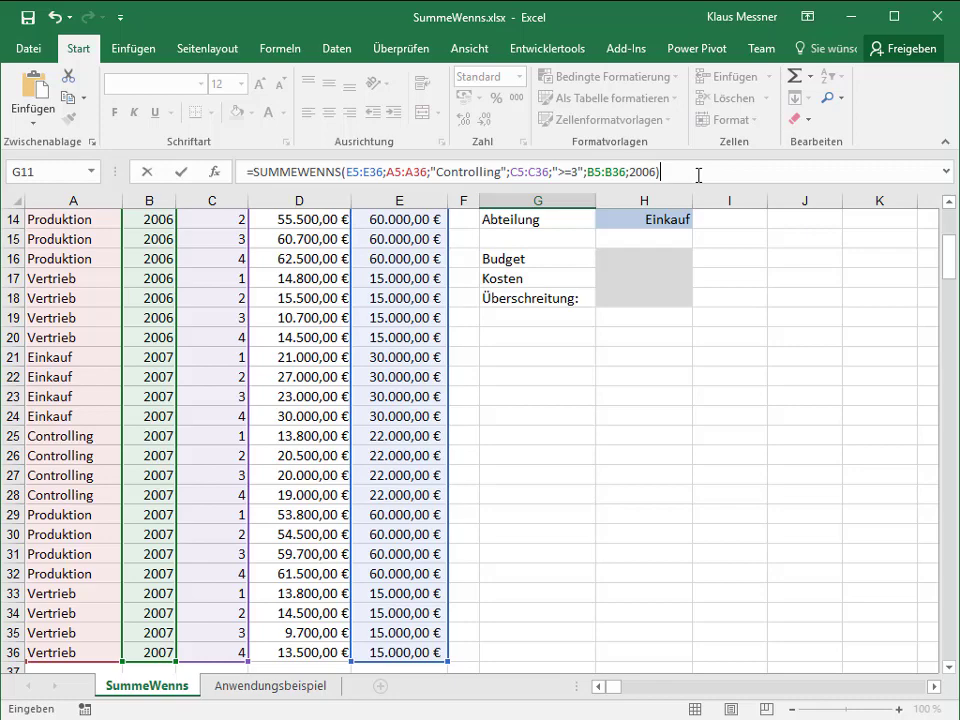
{"action": "key", "text": "Return"}
Apply the Währung number format to G11 so it reads 44.000,00 €
{"action": "scroll", "coordinate": [810, 403], "scroll_direction": "up", "scroll_amount": 4}
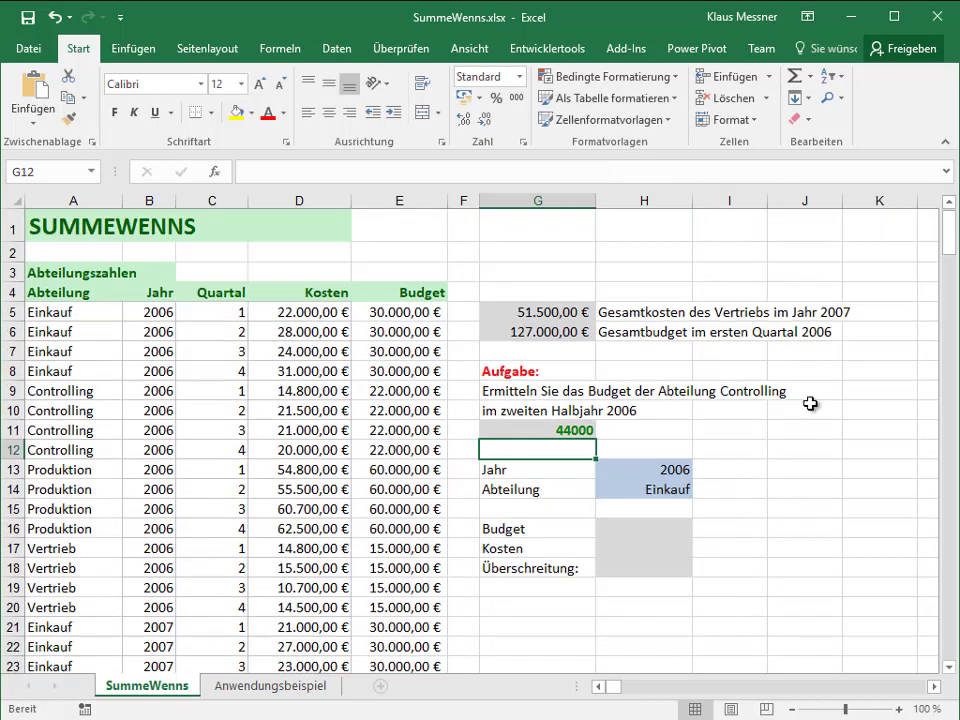
{"action": "left_click", "coordinate": [561, 428]}
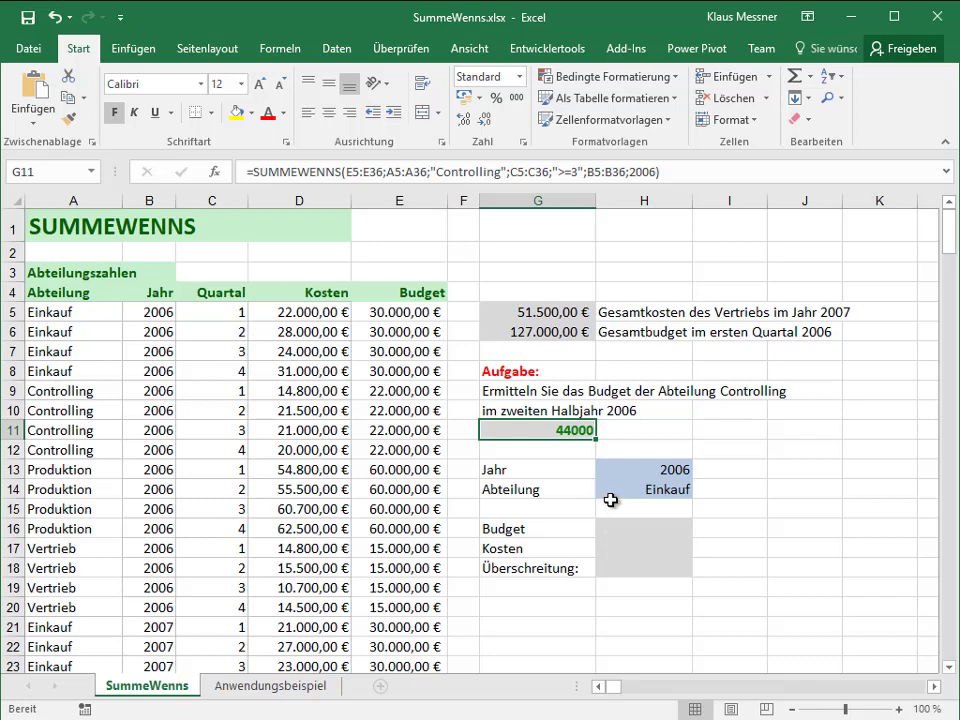
{"action": "left_click", "coordinate": [519, 77]}
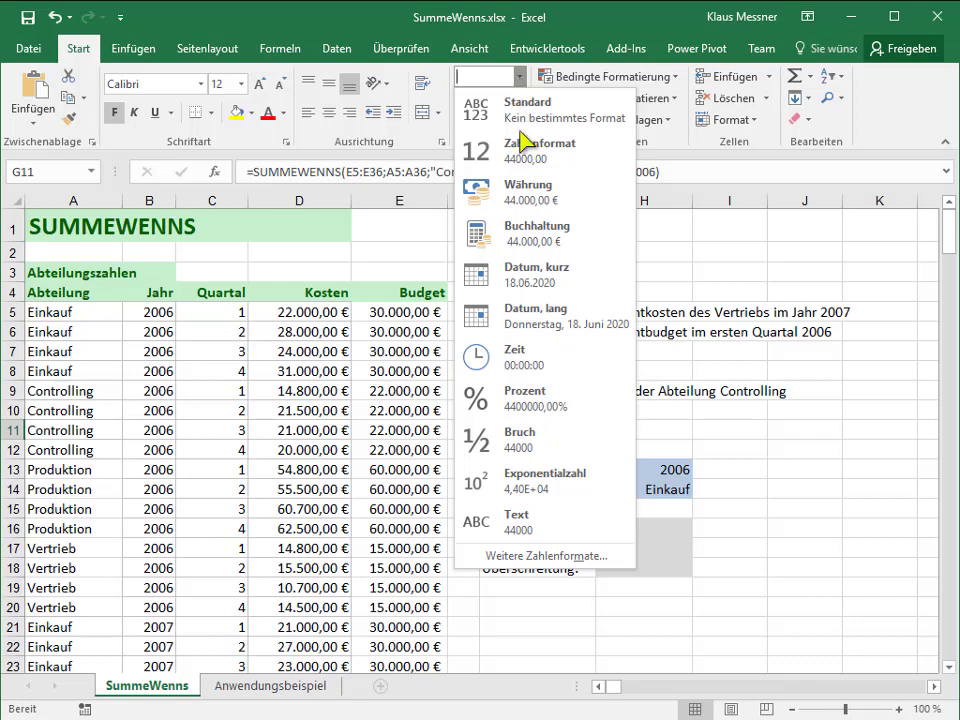
{"action": "left_click", "coordinate": [514, 192]}
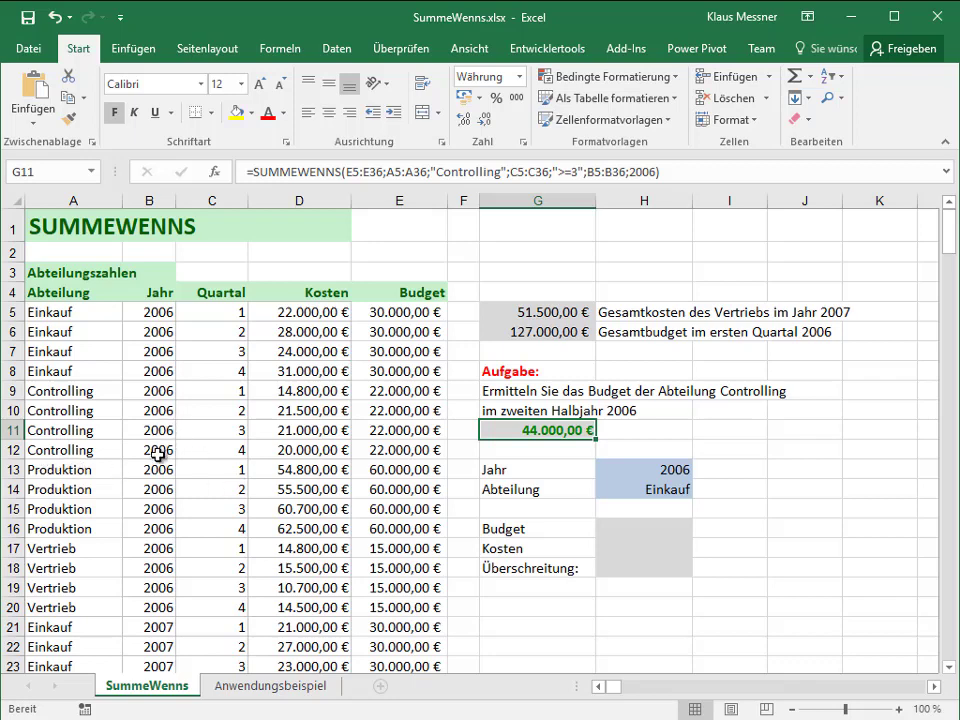
{"action": "left_click_drag", "start_coordinate": [229, 429], "coordinate": [226, 452]}
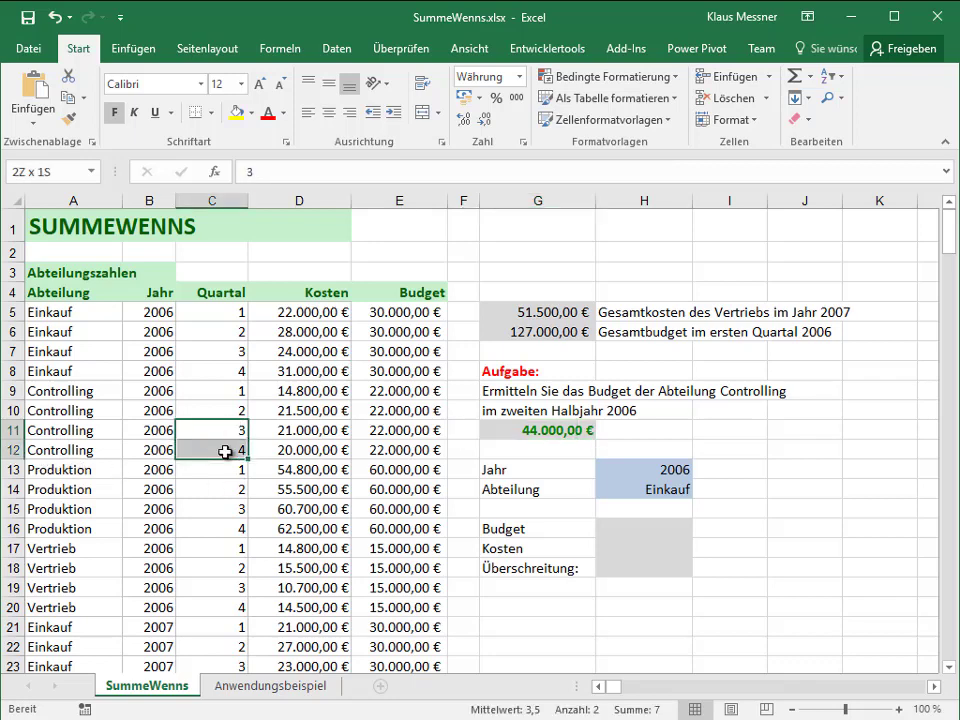
{"action": "left_click", "coordinate": [398, 428]}
{"action": "left_click_drag", "start_coordinate": [398, 428], "coordinate": [390, 446]}
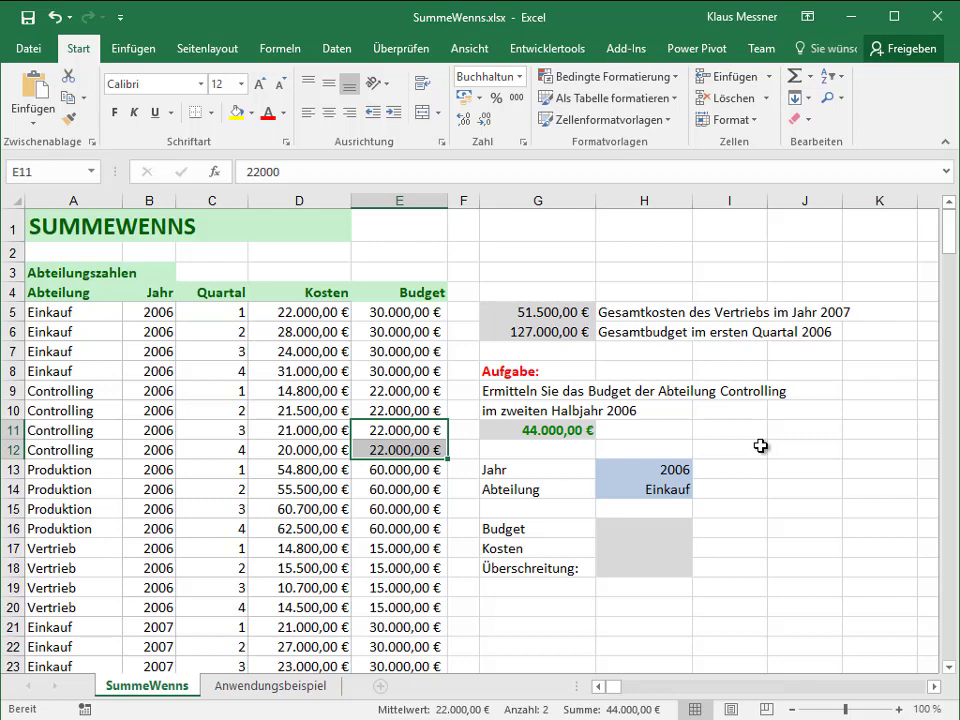
{"action": "left_click", "coordinate": [562, 430]}
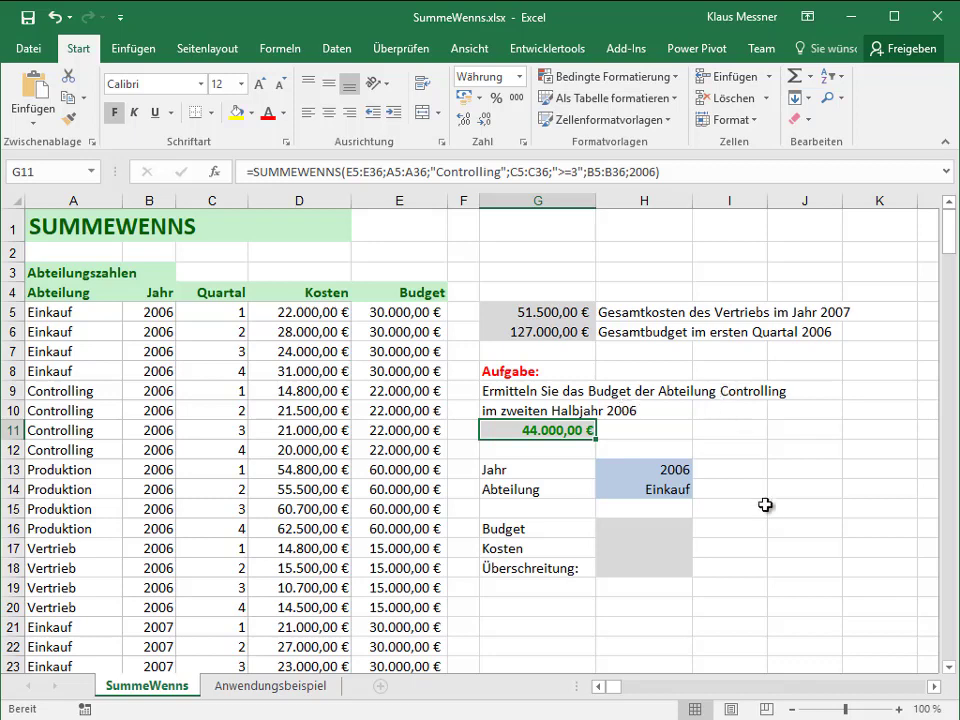
{"action": "left_click", "coordinate": [656, 527]}
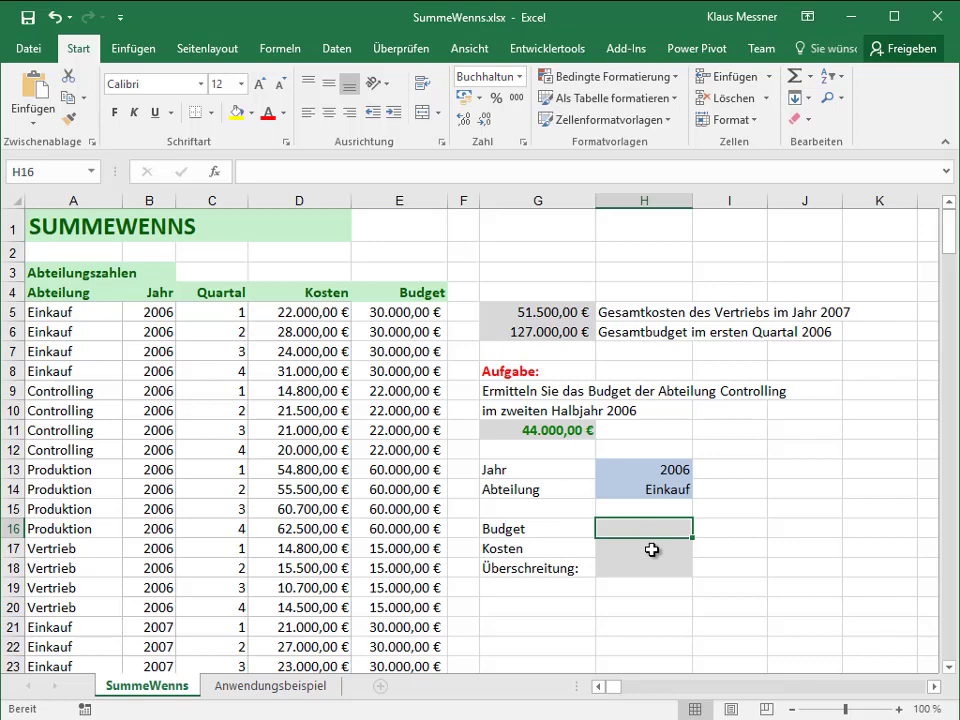
Start SUMMEWENNS in H16 with sum range E5:E36 and criteria range B5:B36
{"action": "type", "text": "="}
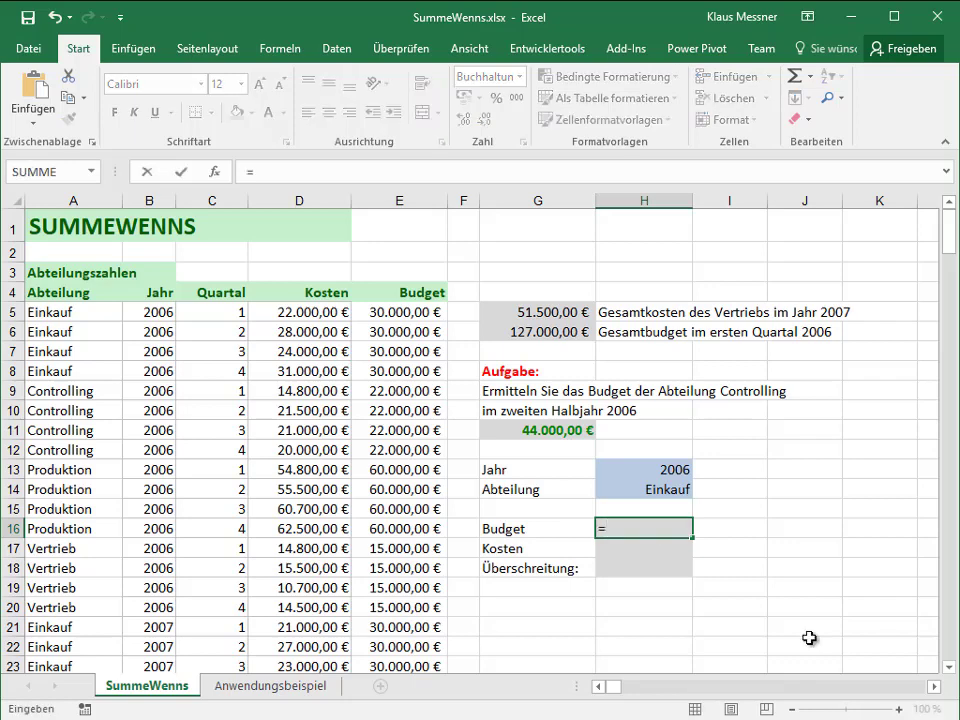
{"action": "type", "text": "Summ"}
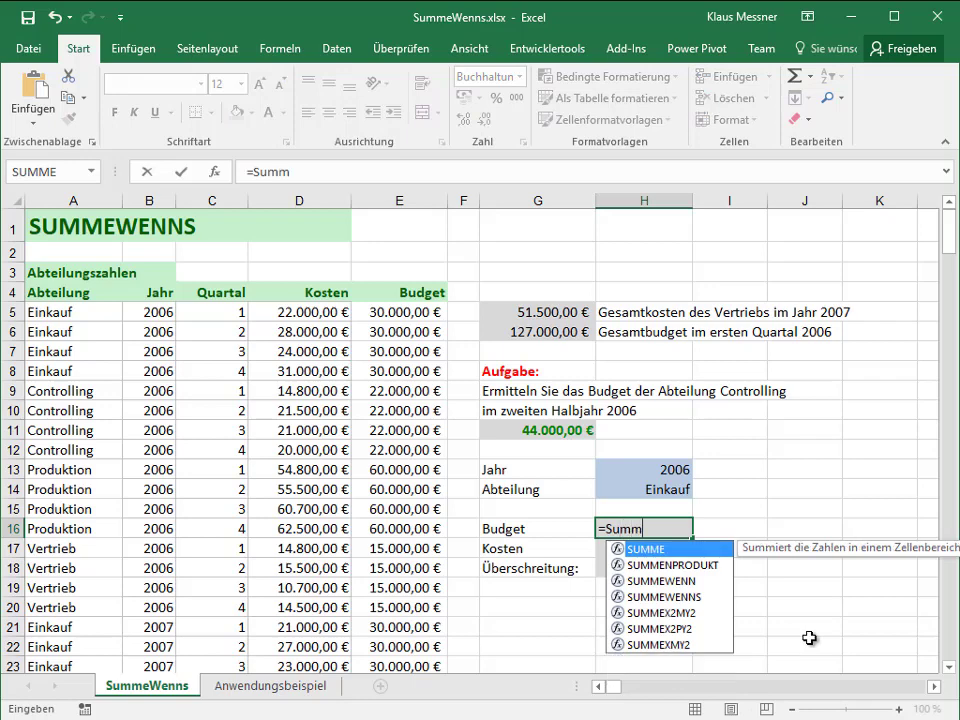
{"action": "key", "text": "Down"}
{"action": "key", "text": "Down"}
{"action": "key", "text": "Down"}
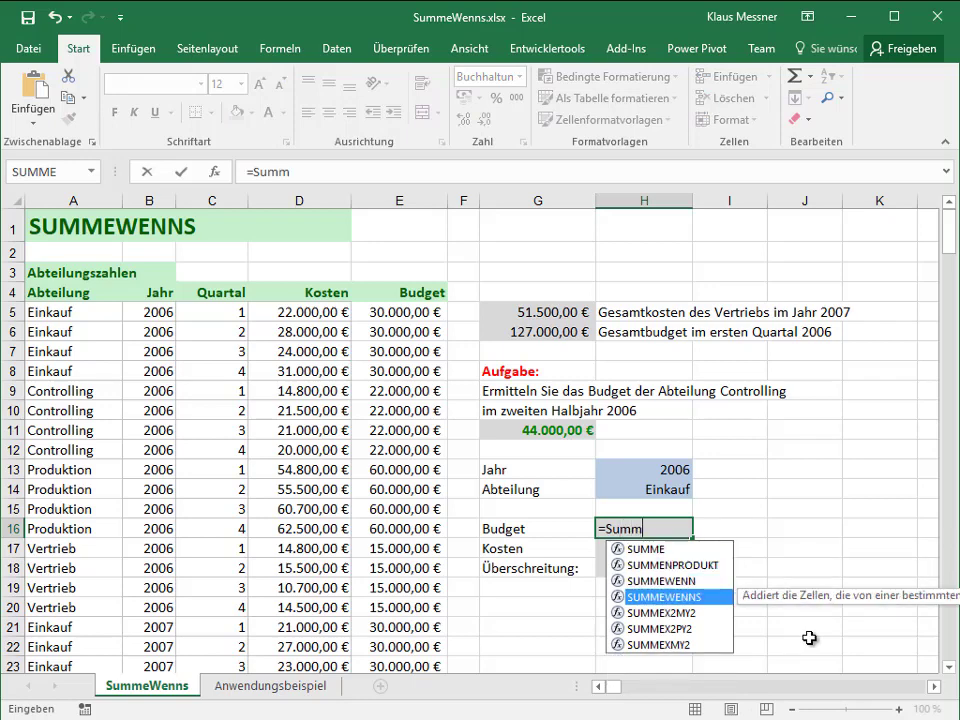
{"action": "key", "text": "Tab"}
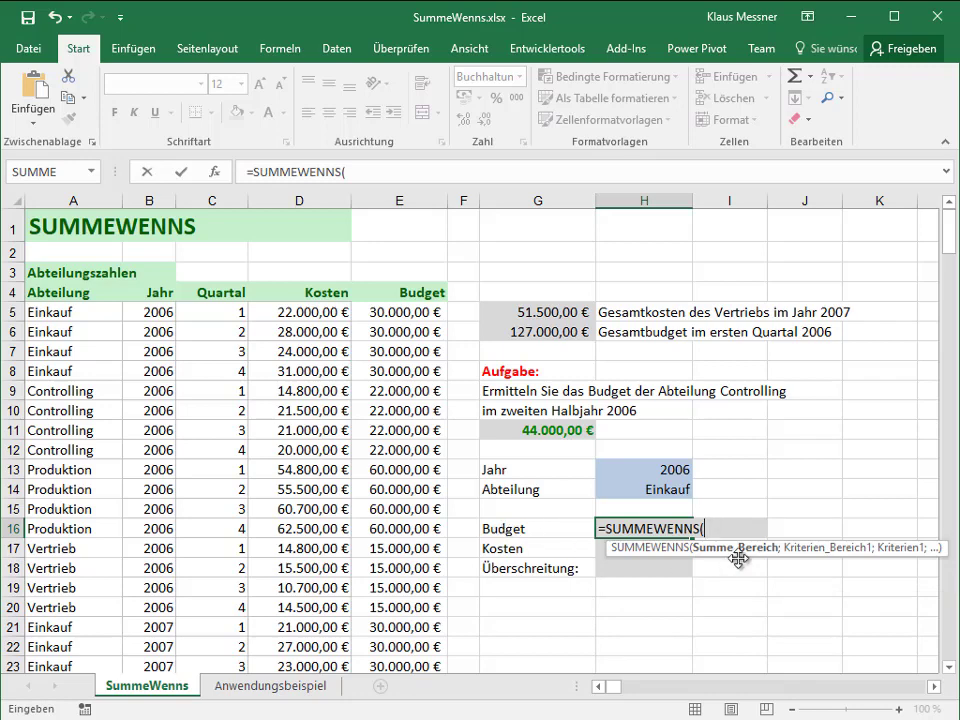
{"action": "mouse_move", "coordinate": [400, 313]}
{"action": "left_mouse_down"}
{"action": "mouse_move", "coordinate": [388, 578]}
{"action": "mouse_move", "coordinate": [398, 637]}
{"action": "left_mouse_up"}
{"action": "scroll", "coordinate": [752, 380], "scroll_direction": "up", "scroll_amount": 4}
{"action": "scroll", "coordinate": [760, 400], "scroll_direction": "up", "scroll_amount": 1}
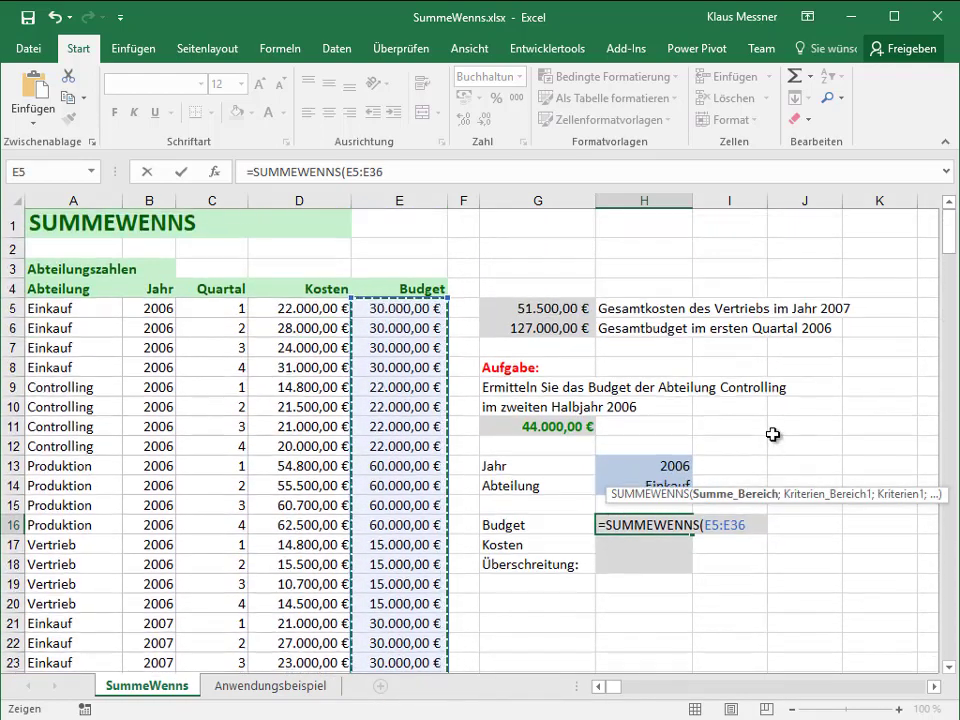
{"action": "type", "text": ";"}
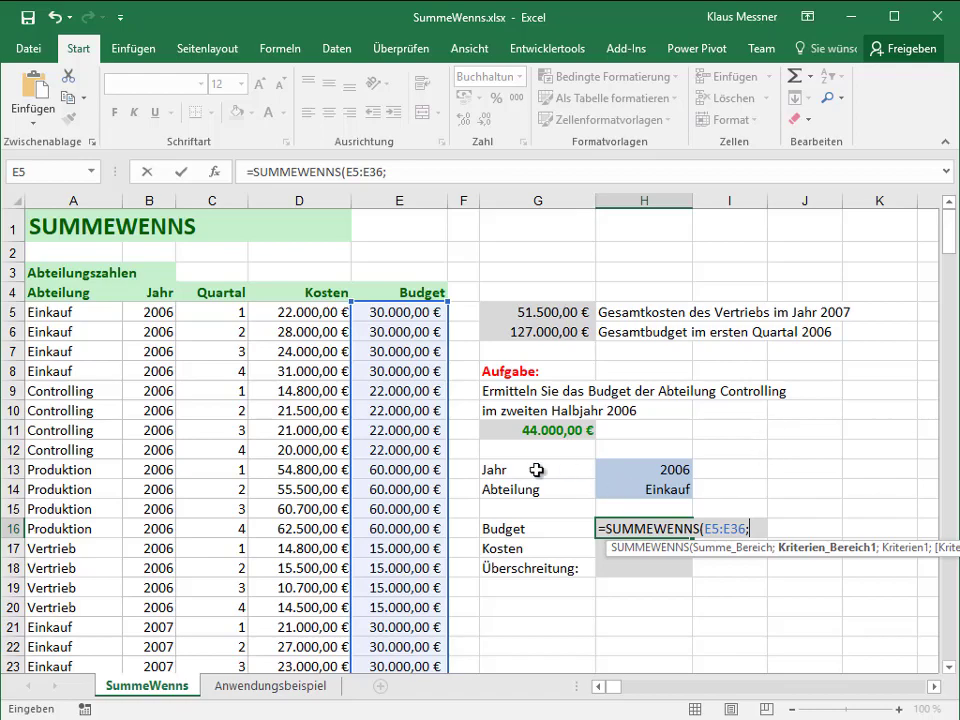
{"action": "left_click_drag", "start_coordinate": [145, 317], "coordinate": [125, 651]}
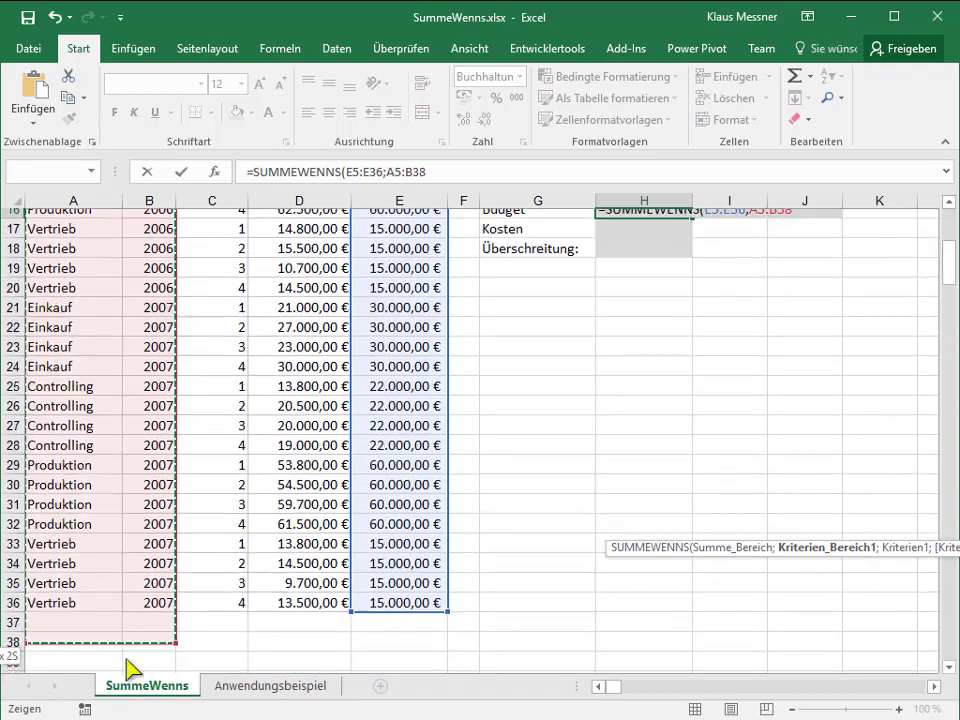
{"action": "left_click_drag", "start_coordinate": [125, 651], "coordinate": [146, 593]}
{"action": "scroll", "coordinate": [698, 476], "scroll_direction": "up", "scroll_amount": 5}
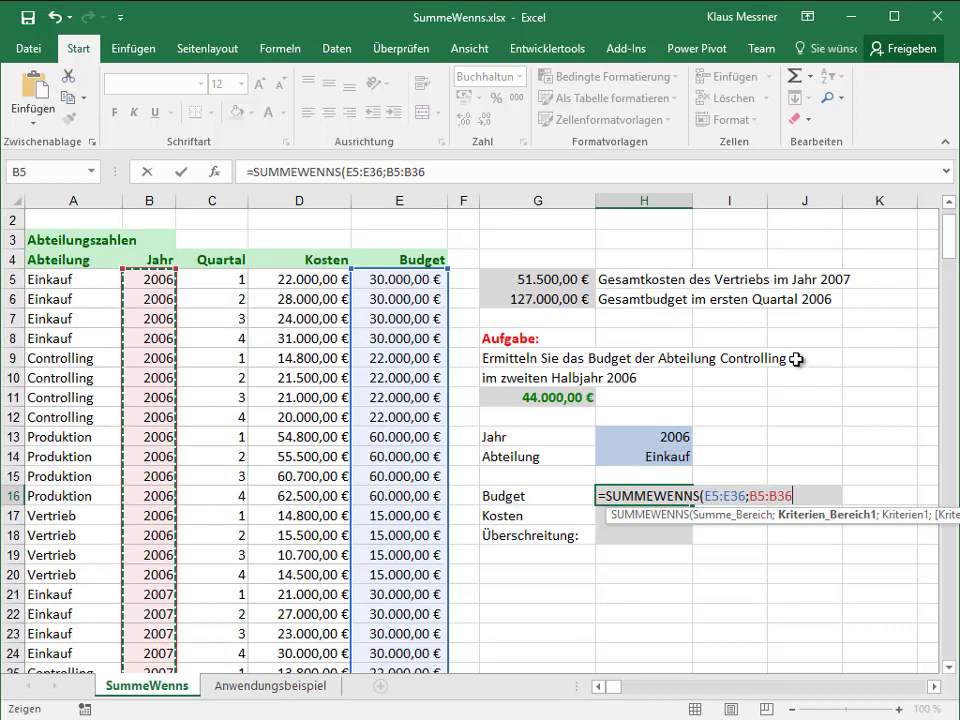
{"action": "type", "text": ";"}
Add criterion H13, then A5:A36 with criterion H14, and commit the formula
{"action": "left_click", "coordinate": [632, 439]}
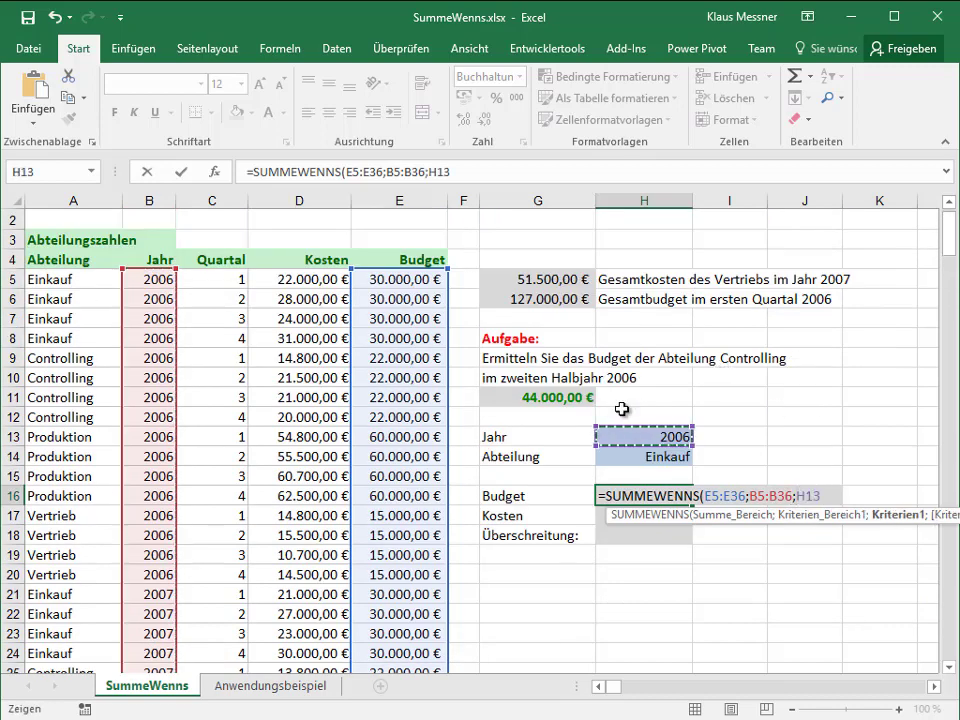
{"action": "type", "text": ";"}
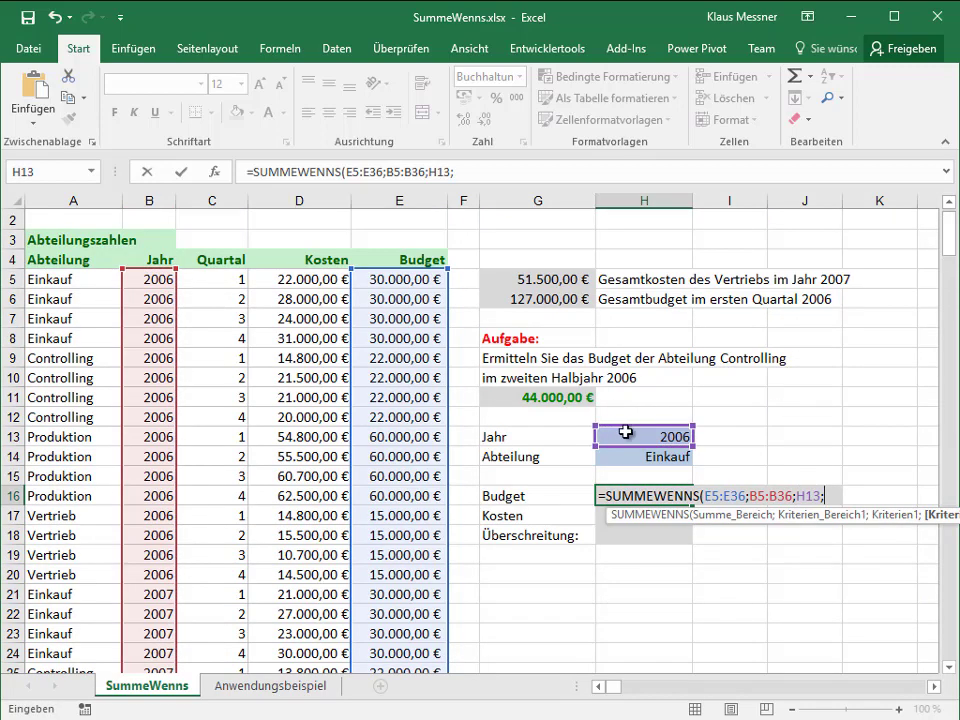
{"action": "left_click_drag", "start_coordinate": [68, 288], "coordinate": [110, 648]}
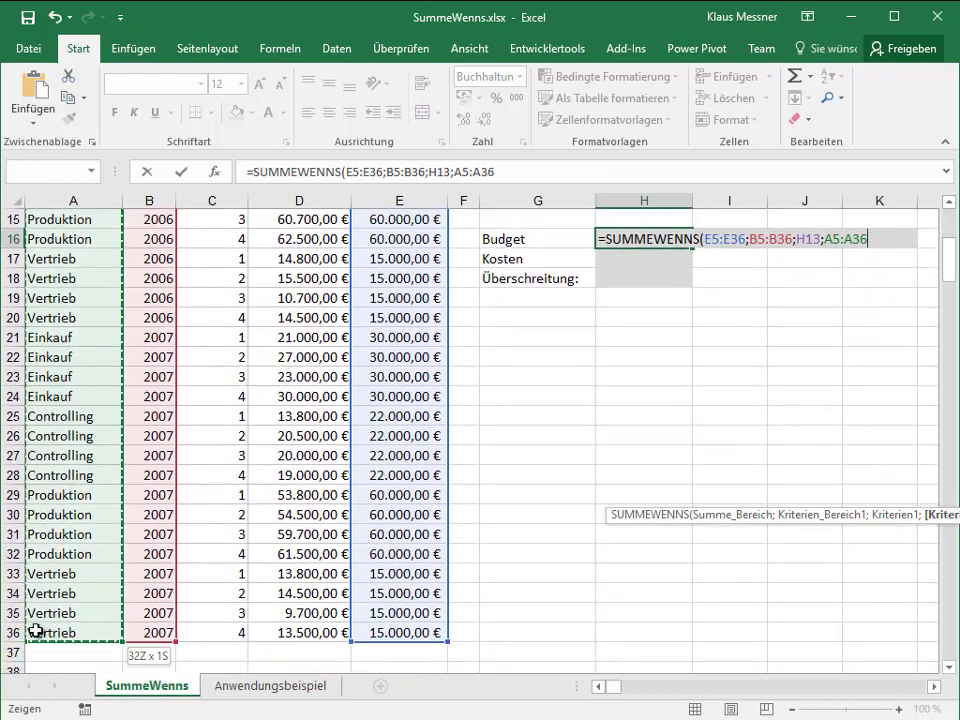
{"action": "left_click_drag", "start_coordinate": [125, 645], "coordinate": [35, 686]}
{"action": "type", "text": ";"}
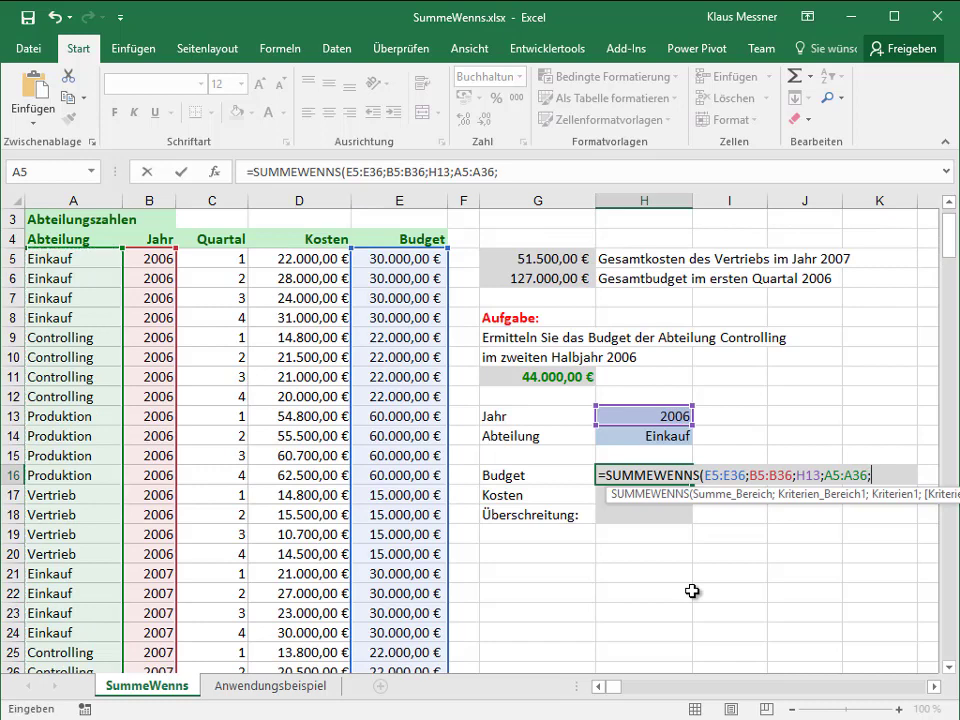
{"action": "left_click", "coordinate": [650, 435]}
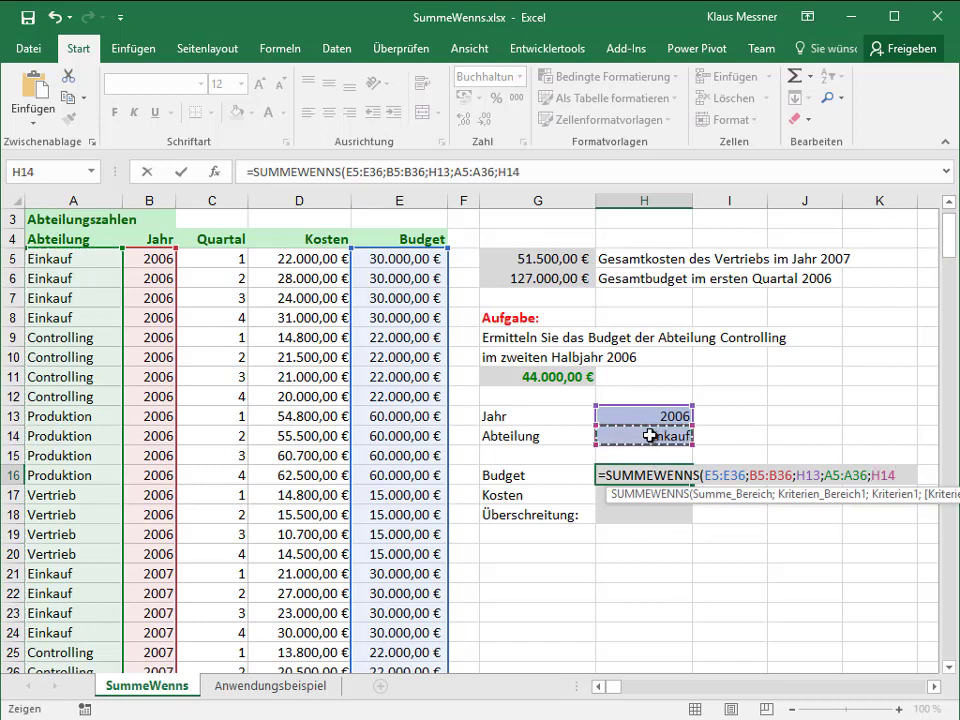
{"action": "type", "text": ")"}
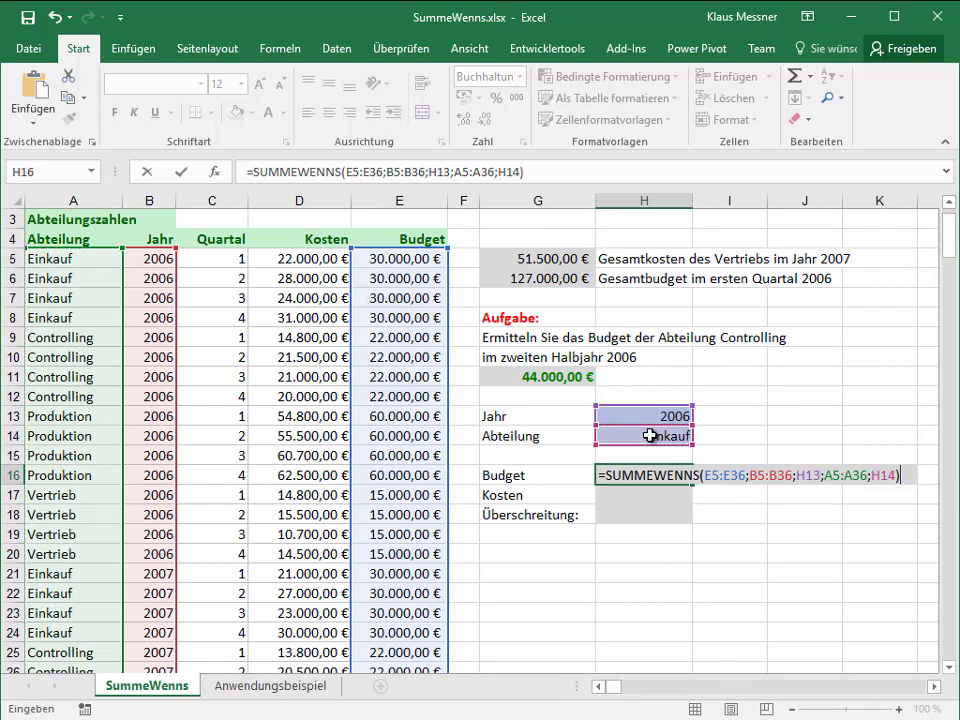
{"action": "key", "text": "Return"}
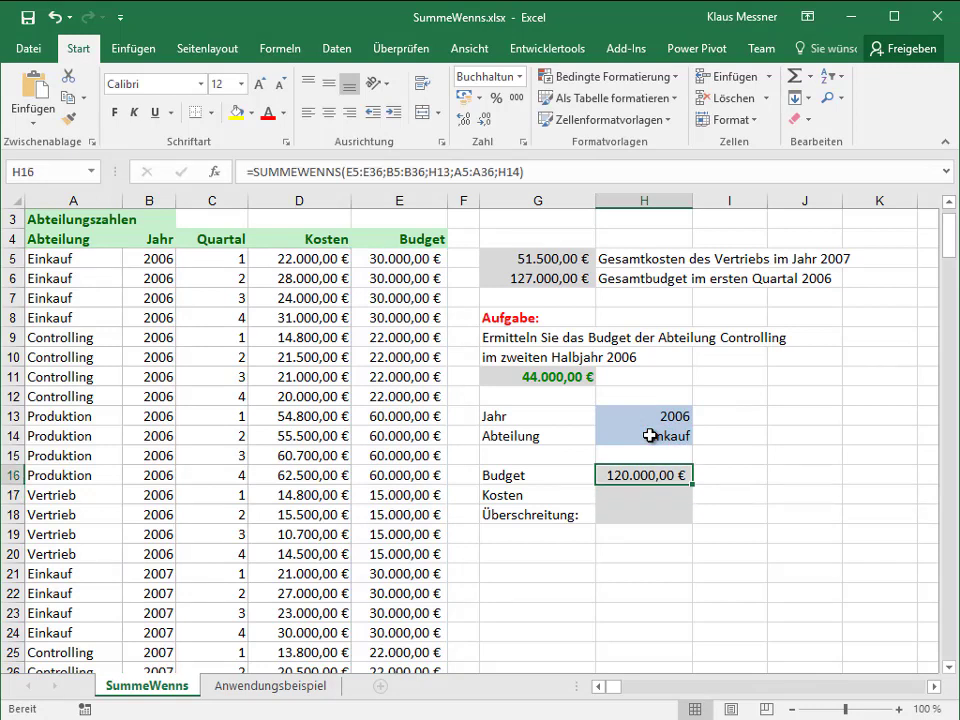
Start SUMMEWENNS in H17 with sum range D5:D36 and criteria range B5:B36
{"action": "left_click", "coordinate": [630, 498]}
{"action": "type", "text": "="}
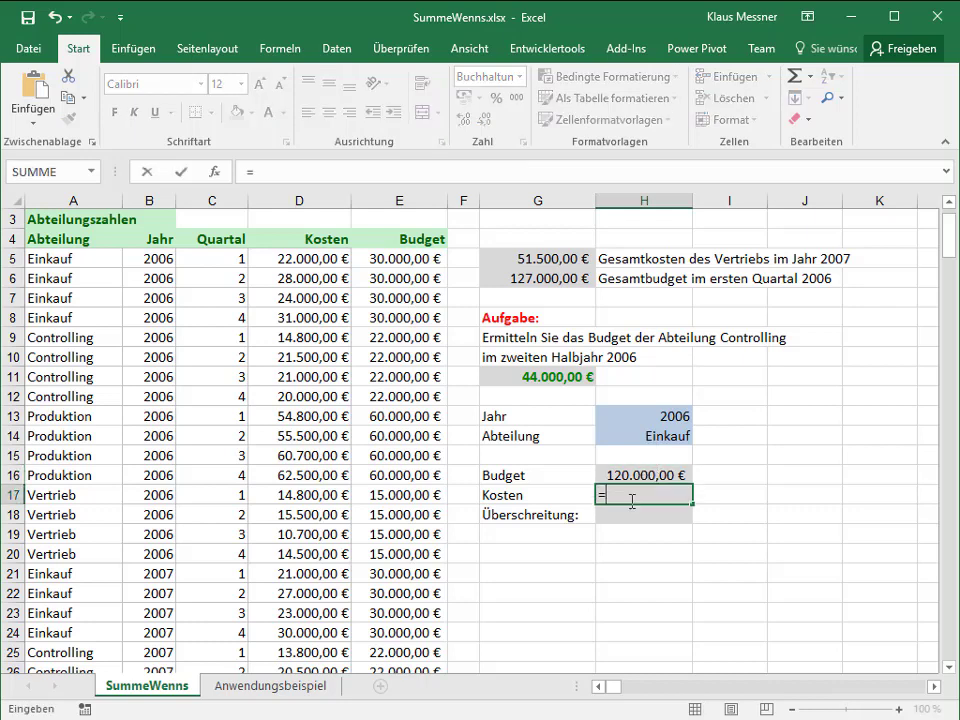
{"action": "type", "text": "Su"}
{"action": "key", "text": "Down"}
{"action": "key", "text": "Down"}
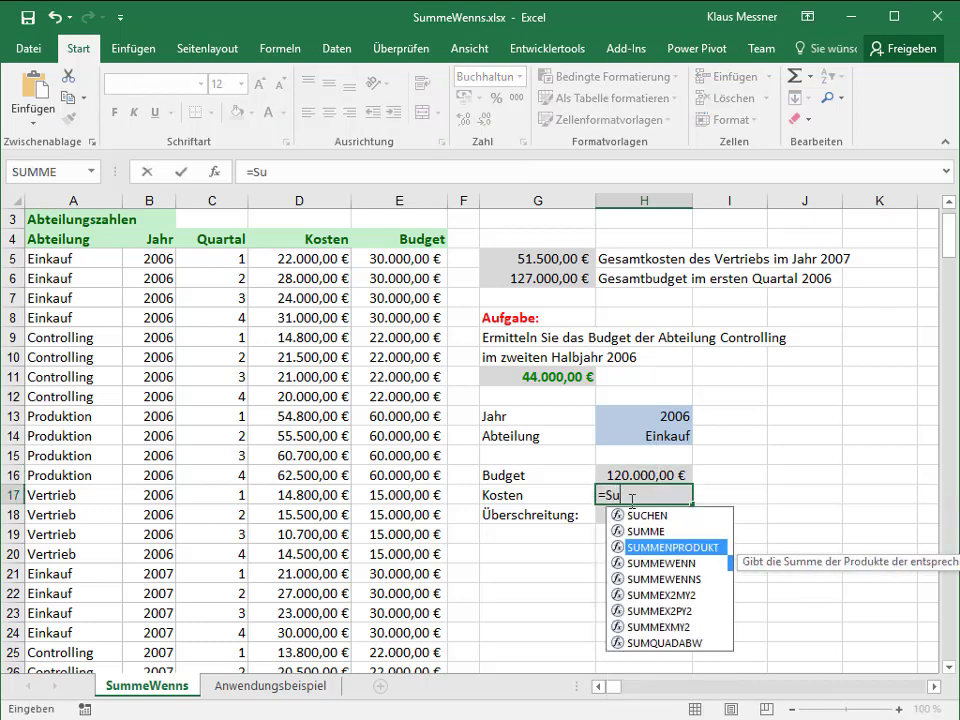
{"action": "key", "text": "Down"}
{"action": "key", "text": "Down"}
{"action": "key", "text": "Tab"}
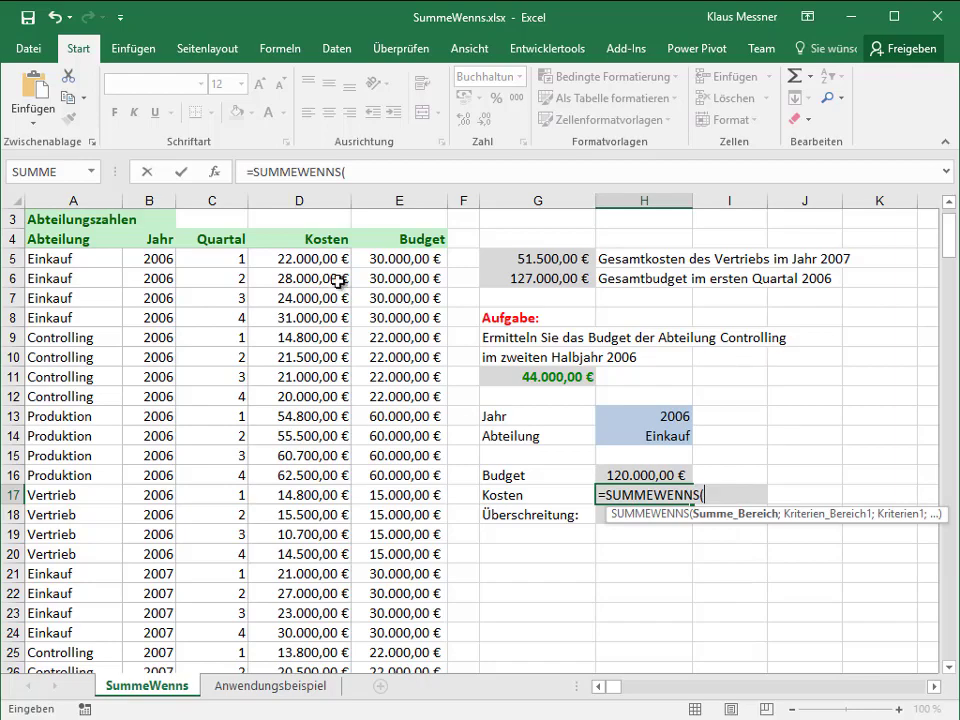
{"action": "mouse_move", "coordinate": [311, 257]}
{"action": "left_mouse_down"}
{"action": "mouse_move", "coordinate": [318, 362]}
{"action": "mouse_move", "coordinate": [305, 627]}
{"action": "left_mouse_up"}
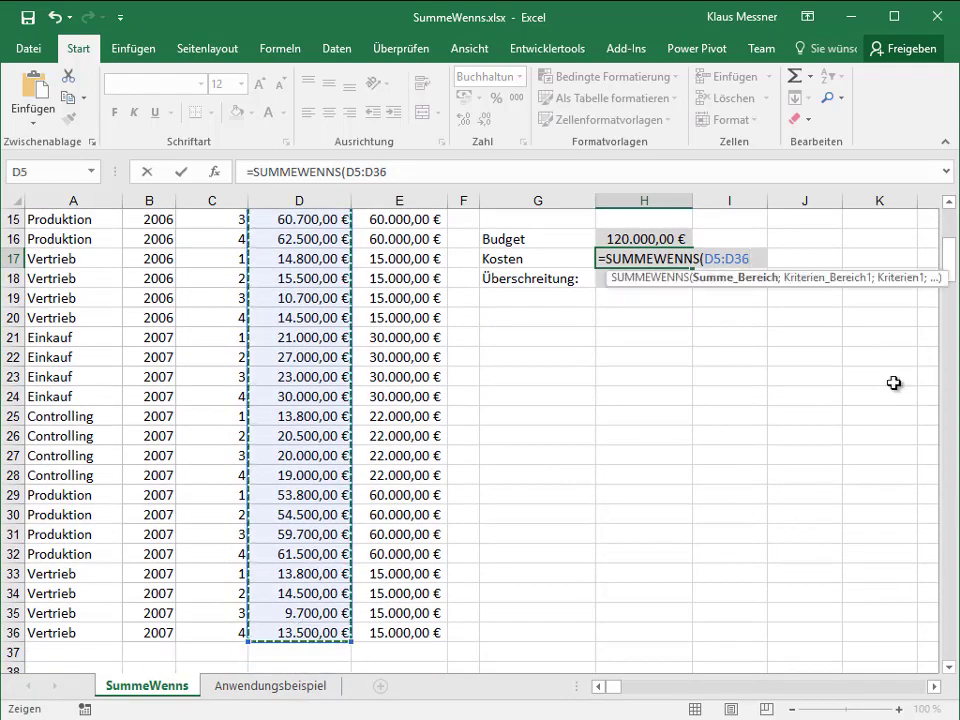
{"action": "left_click_drag", "start_coordinate": [953, 282], "coordinate": [951, 240]}
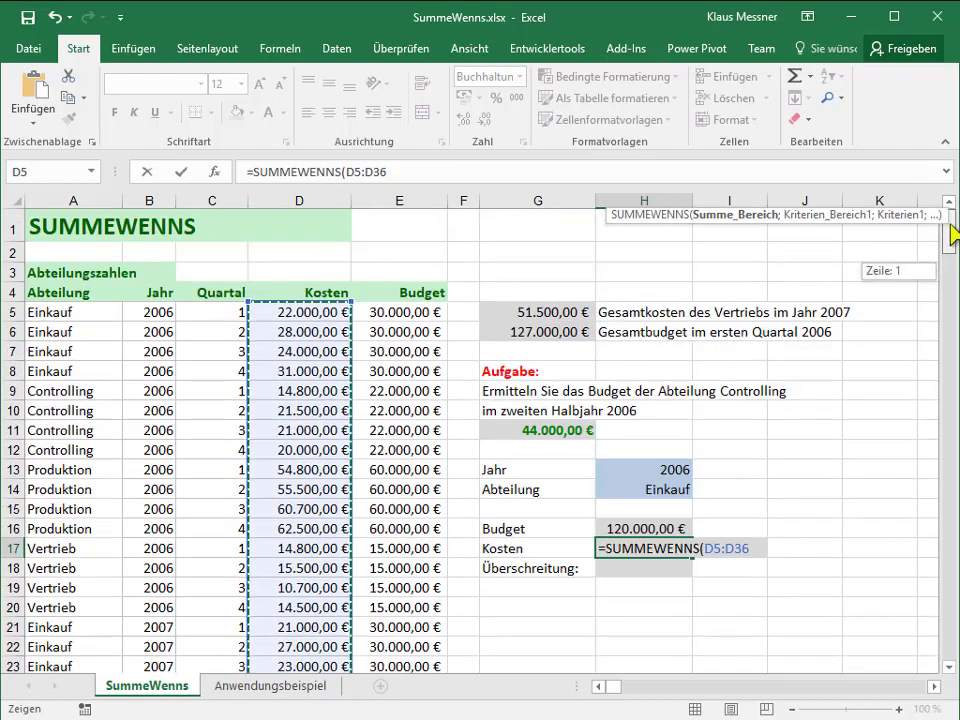
{"action": "type", "text": ";"}
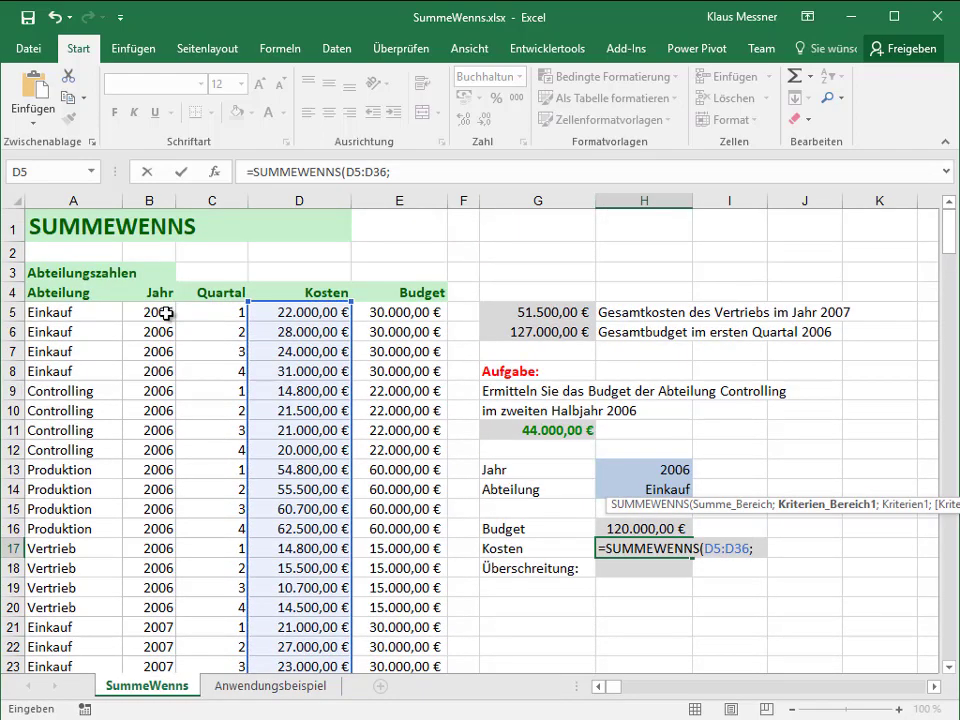
{"action": "left_click_drag", "start_coordinate": [163, 311], "coordinate": [160, 645]}
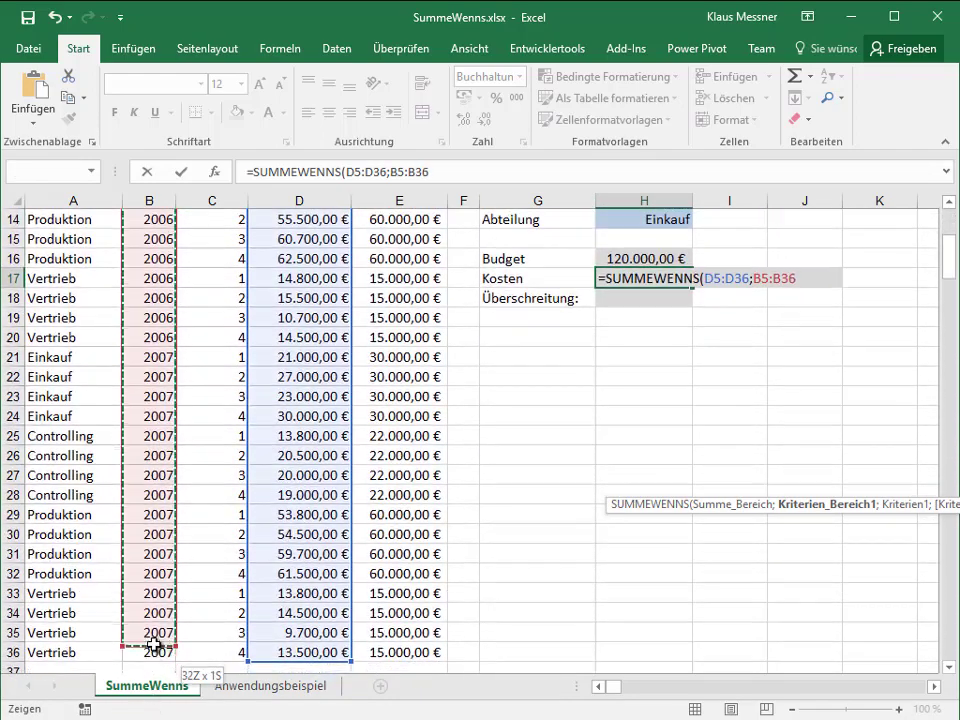
{"action": "left_click_drag", "start_coordinate": [160, 645], "coordinate": [133, 668]}
{"action": "scroll", "coordinate": [781, 342], "scroll_direction": "up", "scroll_amount": 4}
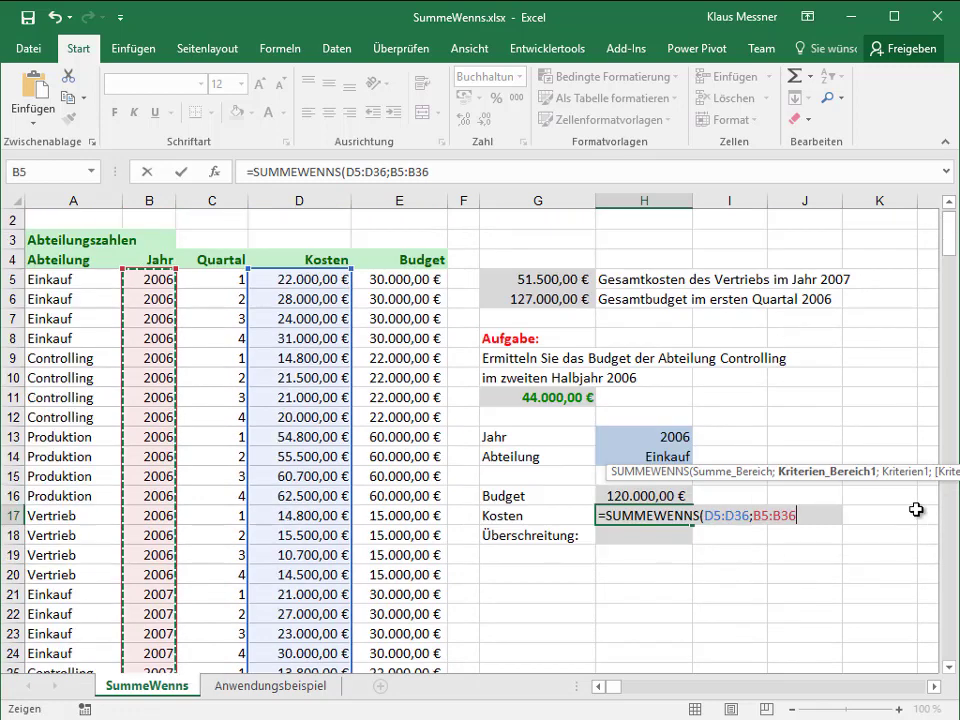
{"action": "type", "text": ";"}
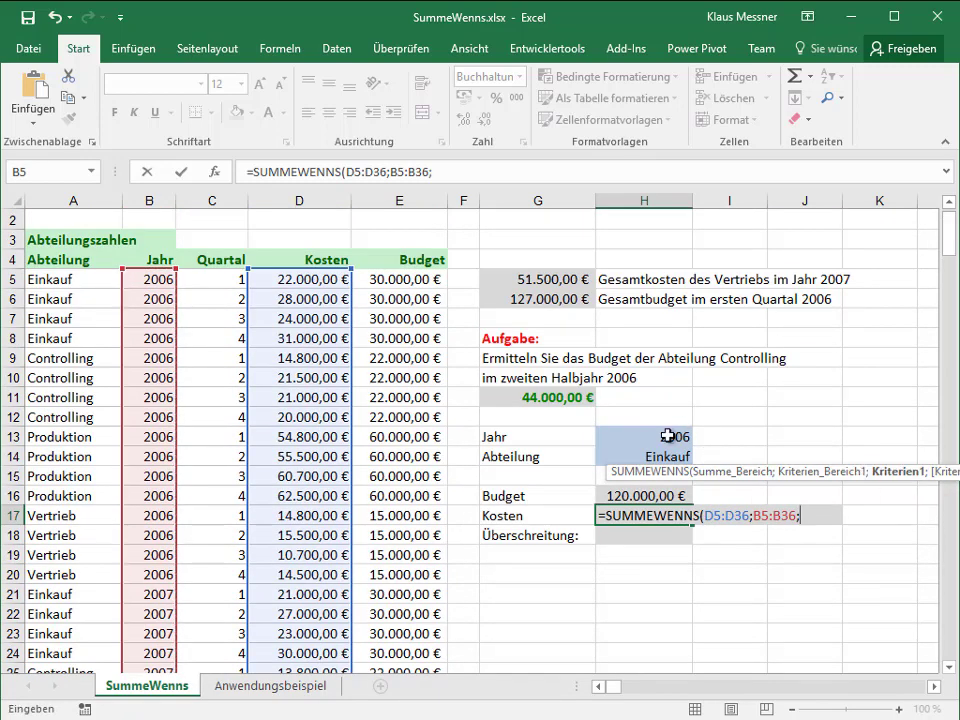
Add criterion H13, then A5:A36 with criterion H14, and commit to get 105.000,00 €
{"action": "left_click", "coordinate": [676, 435]}
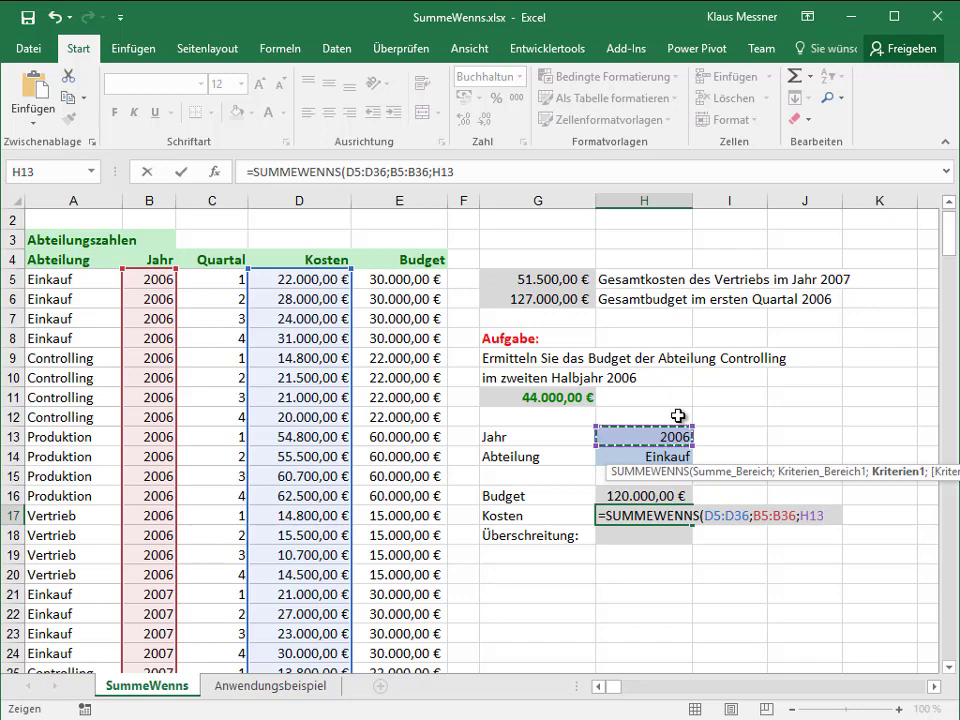
{"action": "type", "text": ";"}
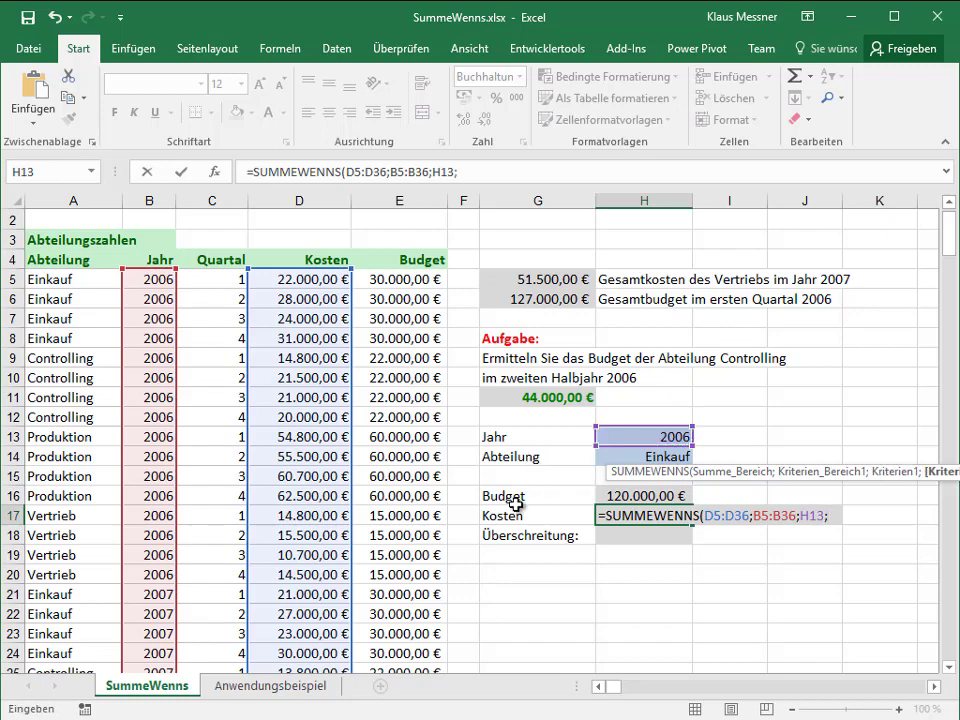
{"action": "mouse_move", "coordinate": [71, 279]}
{"action": "left_mouse_down"}
{"action": "mouse_move", "coordinate": [86, 410]}
{"action": "mouse_move", "coordinate": [57, 651]}
{"action": "mouse_move", "coordinate": [57, 640]}
{"action": "left_mouse_up"}
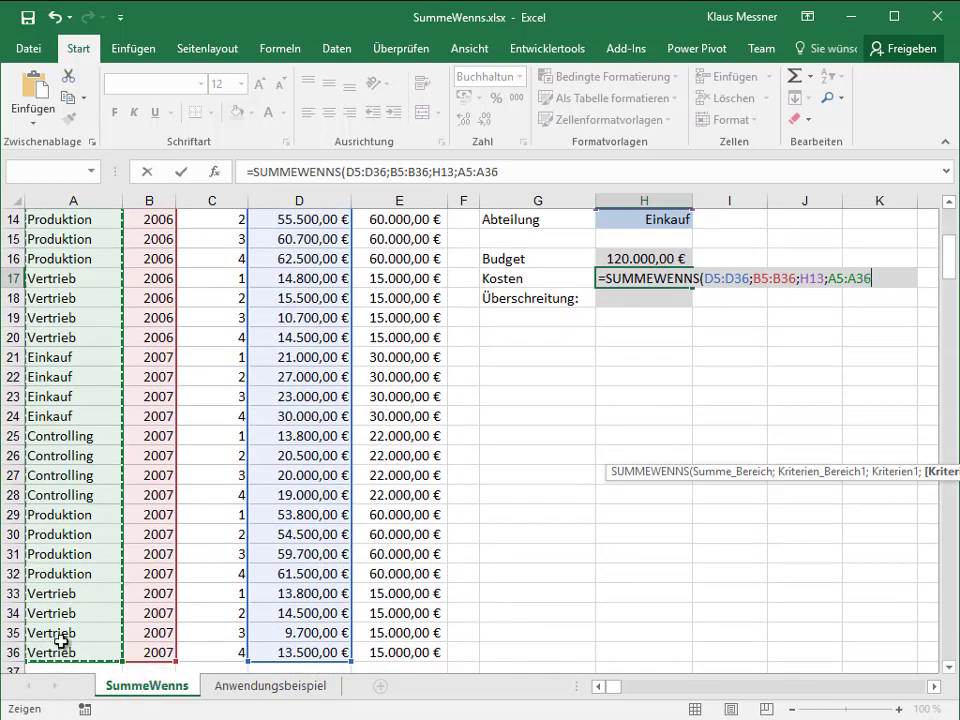
{"action": "type", "text": ";"}
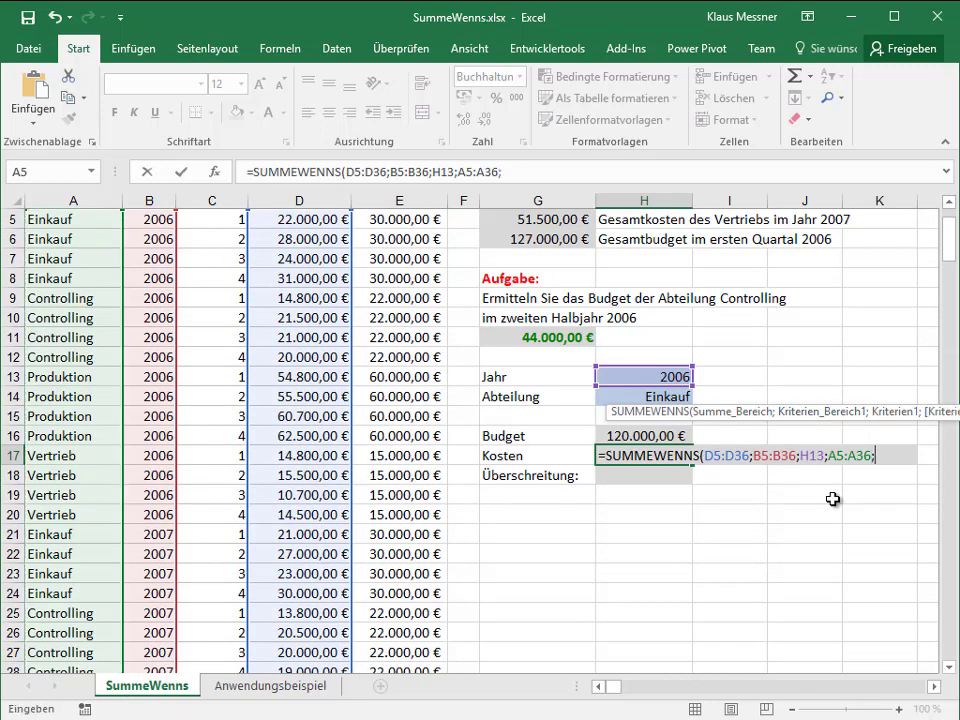
{"action": "left_click", "coordinate": [668, 397]}
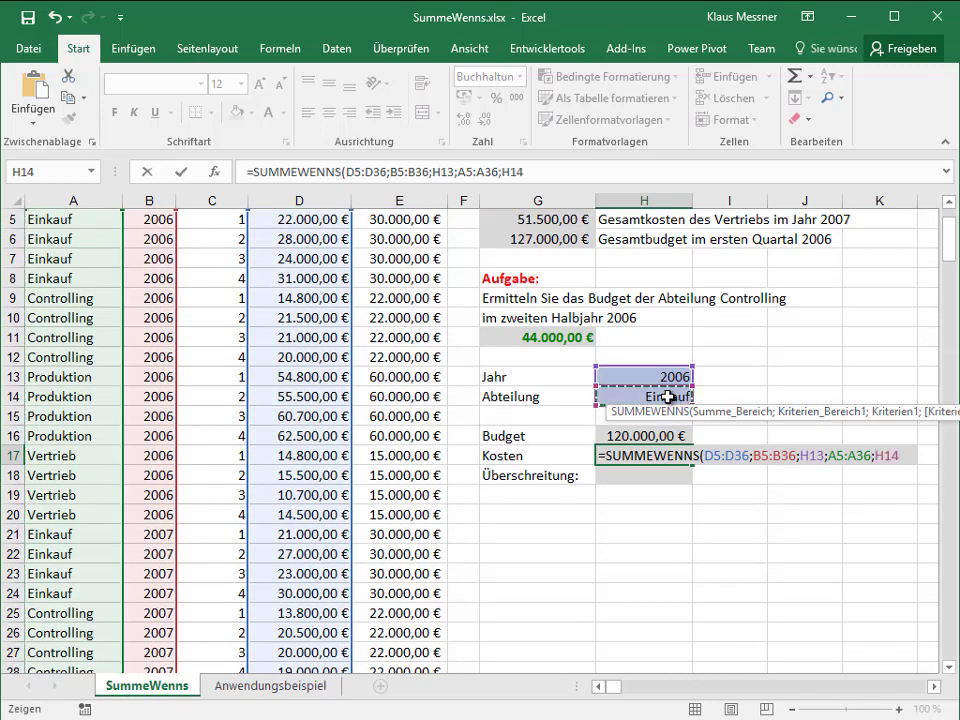
{"action": "key", "text": "Return"}
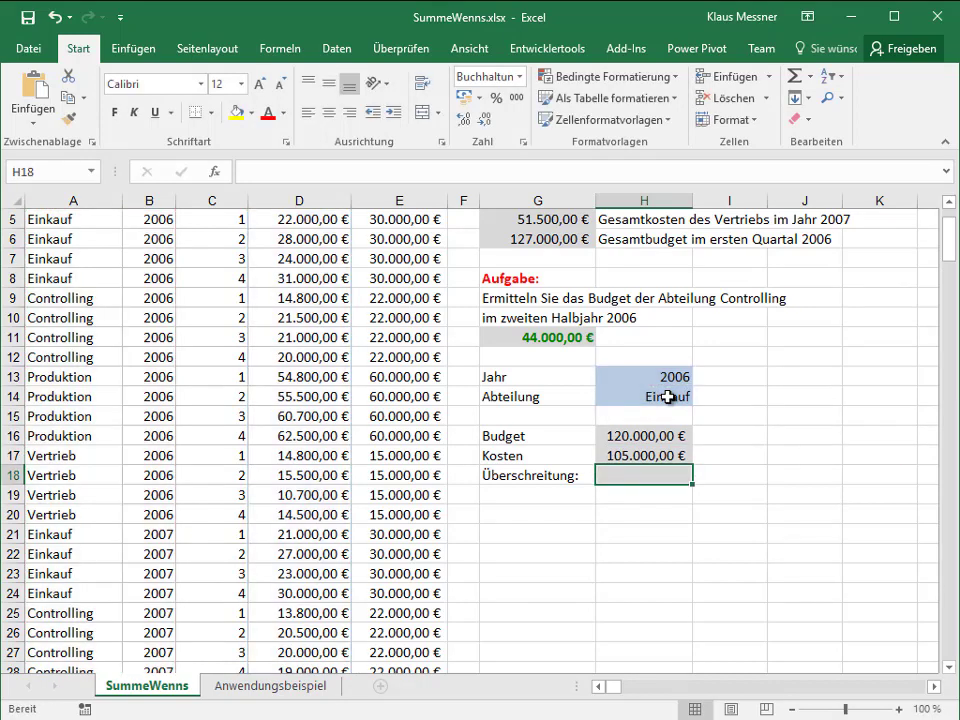
{"action": "key", "text": "Up"}
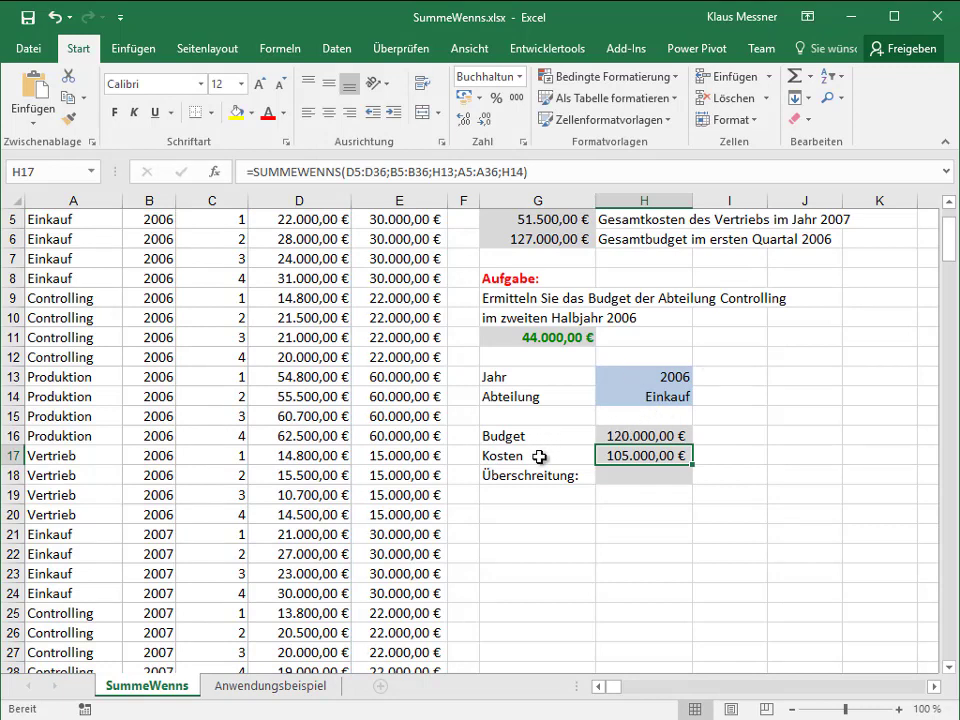
Enter =H17-H16 in H18, giving an overrun of -15.000,00 € in accounting format
{"action": "left_click", "coordinate": [643, 474]}
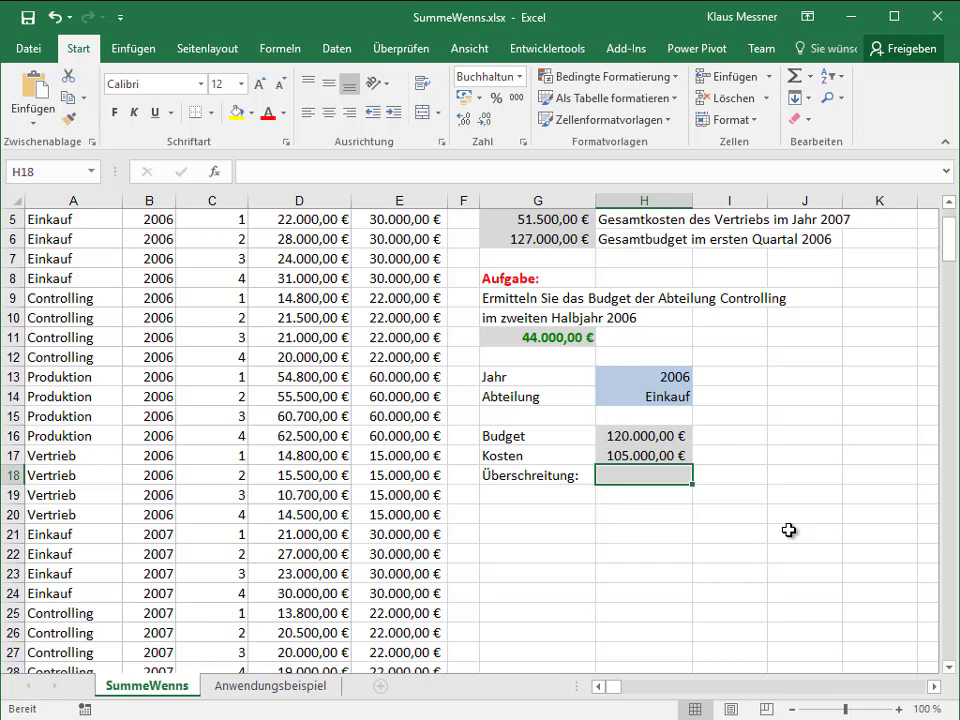
{"action": "type", "text": "="}
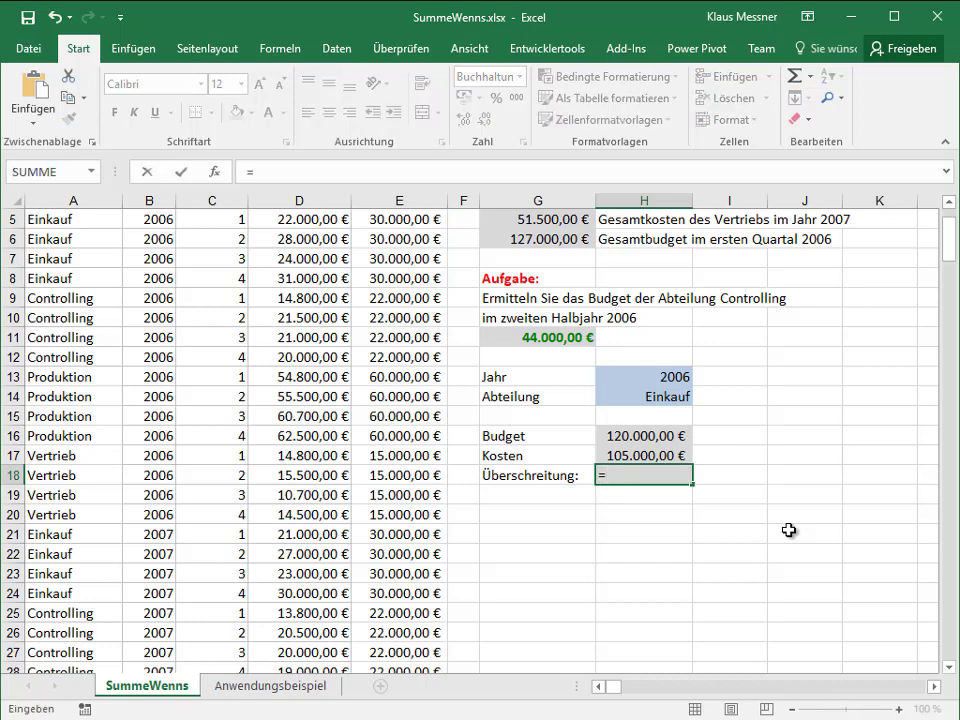
{"action": "left_click", "coordinate": [648, 455]}
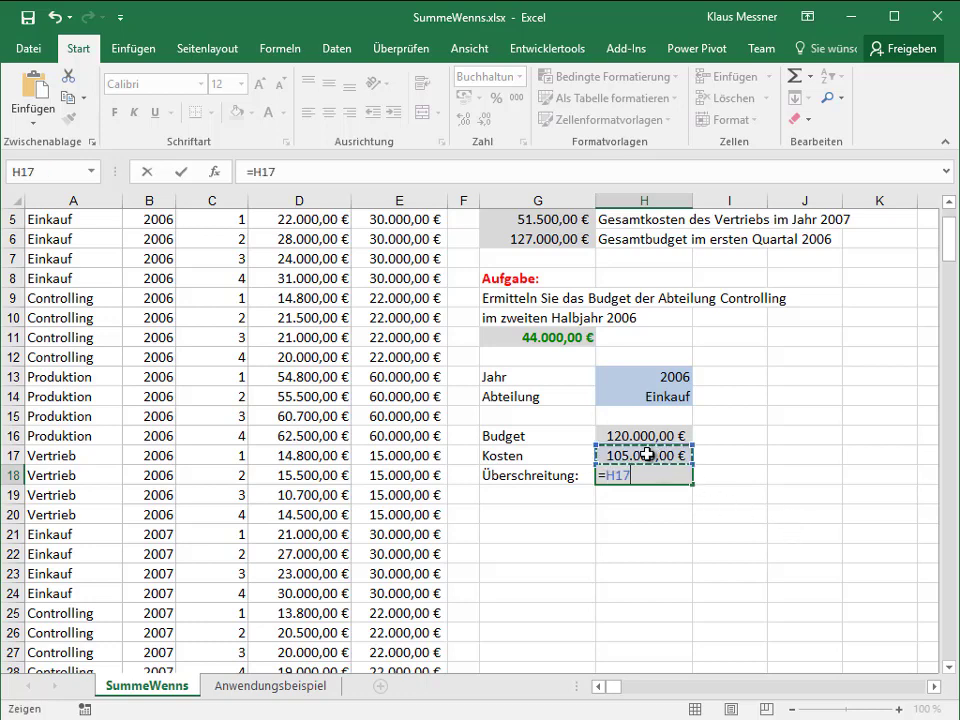
{"action": "type", "text": "-"}
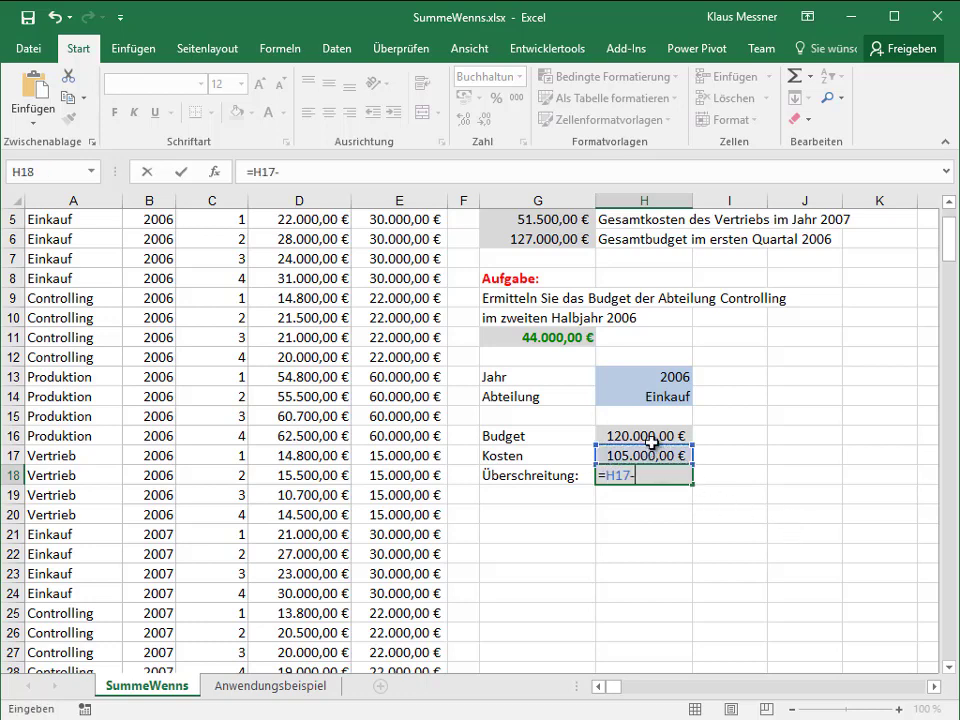
{"action": "left_click", "coordinate": [652, 438]}
{"action": "key", "text": "Return"}
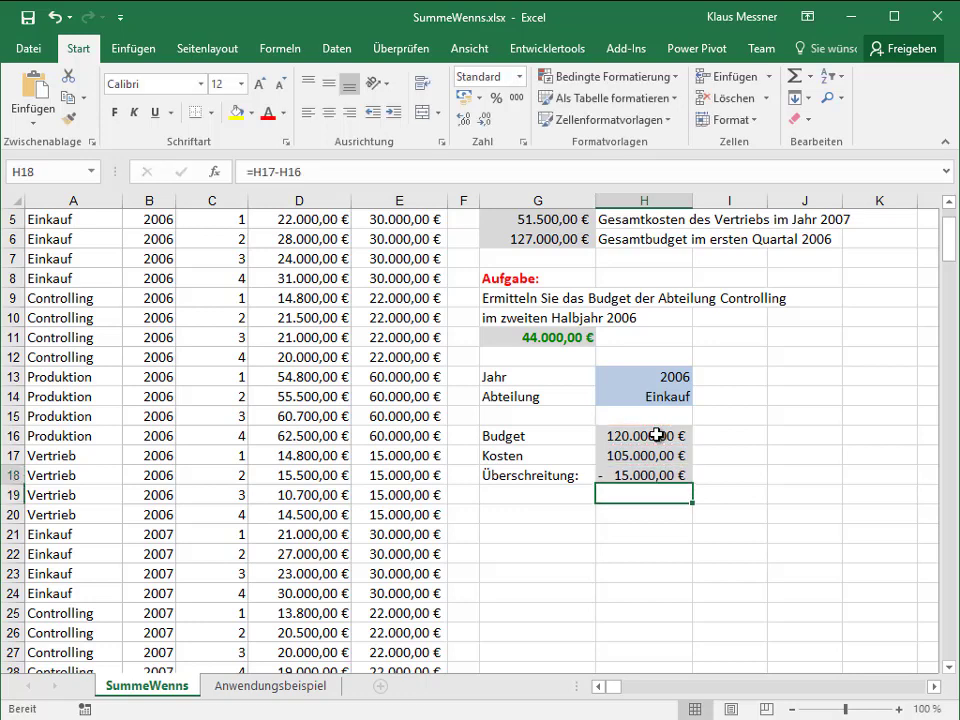
{"action": "left_click", "coordinate": [628, 477]}
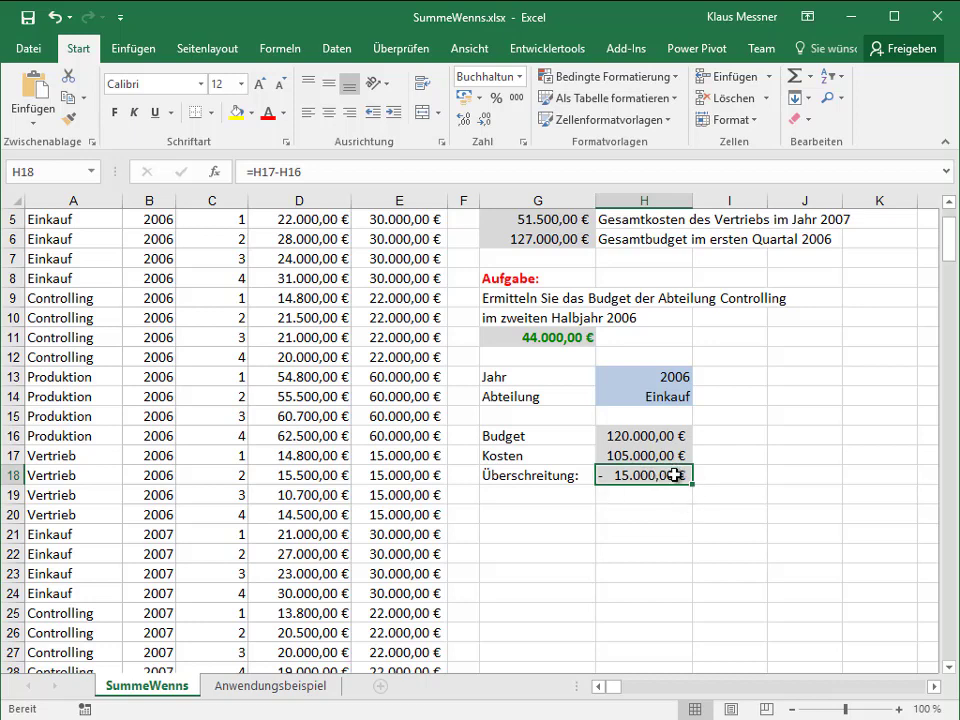
Change Jahr in H13 to 2007 and Abteilung in H14 to Produktion
{"action": "scroll", "coordinate": [641, 470], "scroll_direction": "up", "scroll_amount": 2}
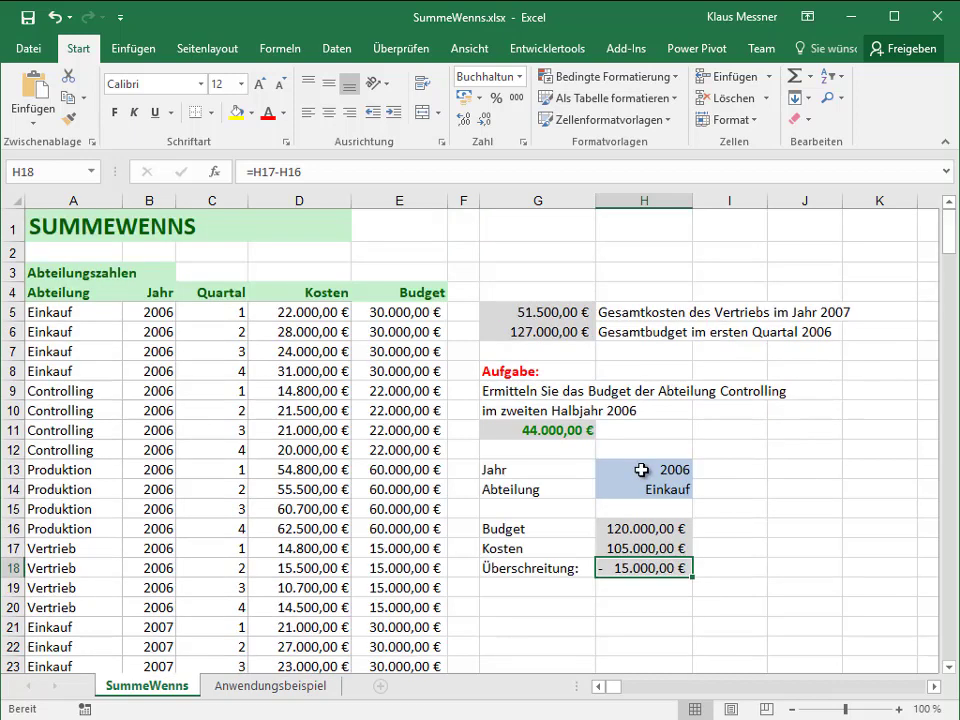
{"action": "left_click", "coordinate": [641, 470]}
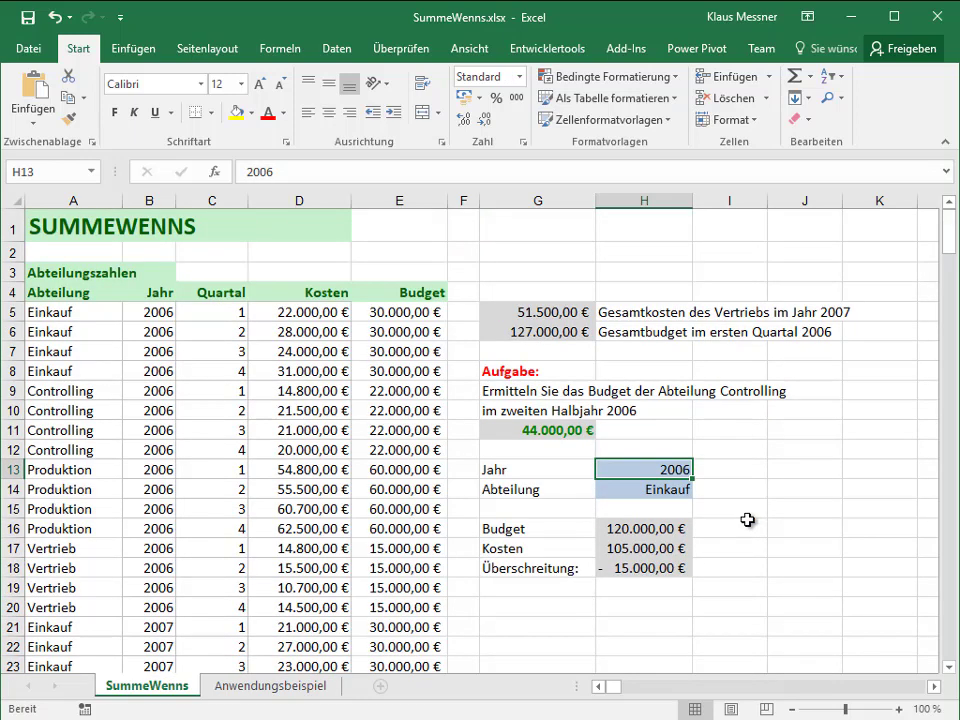
{"action": "type", "text": "2007"}
{"action": "key", "text": "Return"}
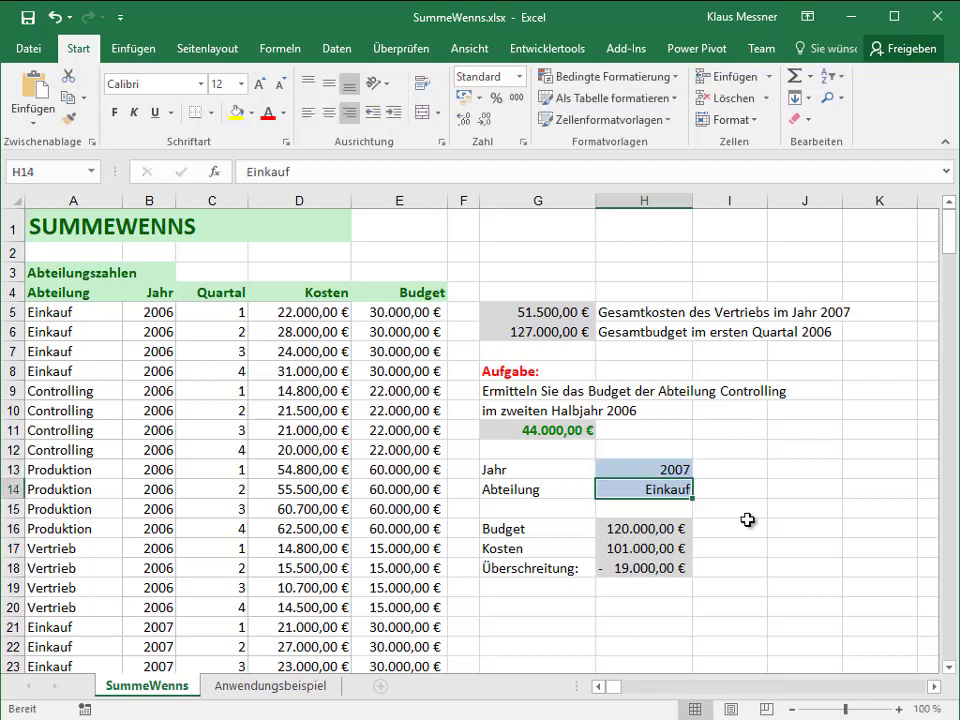
{"action": "type", "text": "Pro"}
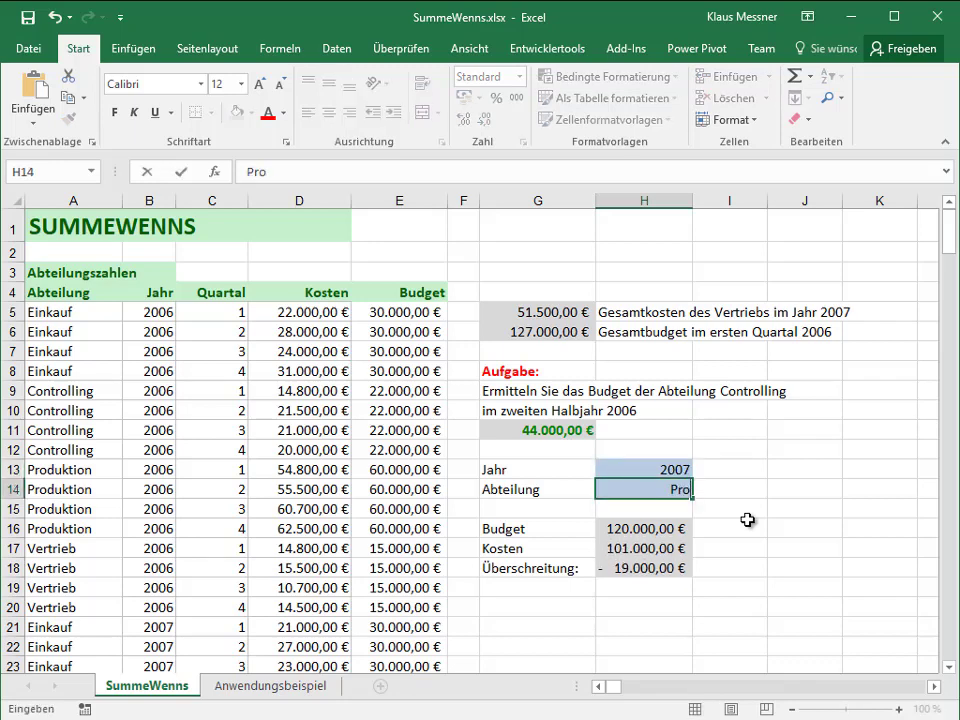
{"action": "type", "text": "duktion"}
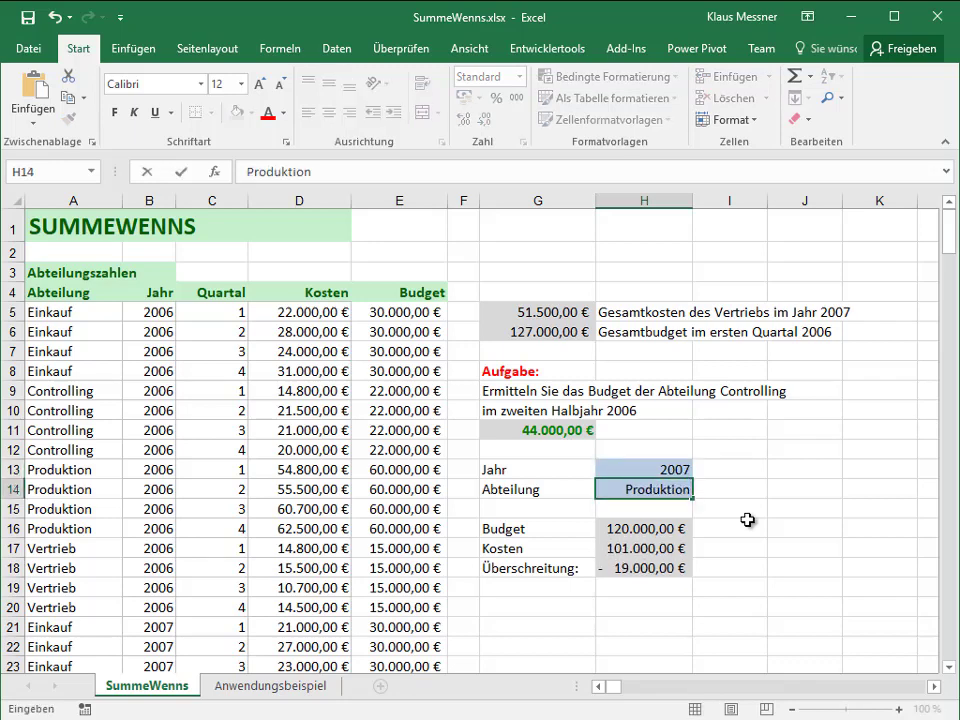
{"action": "key", "text": "Return"}
{"action": "key", "text": "Up"}
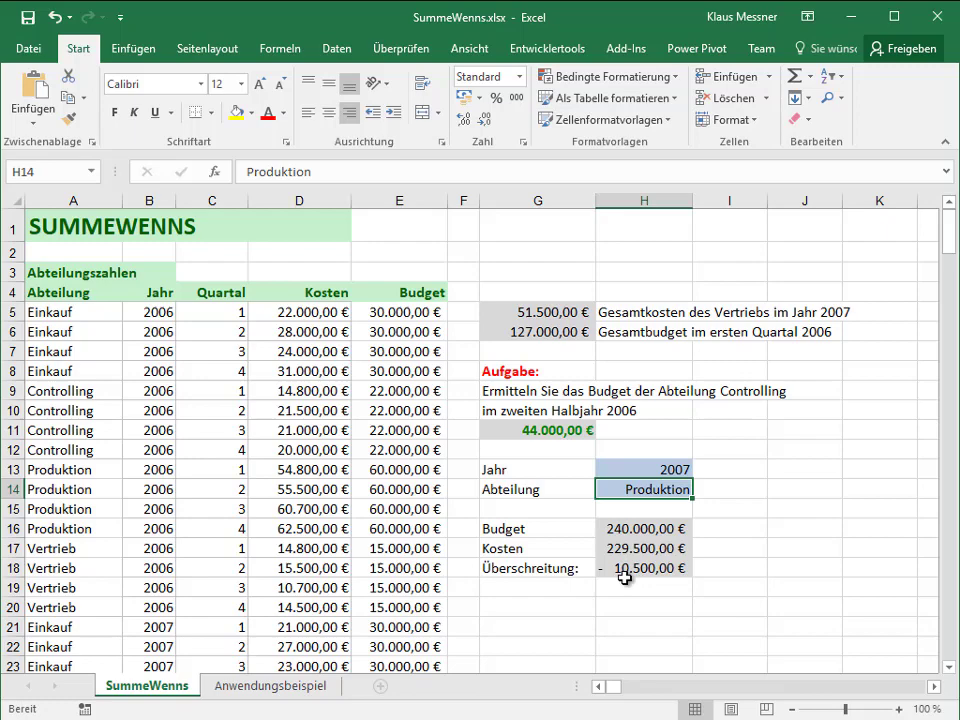
On the Anwendungsbeispiel sheet, go through the Land, Standort, Sparte and Umsatz columns
{"action": "left_click", "coordinate": [264, 687]}
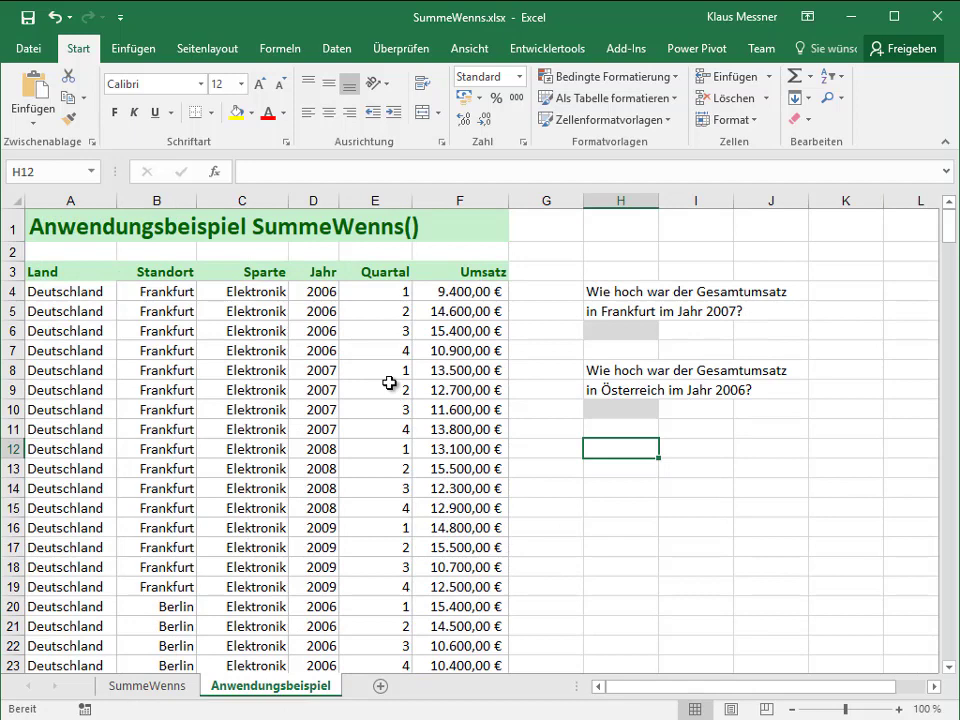
{"action": "left_click", "coordinate": [62, 311]}
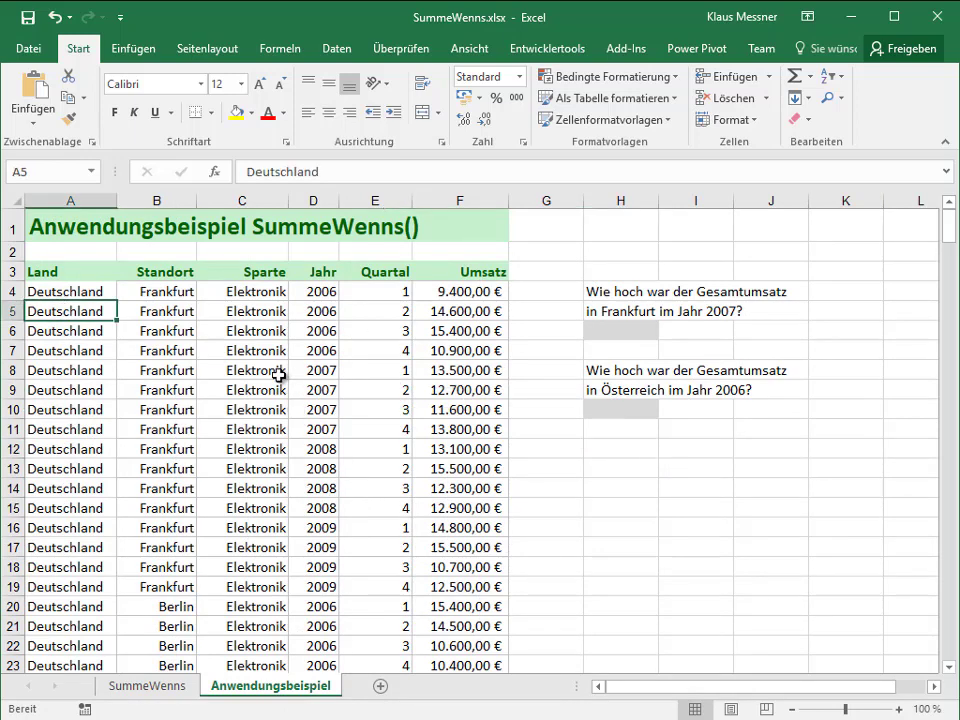
{"action": "left_click", "coordinate": [174, 329]}
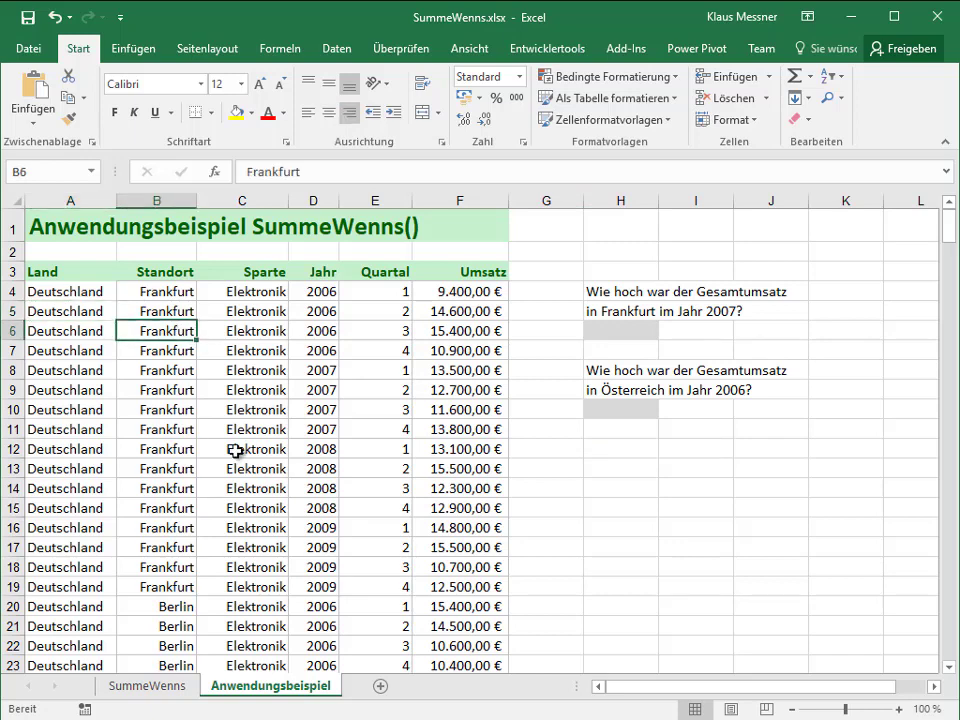
{"action": "left_click", "coordinate": [264, 330]}
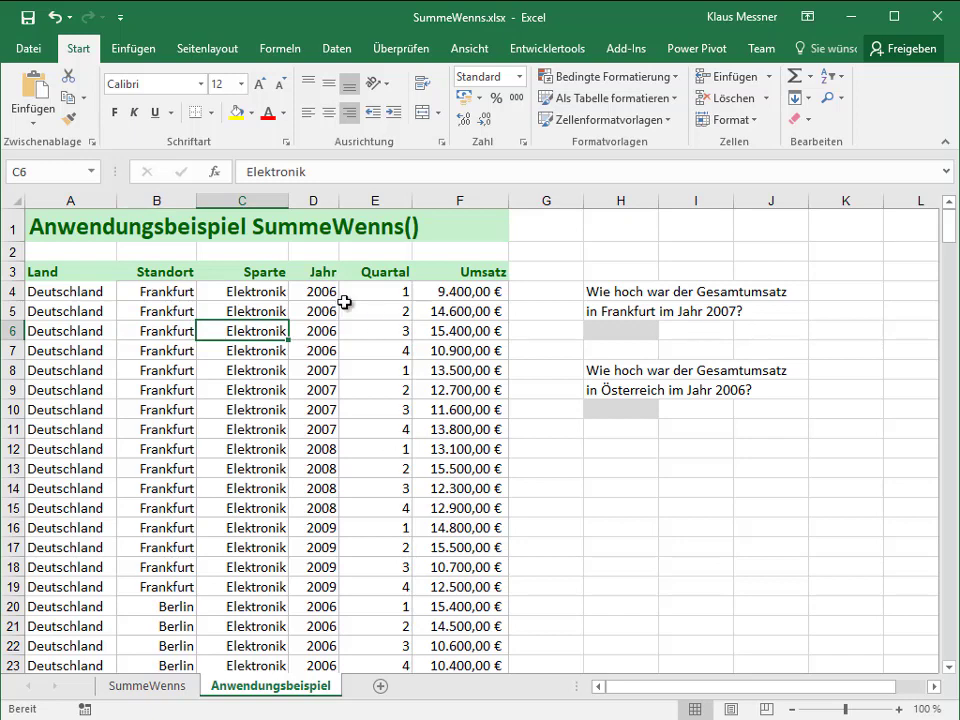
{"action": "left_click", "coordinate": [483, 293]}
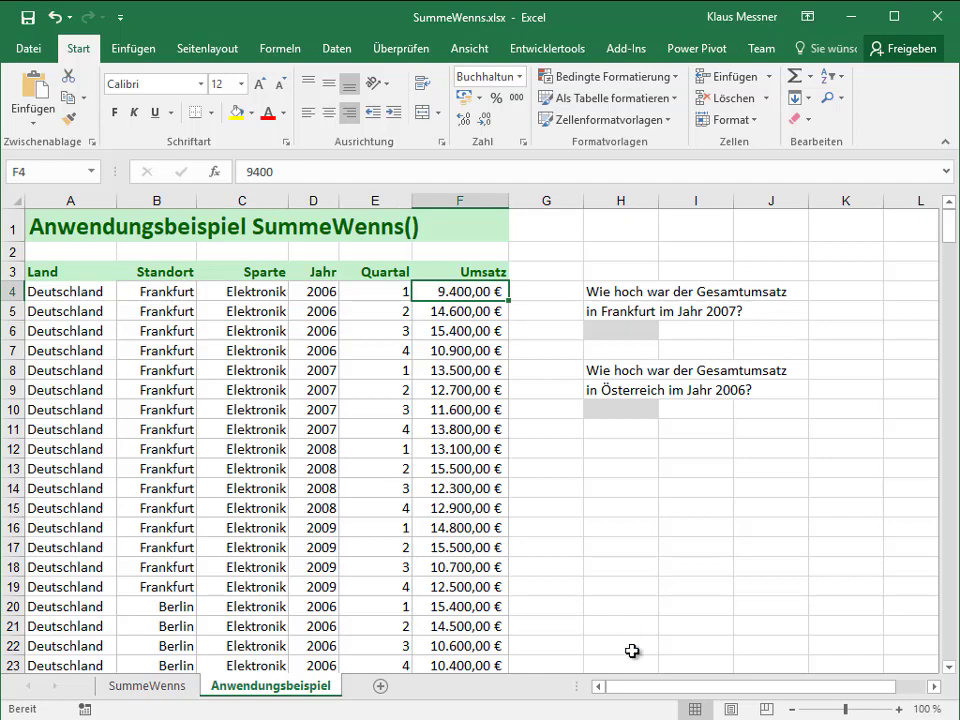
{"action": "left_click", "coordinate": [698, 336]}
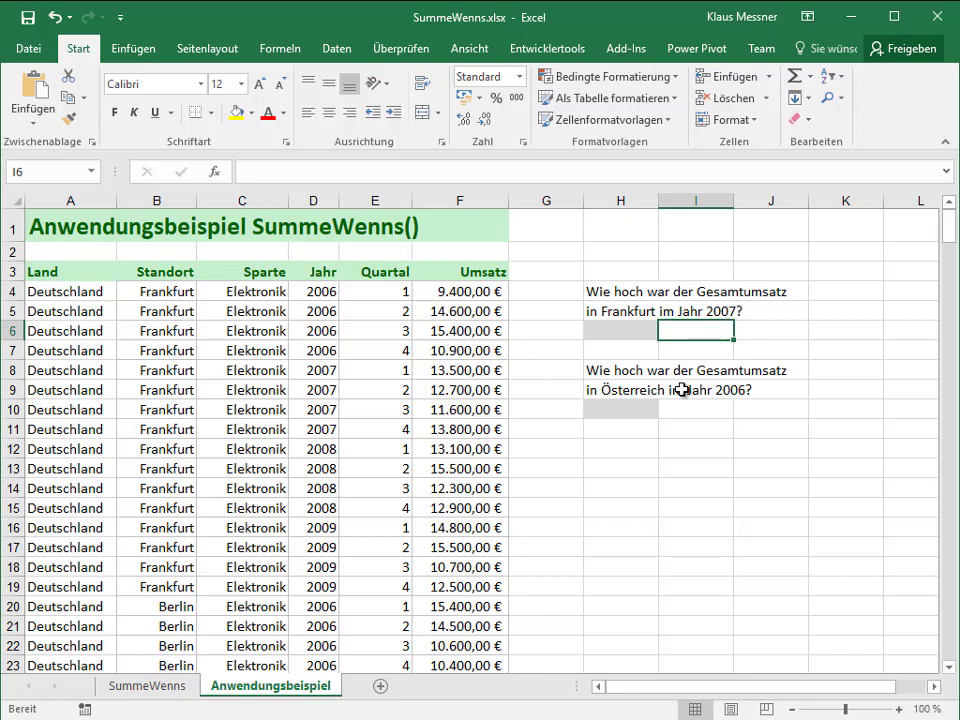
Start =SUMMEWENNS in H6 with the absolute sum range $F$4:$F$307
{"action": "left_click", "coordinate": [606, 334]}
{"action": "type", "text": "=S"}
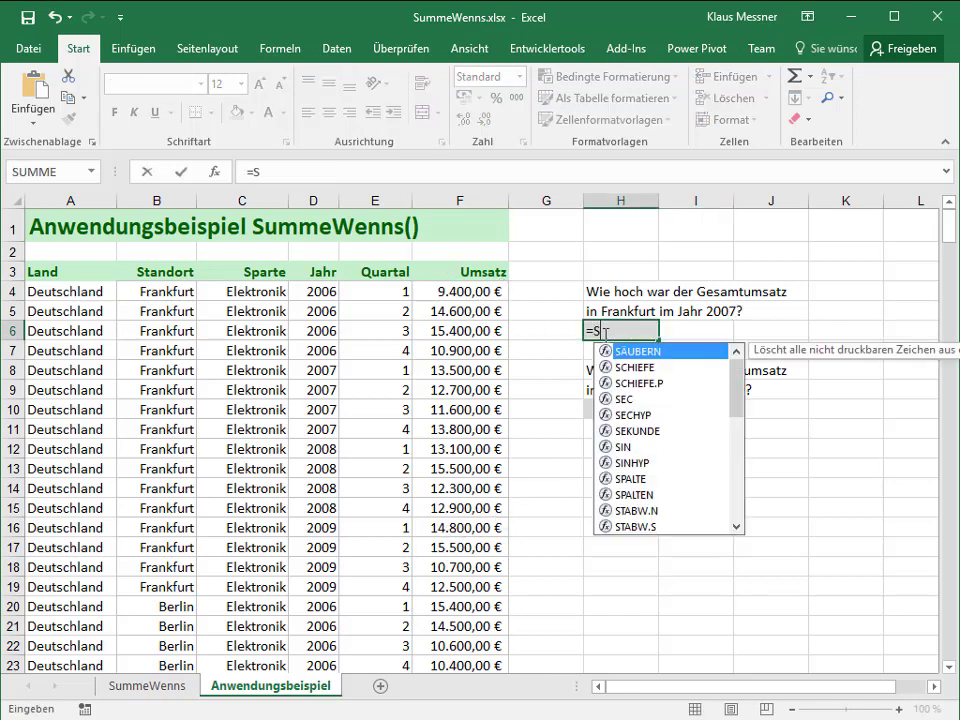
{"action": "type", "text": "u"}
{"action": "key", "text": "Down"}
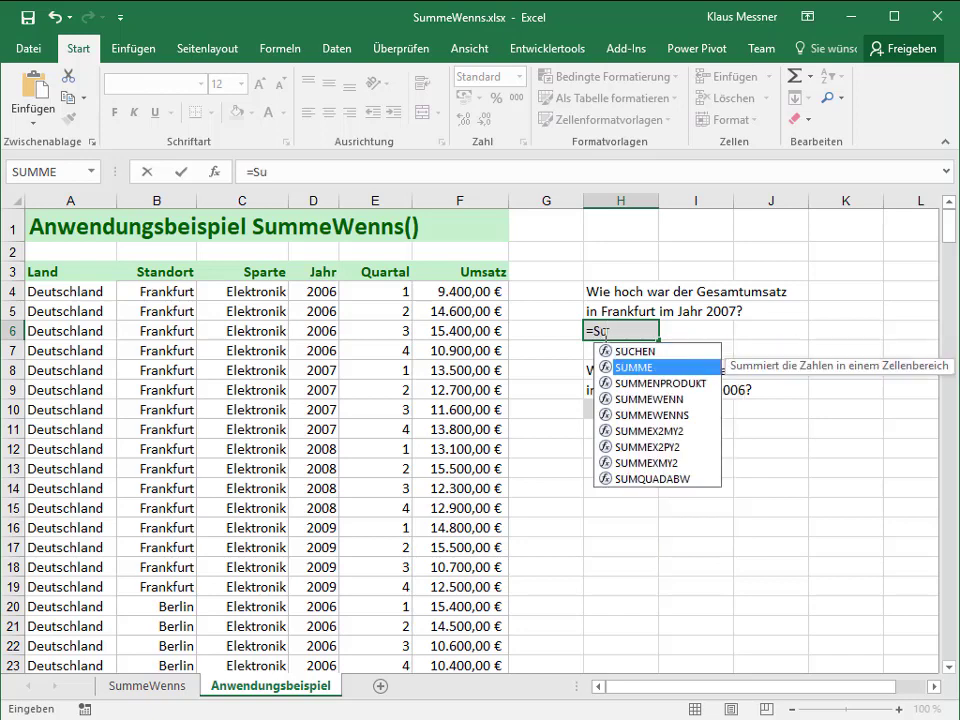
{"action": "key", "text": "Down"}
{"action": "key", "text": "Down"}
{"action": "key", "text": "Down"}
{"action": "key", "text": "Tab"}
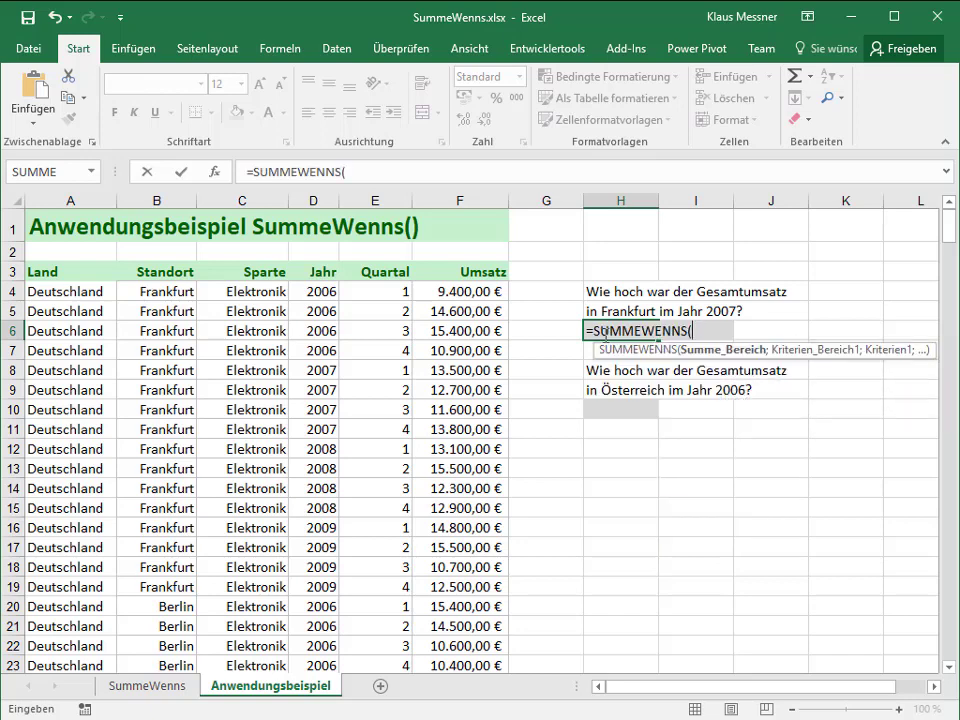
{"action": "mouse_move", "coordinate": [493, 291]}
{"action": "left_mouse_down"}
{"action": "mouse_move", "coordinate": [500, 668]}
{"action": "mouse_move", "coordinate": [462, 617]}
{"action": "mouse_move", "coordinate": [462, 652]}
{"action": "left_mouse_up"}
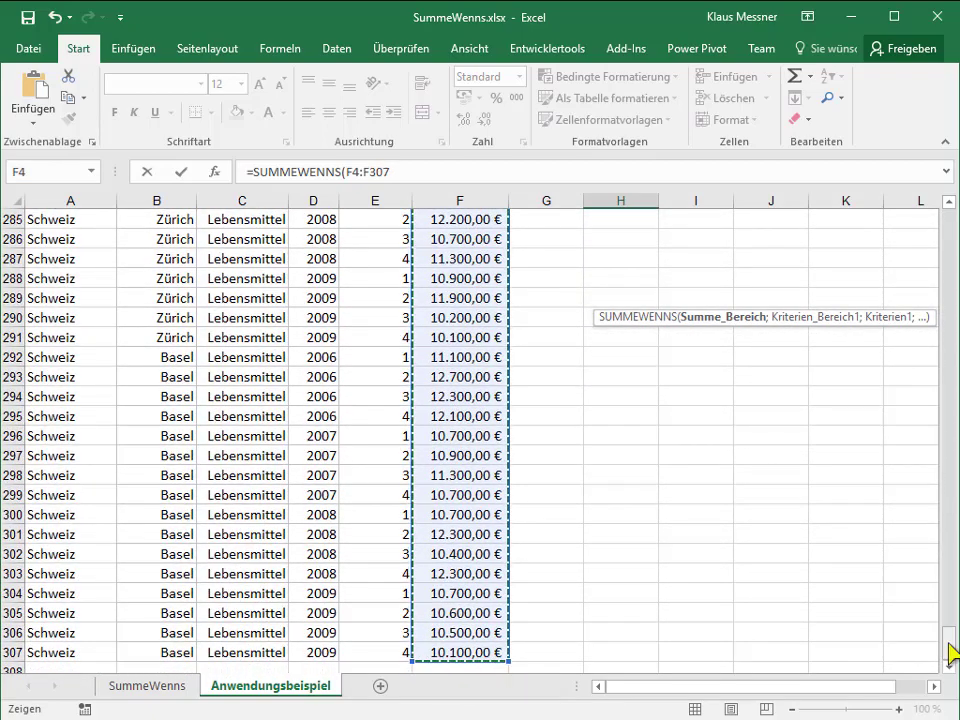
{"action": "left_click_drag", "start_coordinate": [949, 650], "coordinate": [921, 176]}
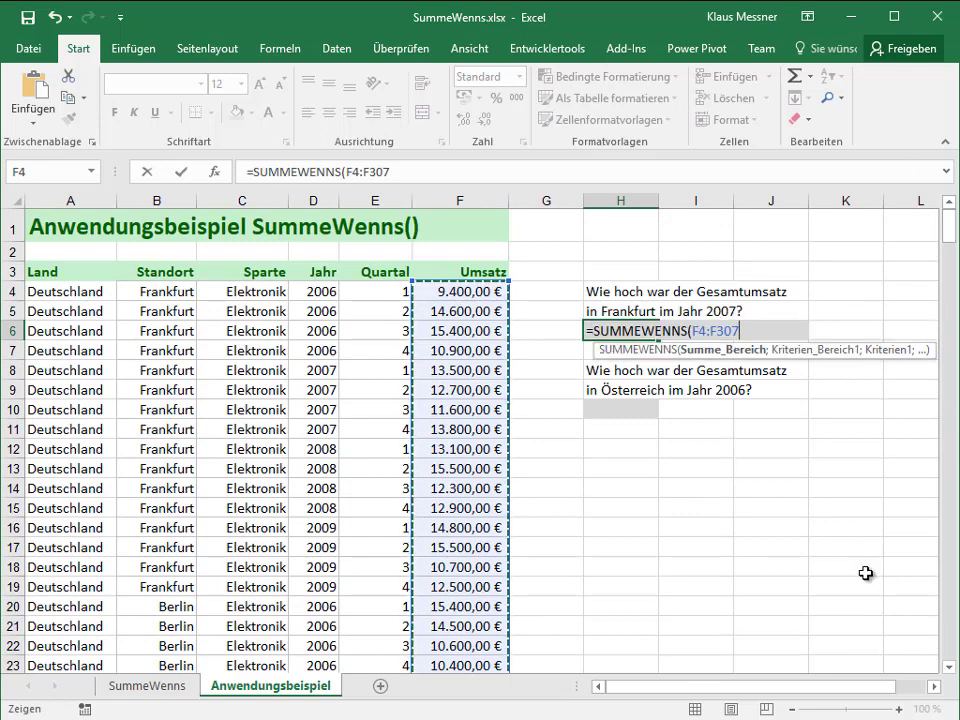
{"action": "key", "text": "F4"}
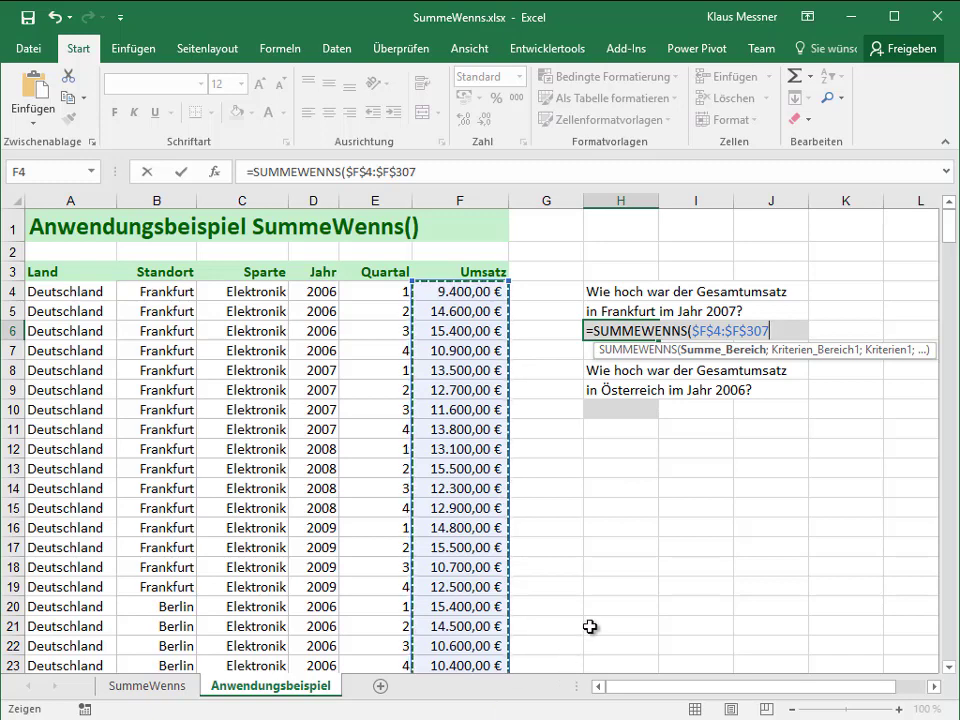
{"action": "type", "text": ";"}
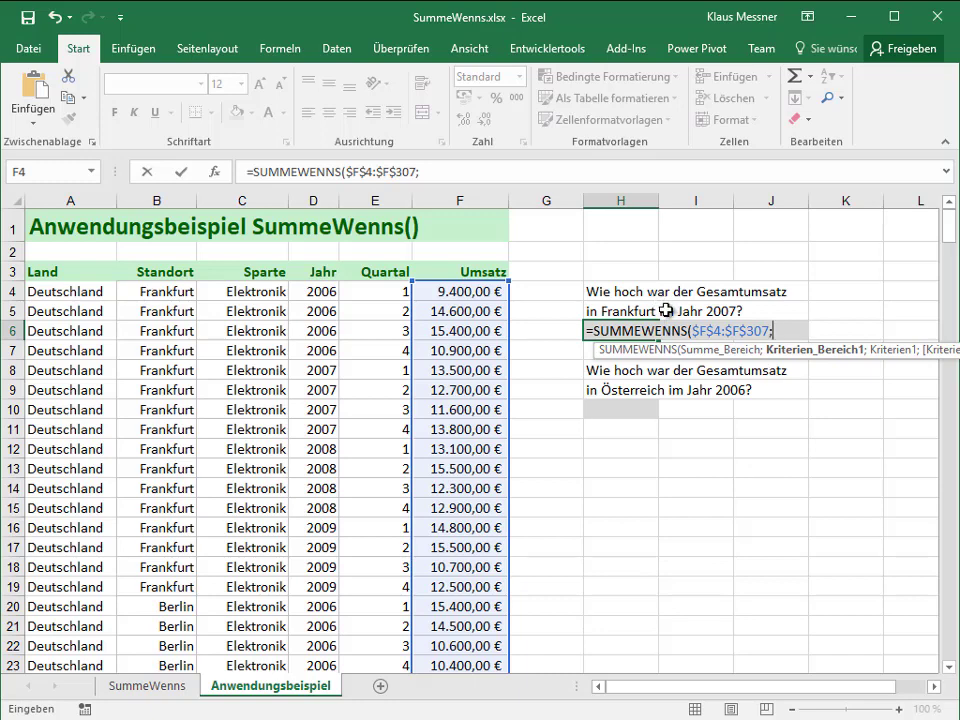
Add $B$4:$B$307 with "Frankfurt" as the first SUMMEWENNS criterion
{"action": "left_click", "coordinate": [187, 292]}
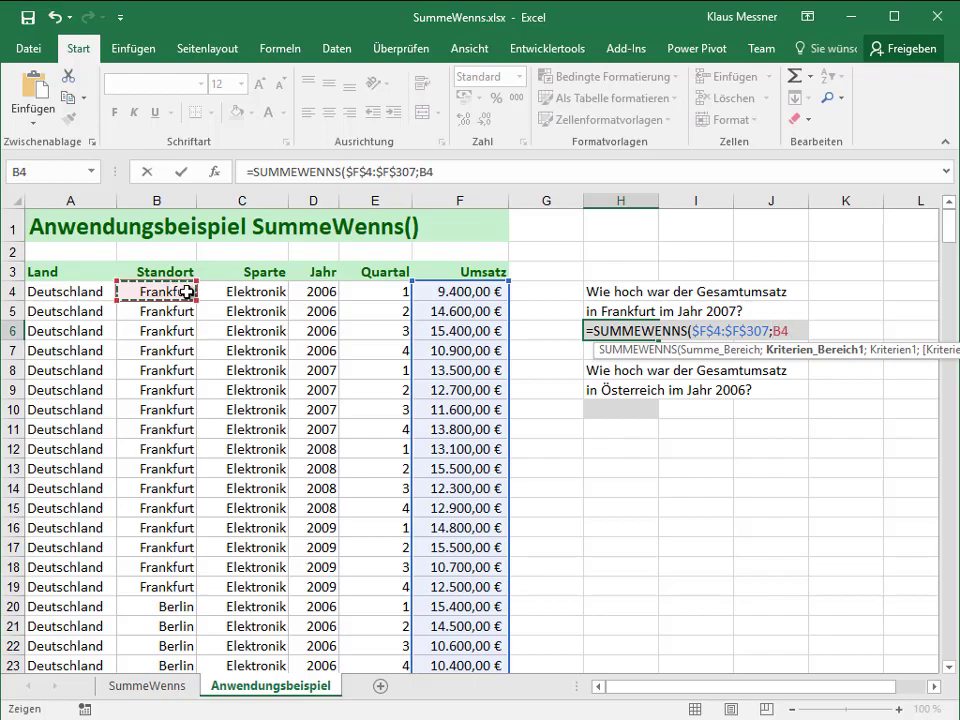
{"action": "key", "text": "ctrl+shift+Down"}
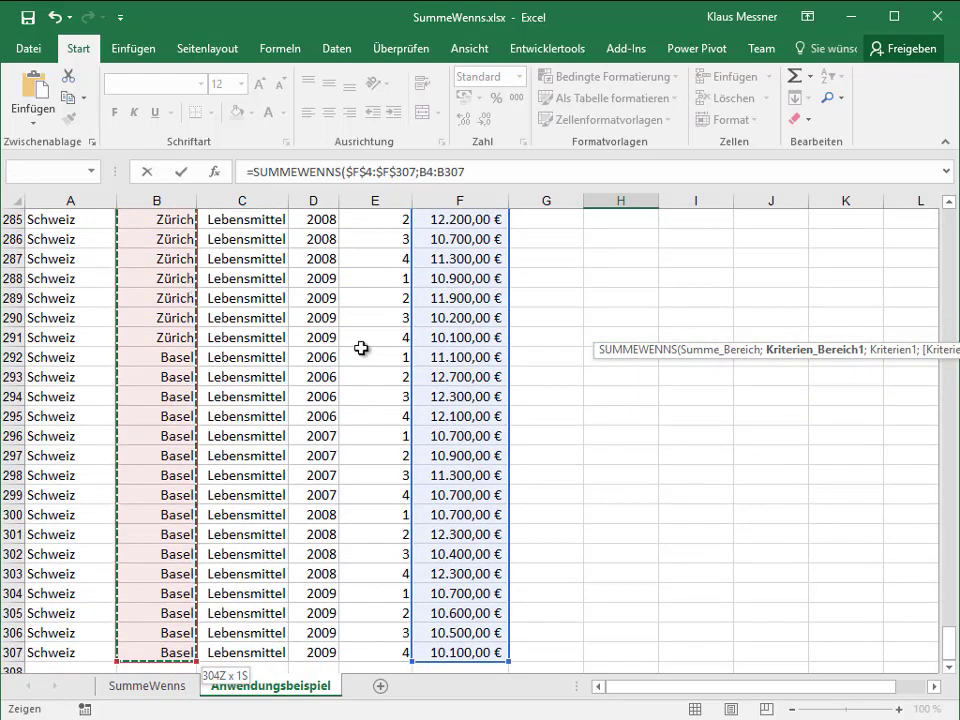
{"action": "left_click_drag", "start_coordinate": [952, 645], "coordinate": [949, 232]}
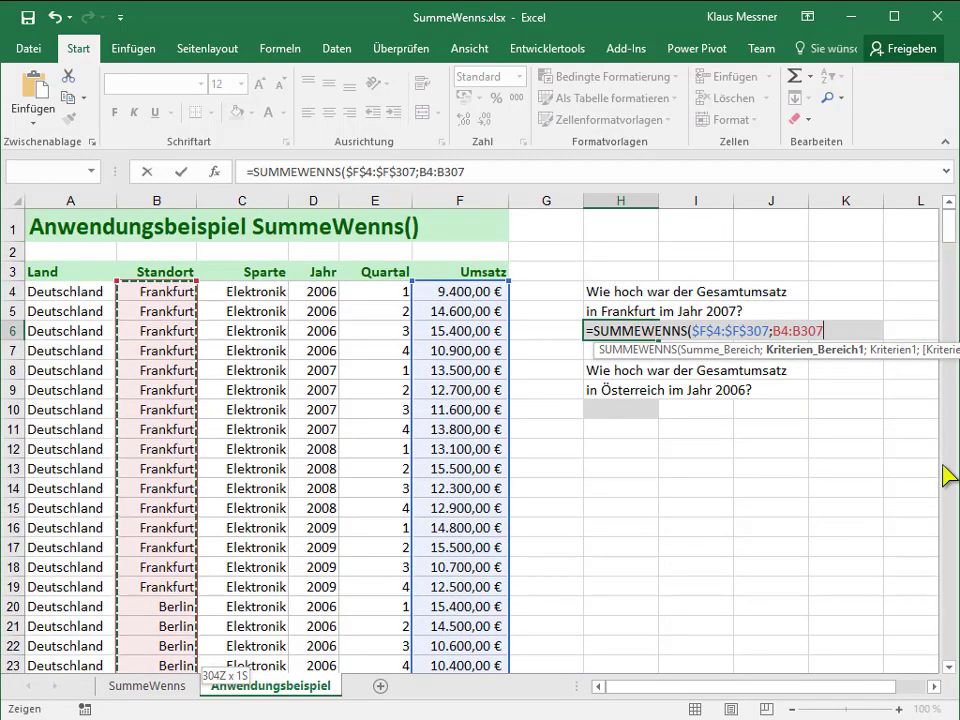
{"action": "key", "text": "F4"}
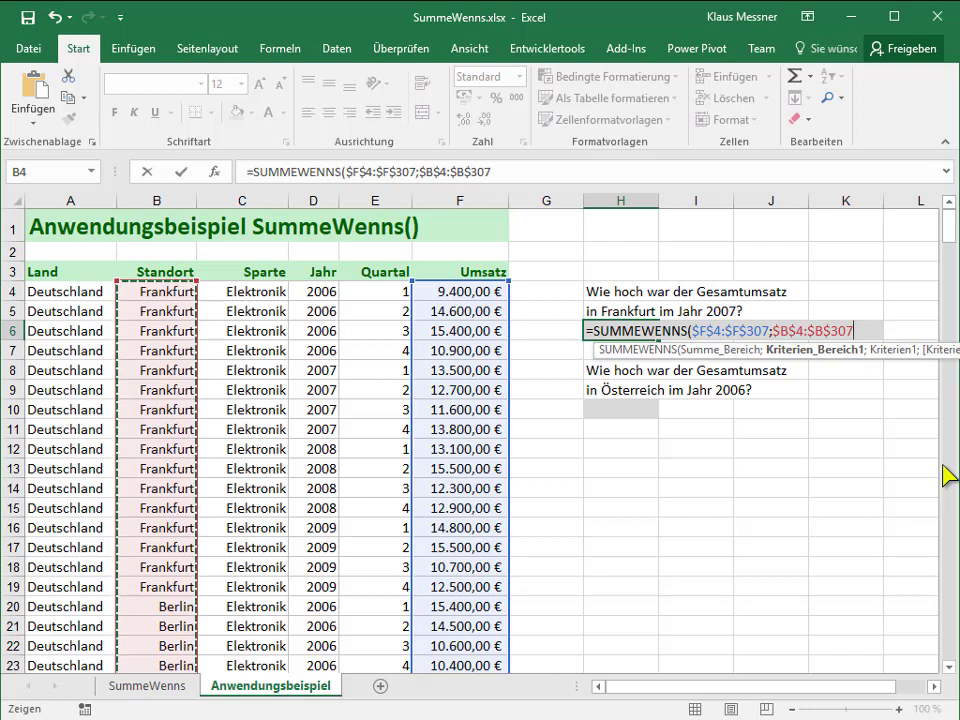
{"action": "type", "text": ";\""}
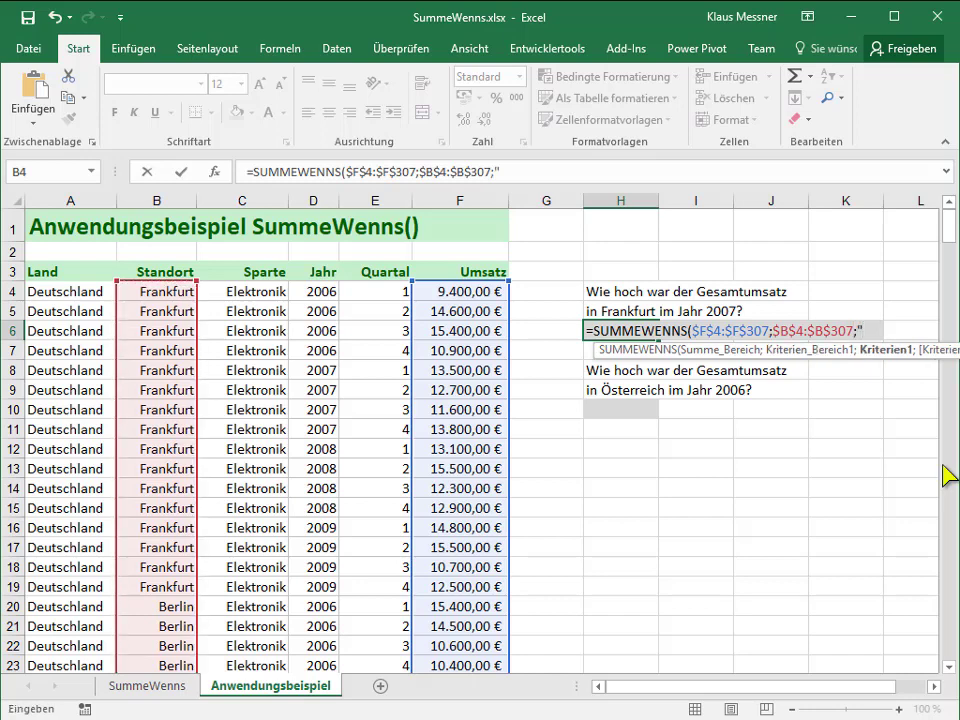
{"action": "type", "text": "Frank"}
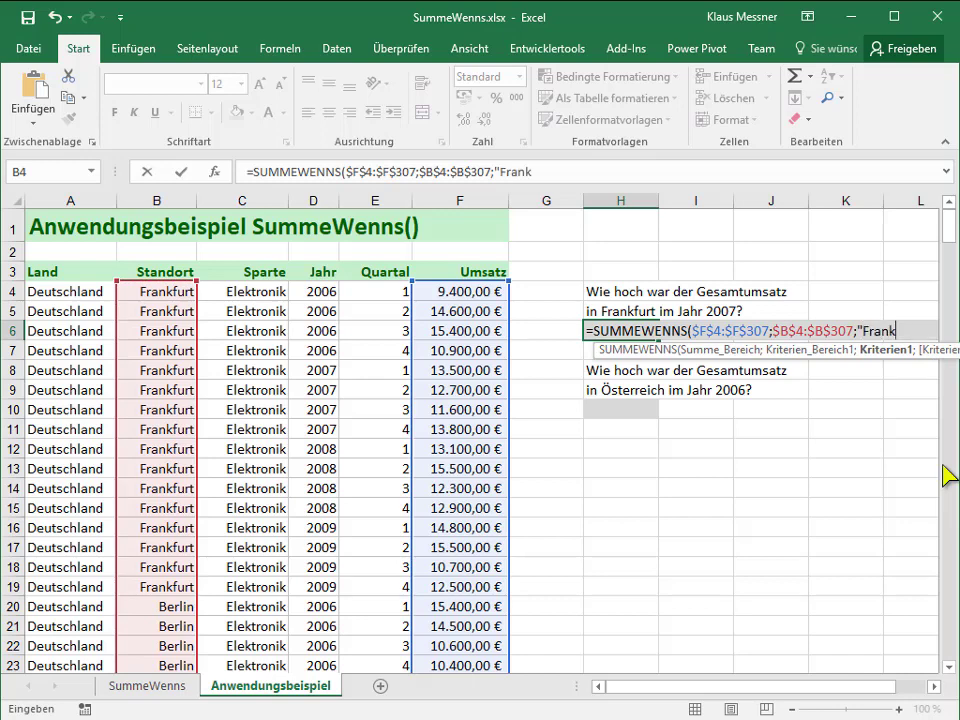
{"action": "type", "text": "furt\";"}
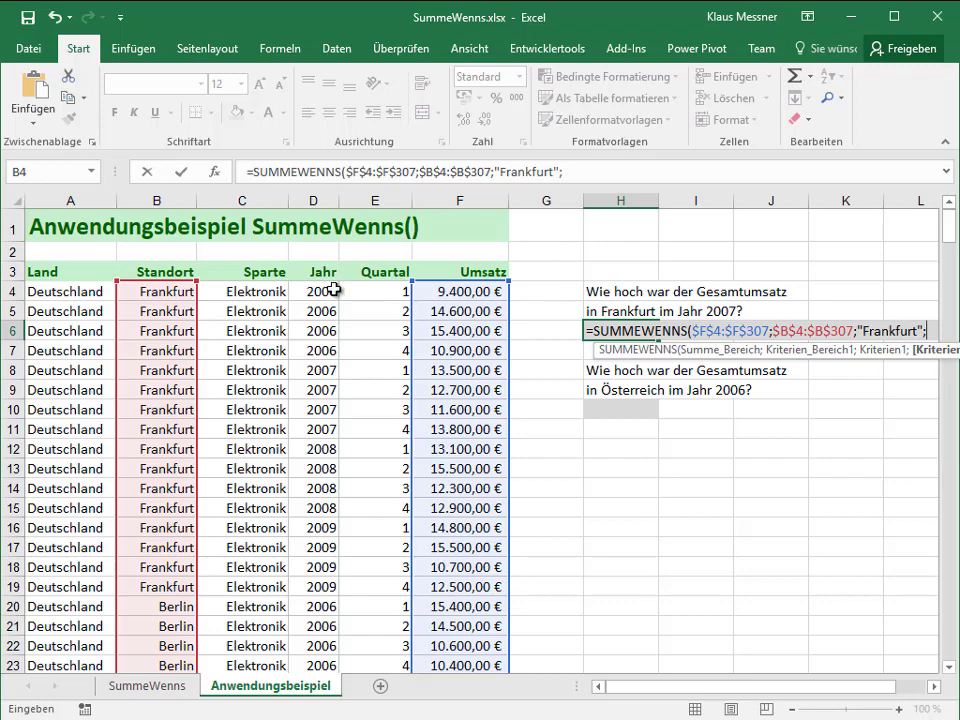
Add $D$4:$D$307 with 2007 as the second criterion and commit, returning 137600
{"action": "left_click_drag", "start_coordinate": [325, 291], "coordinate": [383, 258]}
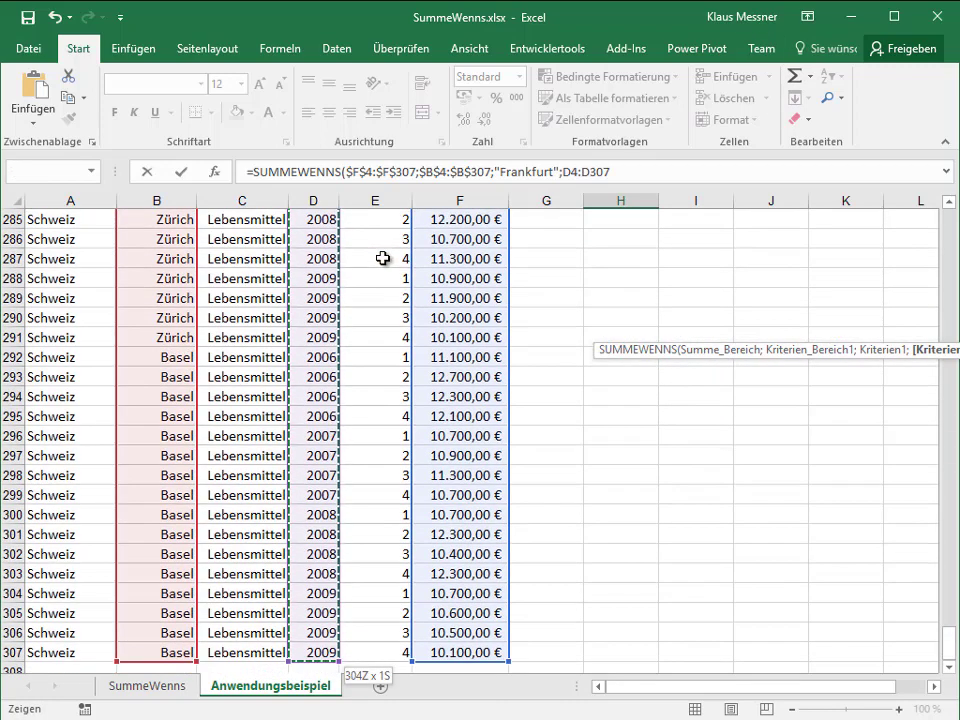
{"action": "key", "text": "F4"}
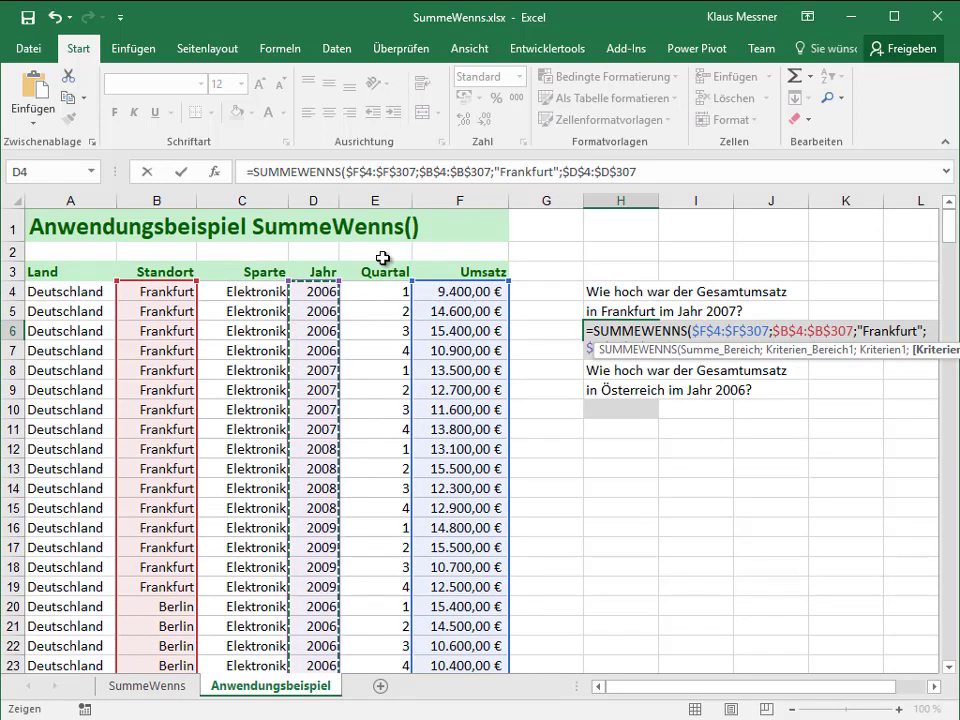
{"action": "type", "text": ";"}
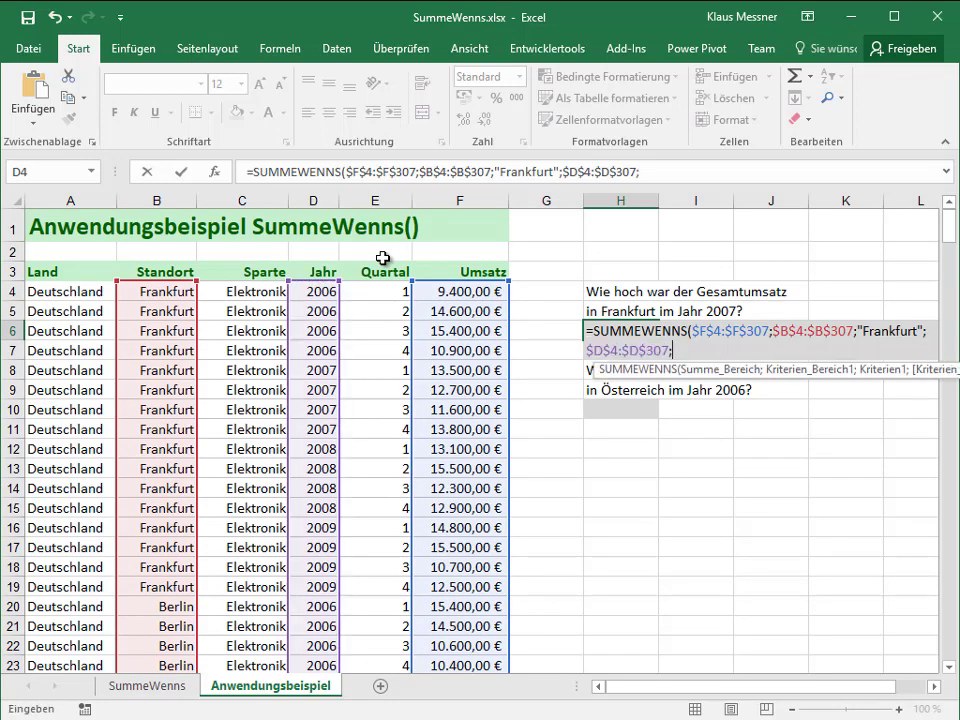
{"action": "type", "text": "2007"}
{"action": "type", "text": ")"}
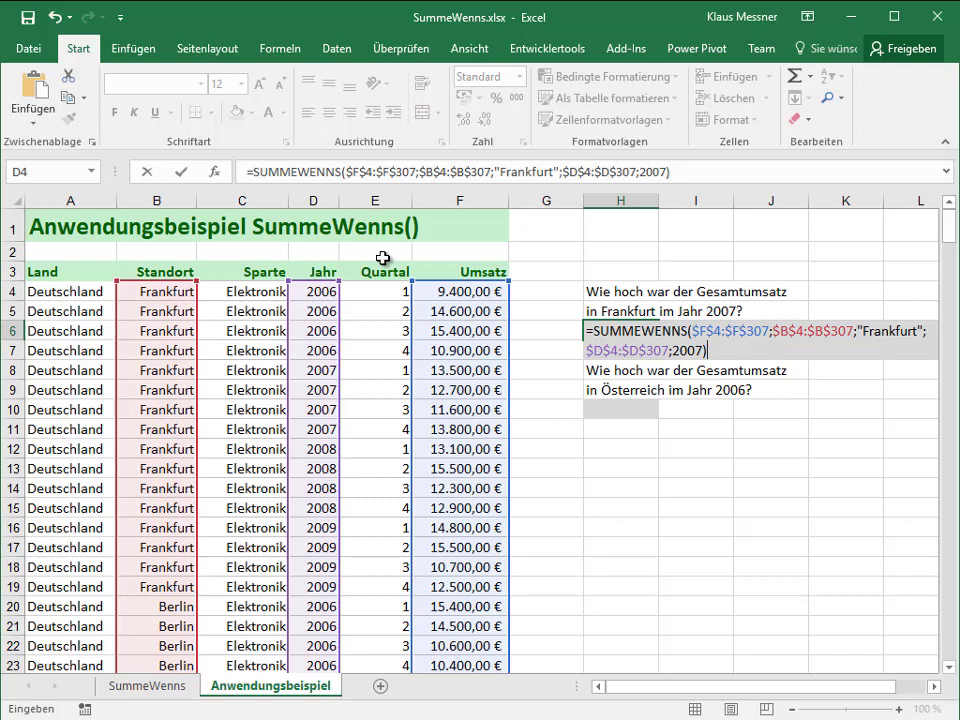
{"action": "key", "text": "Return"}
{"action": "key", "text": "Up"}
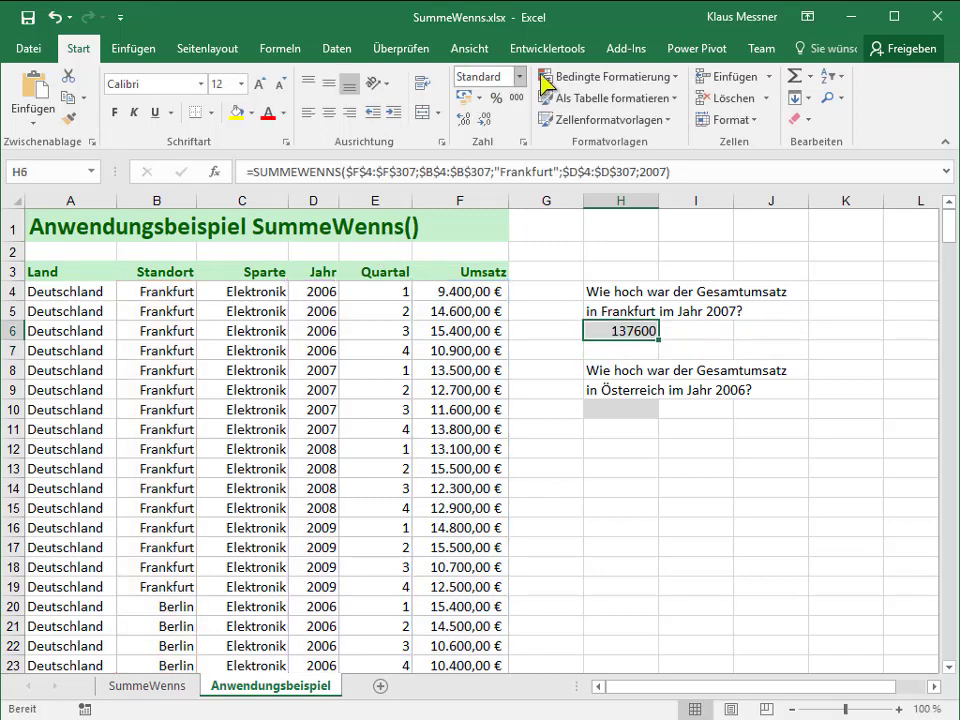
Format H6 as Währung and widen column H so 137.600,00 € fits
{"action": "left_click", "coordinate": [519, 77]}
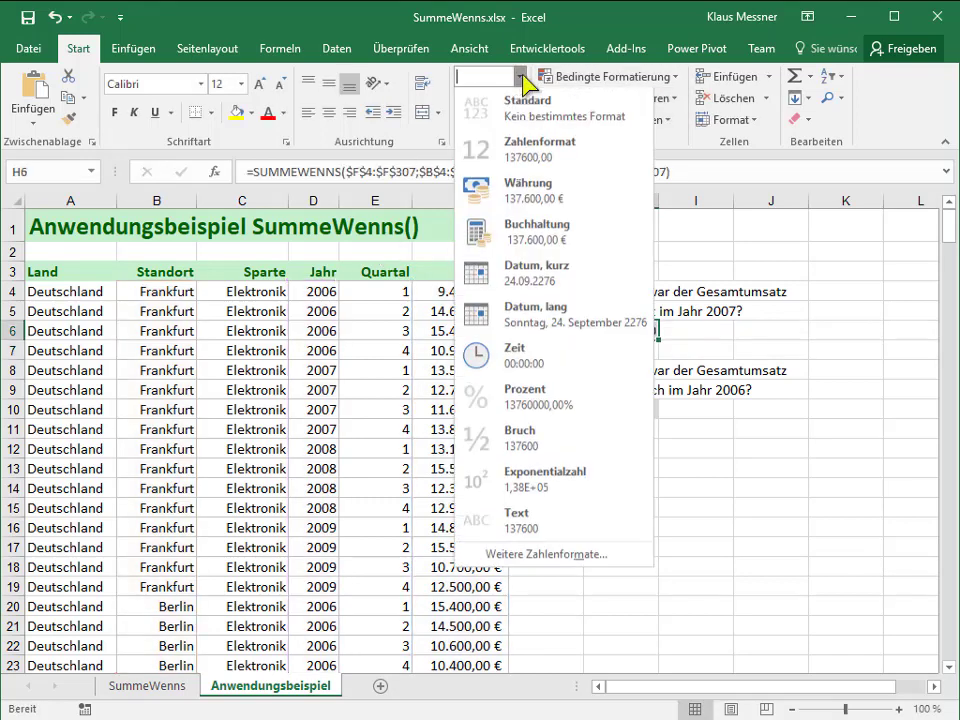
{"action": "left_click", "coordinate": [563, 200]}
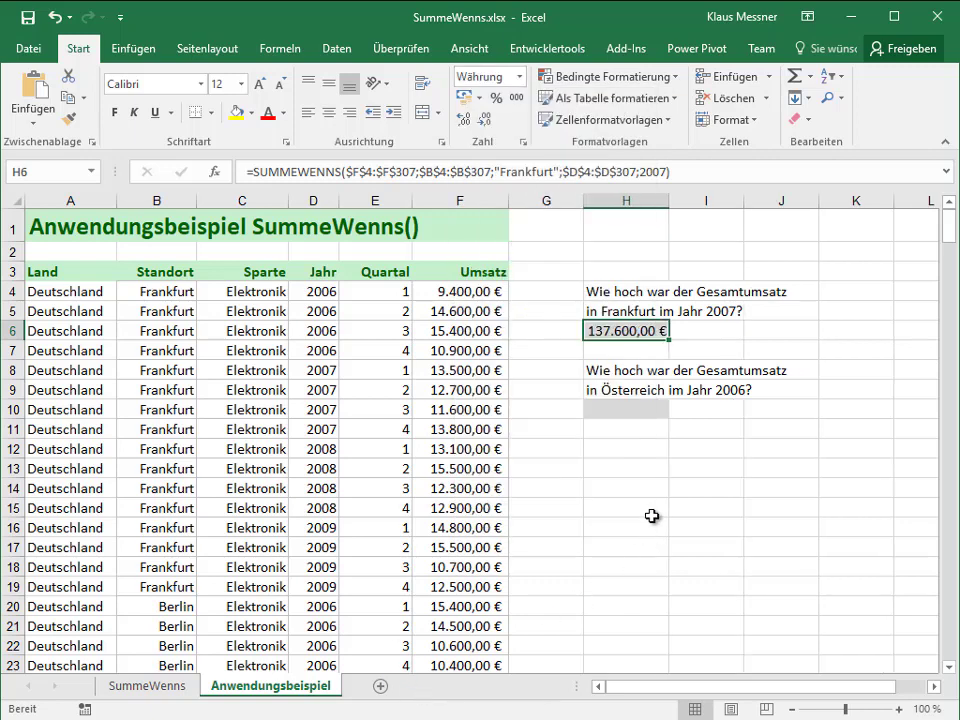
{"action": "left_click_drag", "start_coordinate": [665, 190], "coordinate": [685, 192]}
{"action": "left_click", "coordinate": [682, 530]}
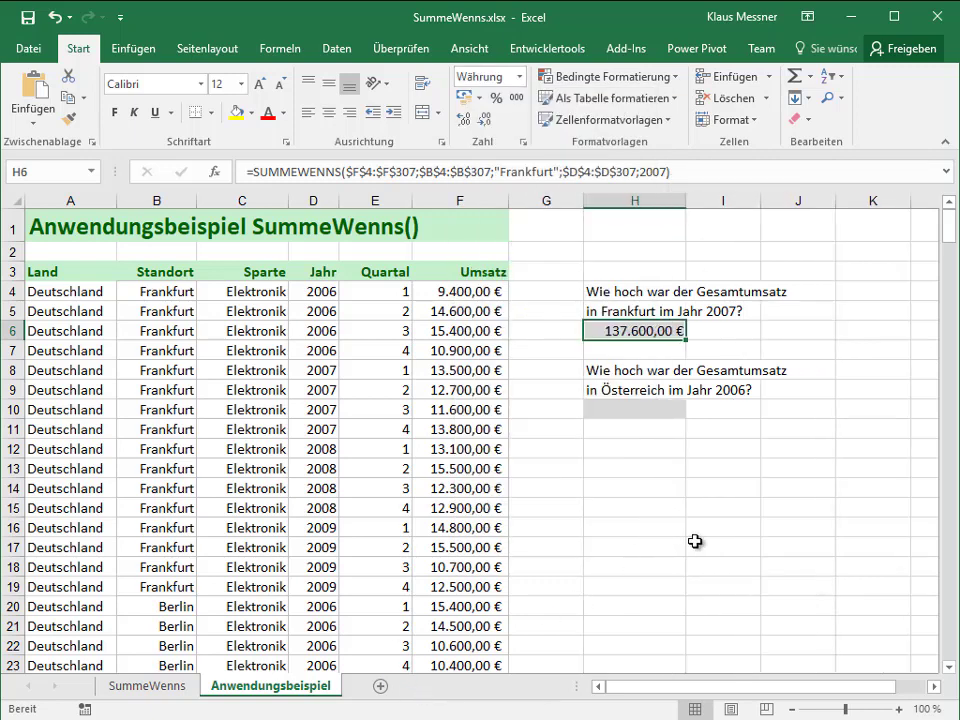
{"action": "left_click", "coordinate": [613, 406]}
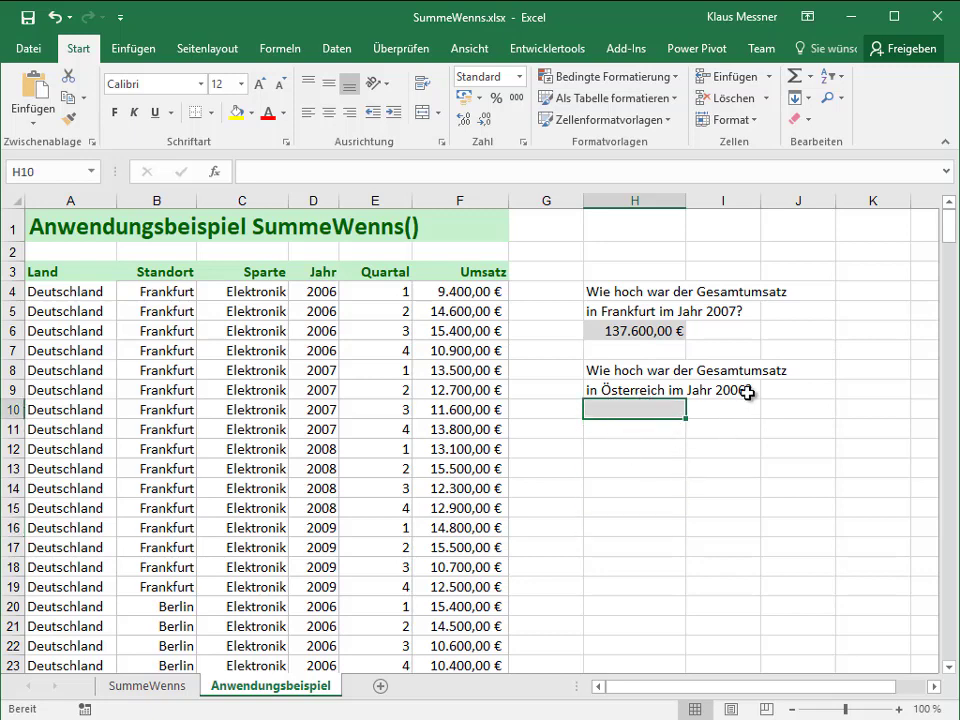
{"action": "left_click", "coordinate": [647, 334]}
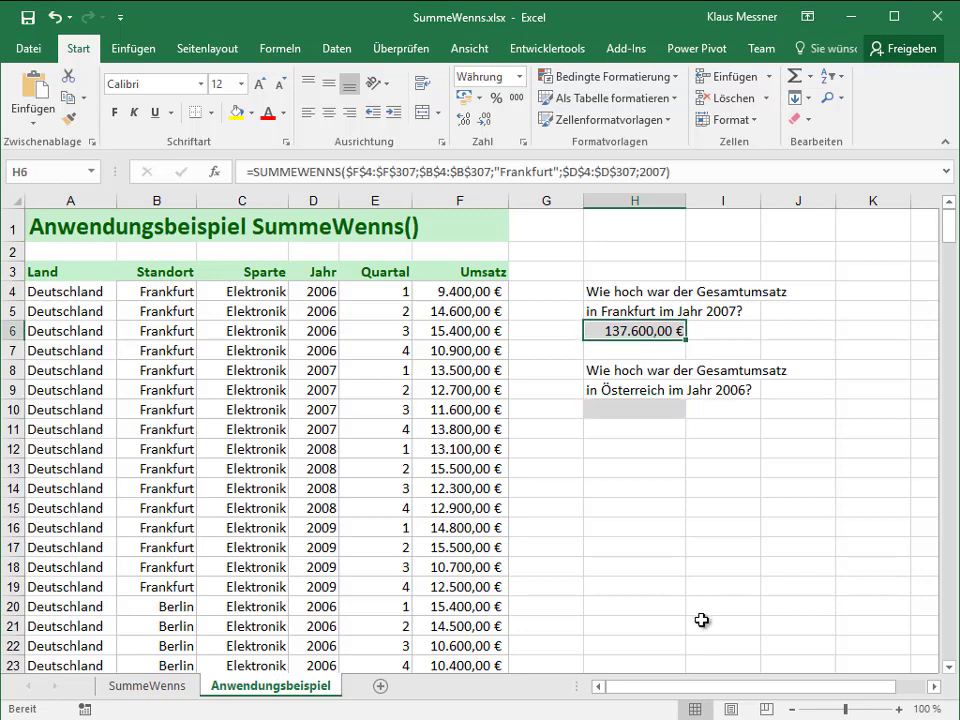
Copy the H6 formula into H10 and replace its Frankfurt criterion with Österreich
{"action": "key", "text": "ctrl+c"}
{"action": "left_click", "coordinate": [627, 410]}
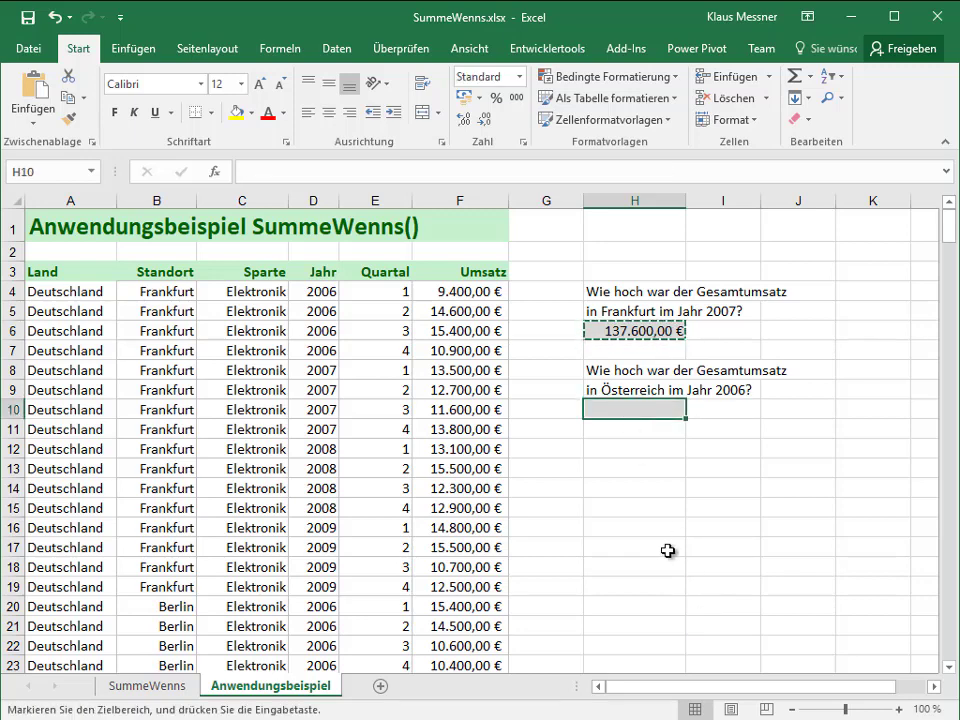
{"action": "key", "text": "ctrl+v"}
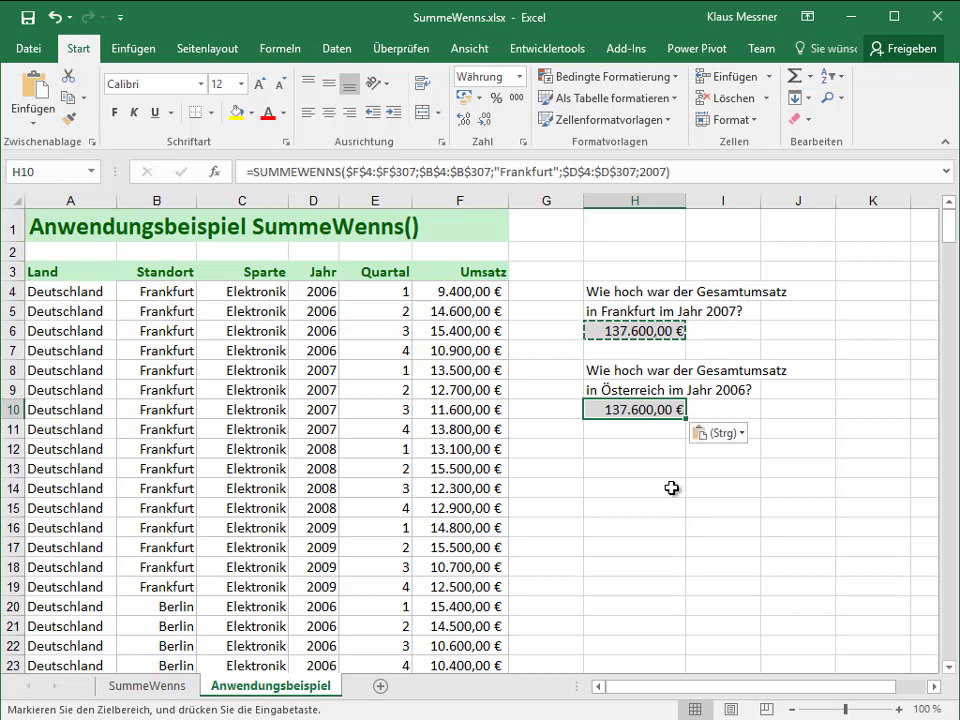
{"action": "left_click", "coordinate": [500, 172]}
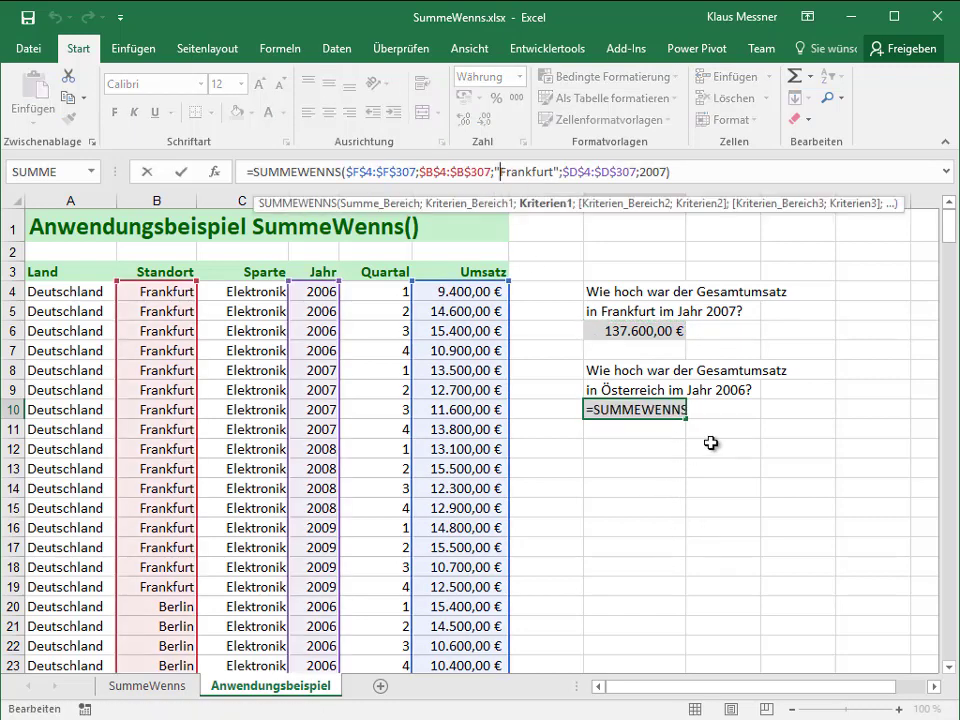
{"action": "key", "text": "shift+Right"}
{"action": "key", "text": "shift+Right"}
{"action": "key", "text": "shift+Right"}
{"action": "key", "text": "shift+Right"}
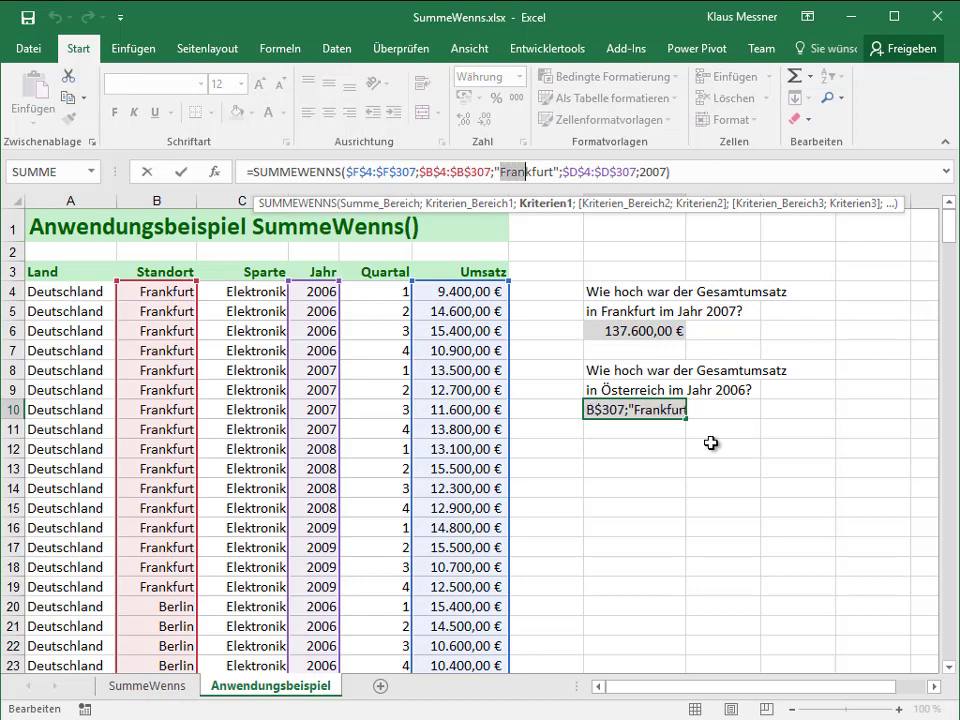
{"action": "key", "text": "shift+Right"}
{"action": "key", "text": "shift+Right"}
{"action": "key", "text": "shift+Right"}
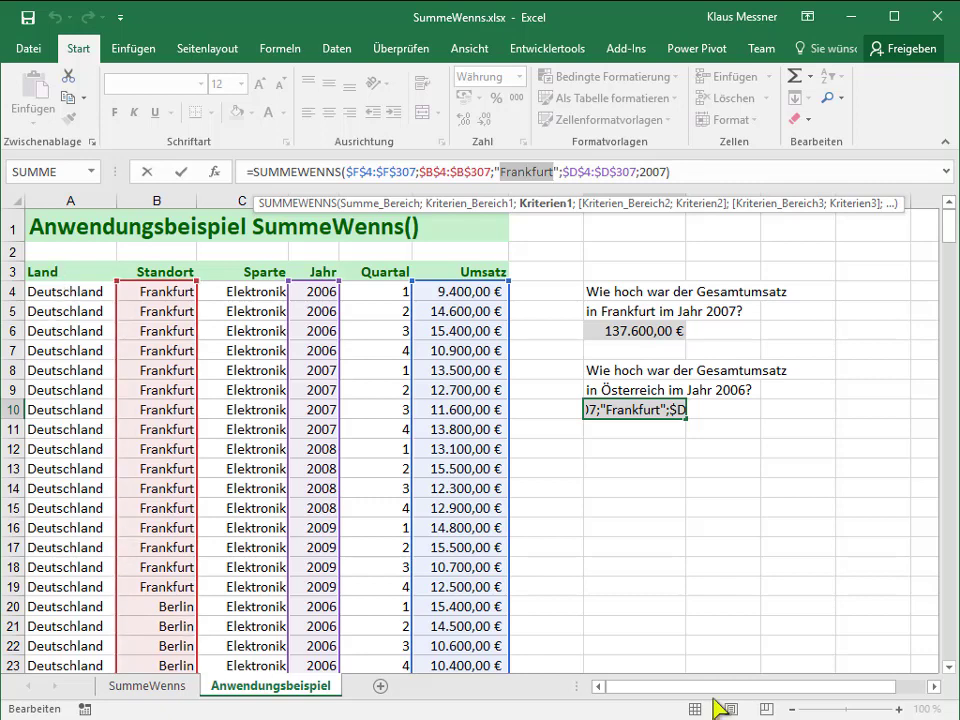
{"action": "type", "text": "Ös"}
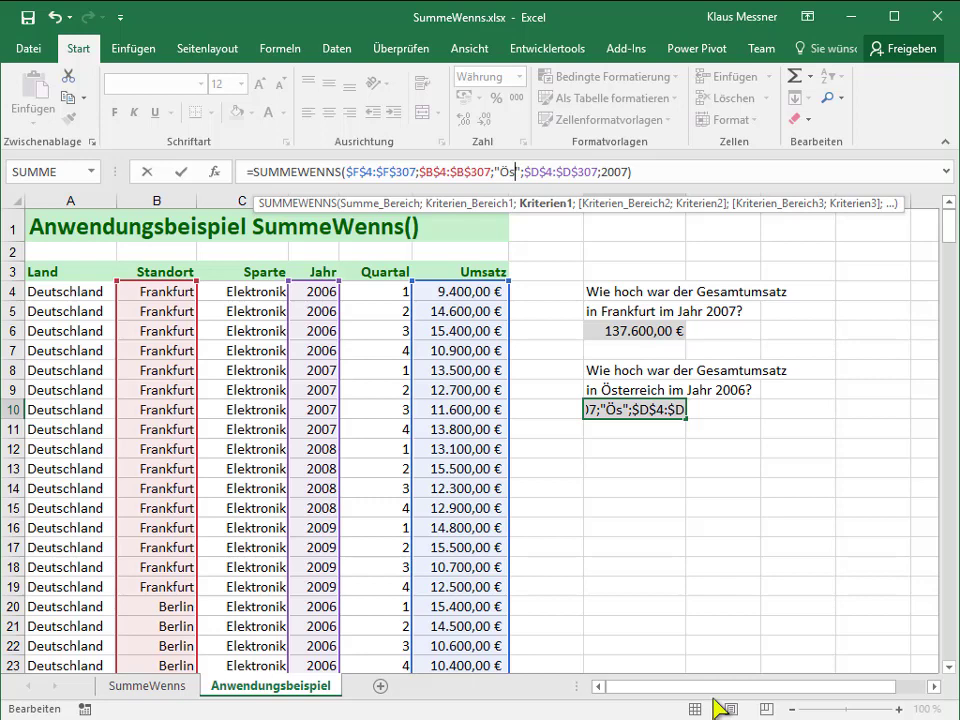
{"action": "type", "text": "ter"}
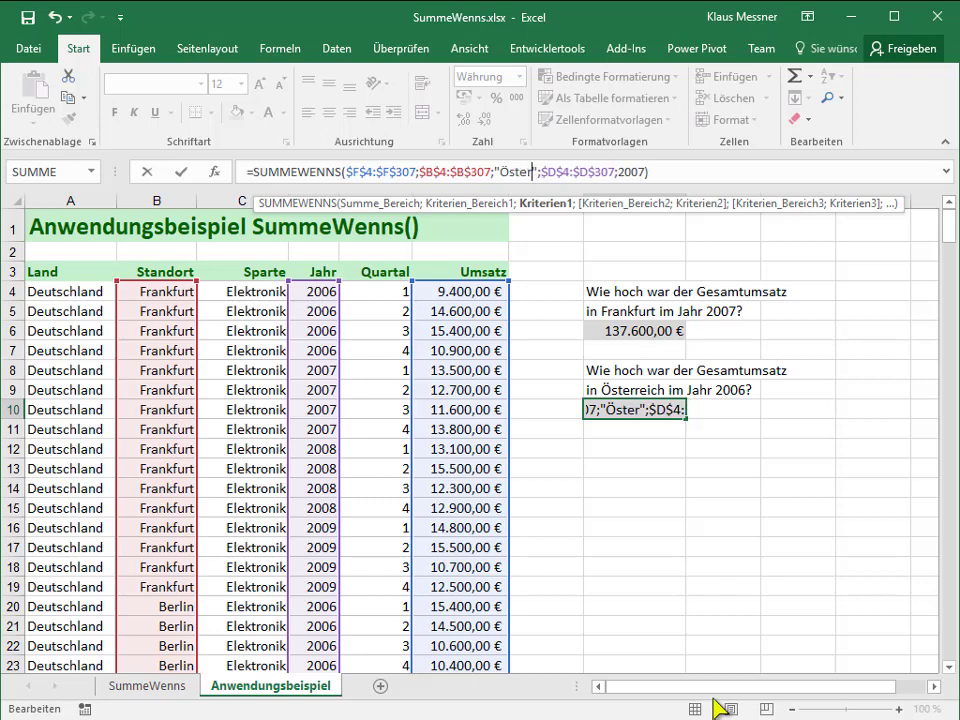
{"action": "type", "text": "reich"}
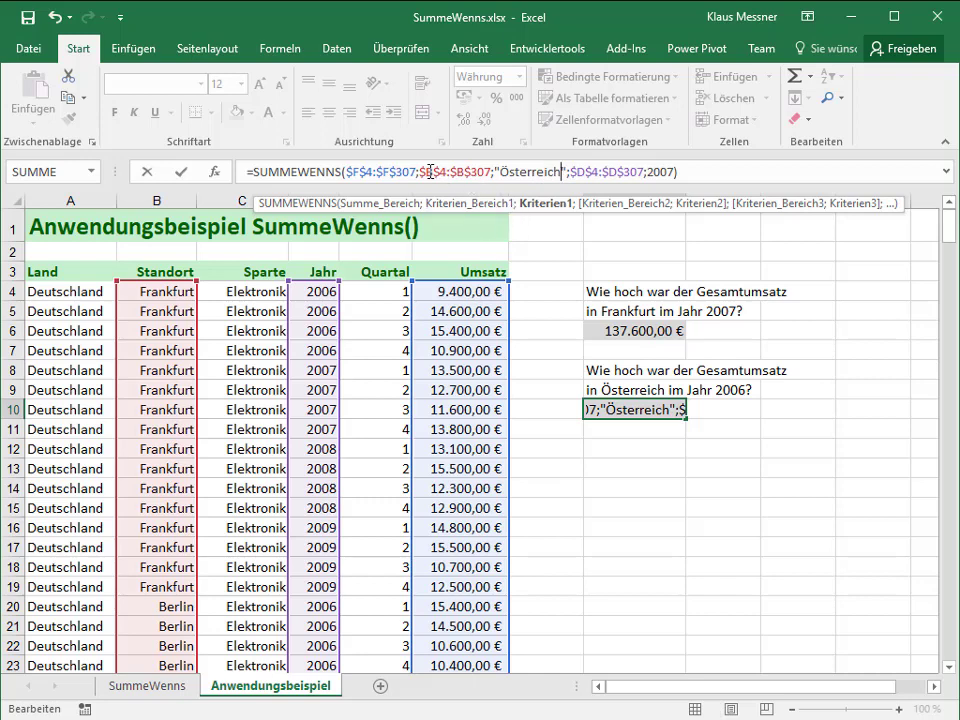
Change the first criteria range in H10 from $B$4:$B$307 to $A$4:$A$307
{"action": "left_click", "coordinate": [428, 172]}
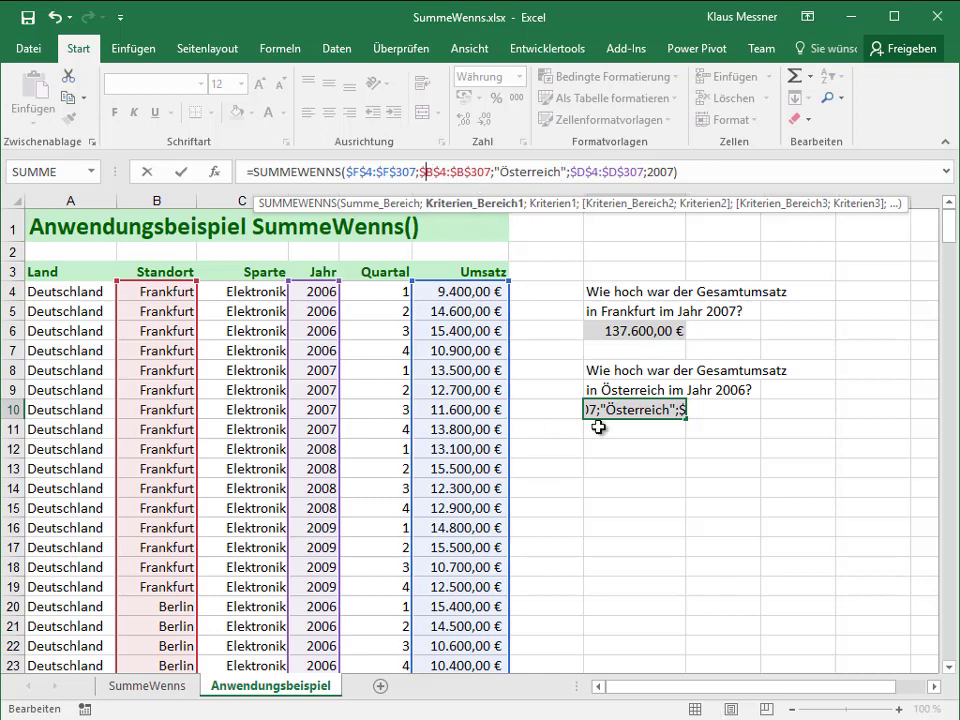
{"action": "key", "text": "Right"}
{"action": "key", "text": "Right"}
{"action": "key", "text": "BackSpace"}
{"action": "type", "text": "A"}
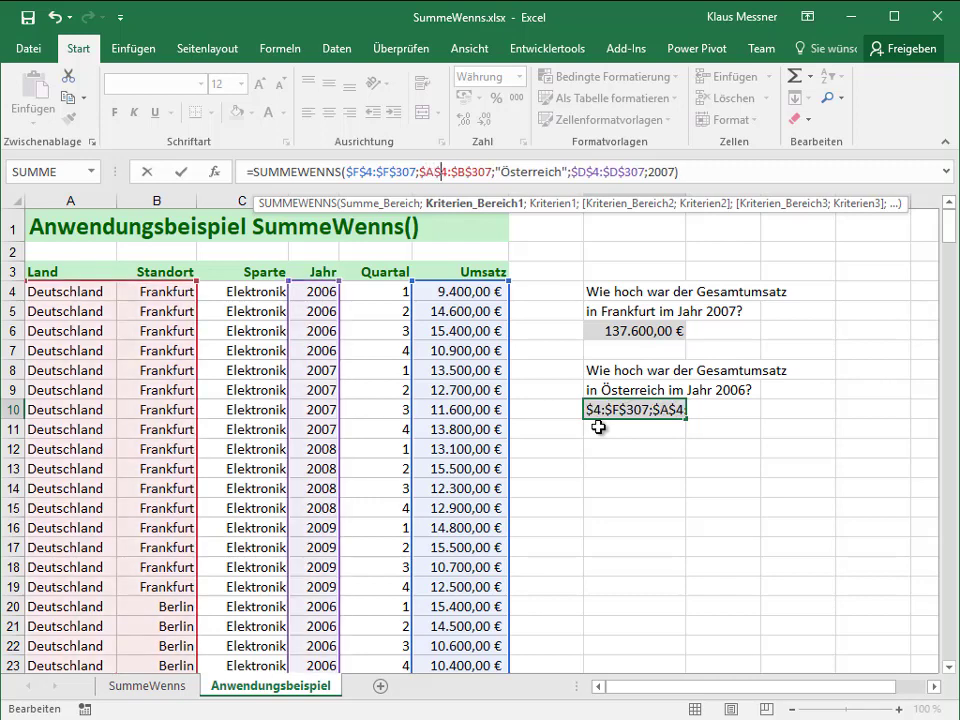
{"action": "key", "text": "Right"}
{"action": "key", "text": "Right"}
{"action": "key", "text": "Right"}
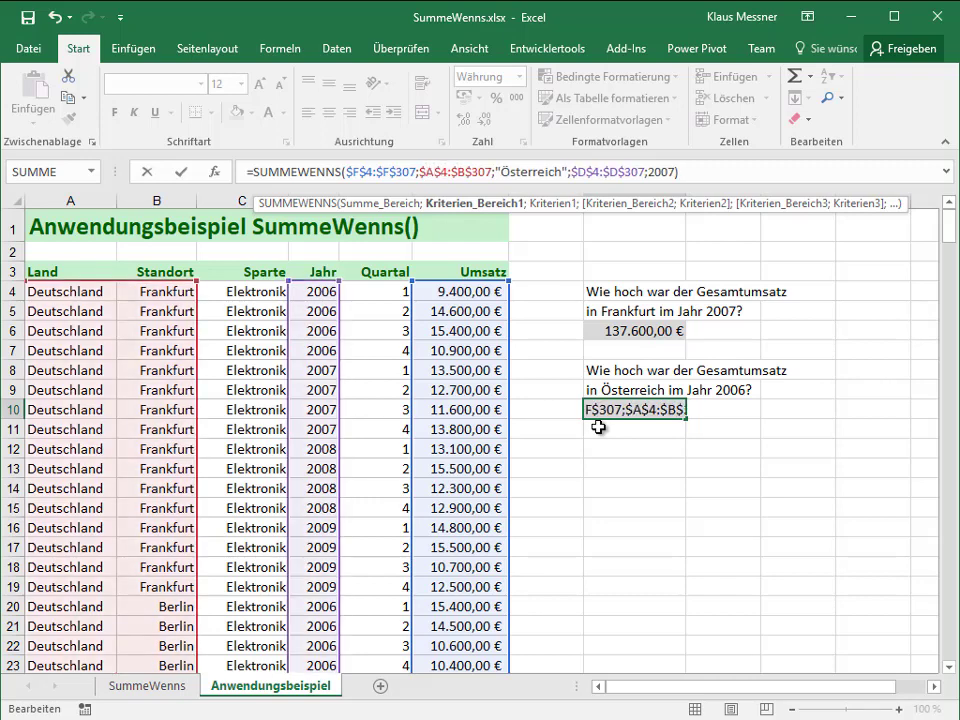
{"action": "key", "text": "Delete"}
{"action": "type", "text": "A"}
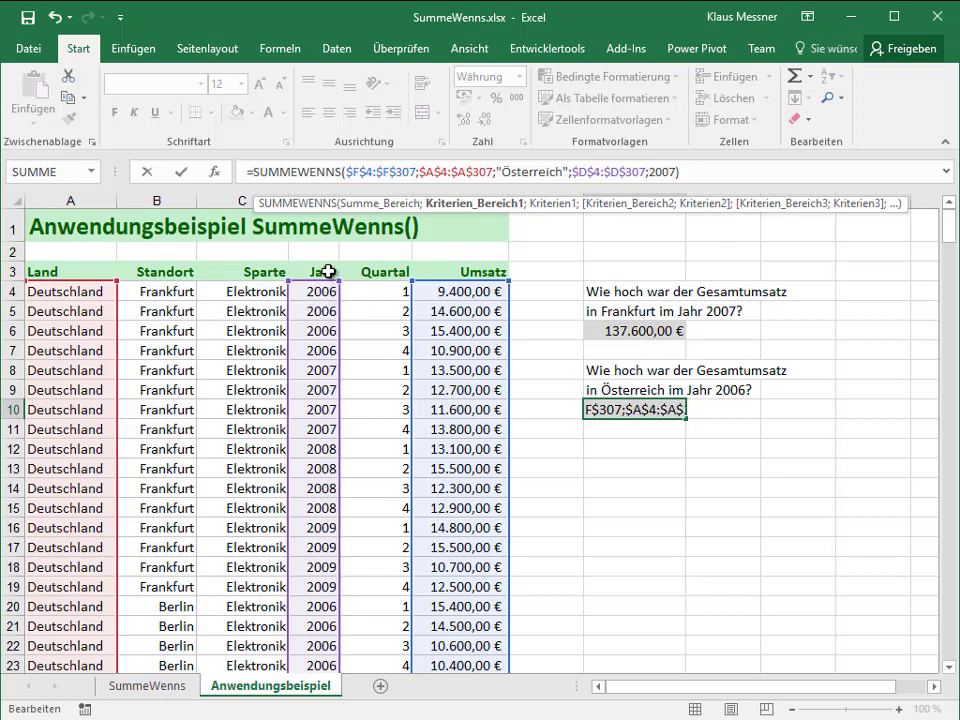
Change the year criterion to 2006 and commit, giving 277.900,00 €
{"action": "left_click", "coordinate": [675, 176]}
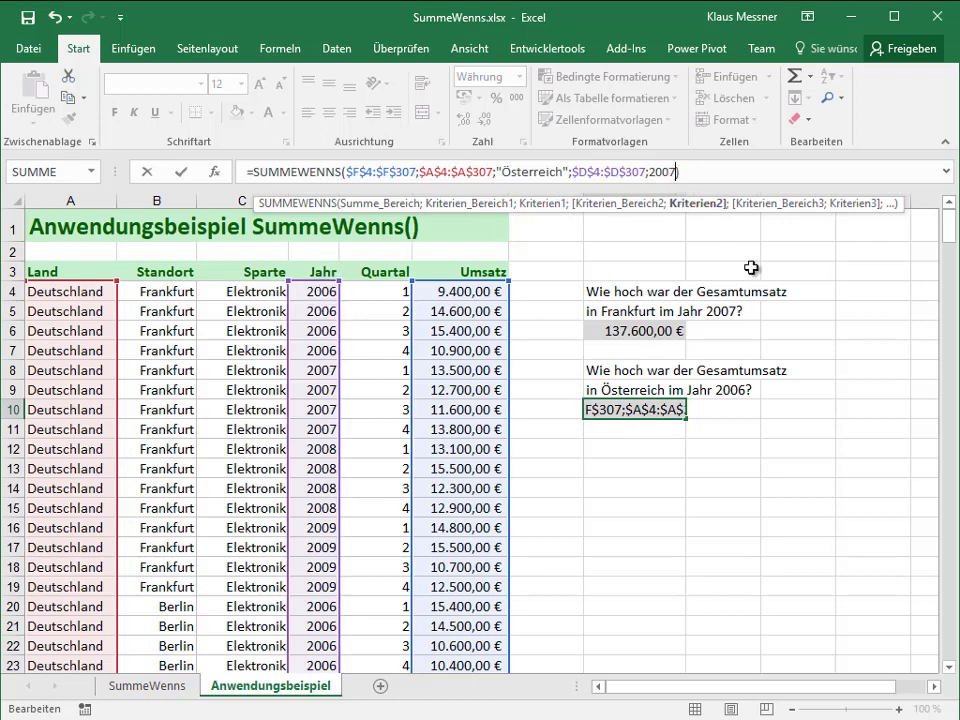
{"action": "key", "text": "BackSpace"}
{"action": "type", "text": "6"}
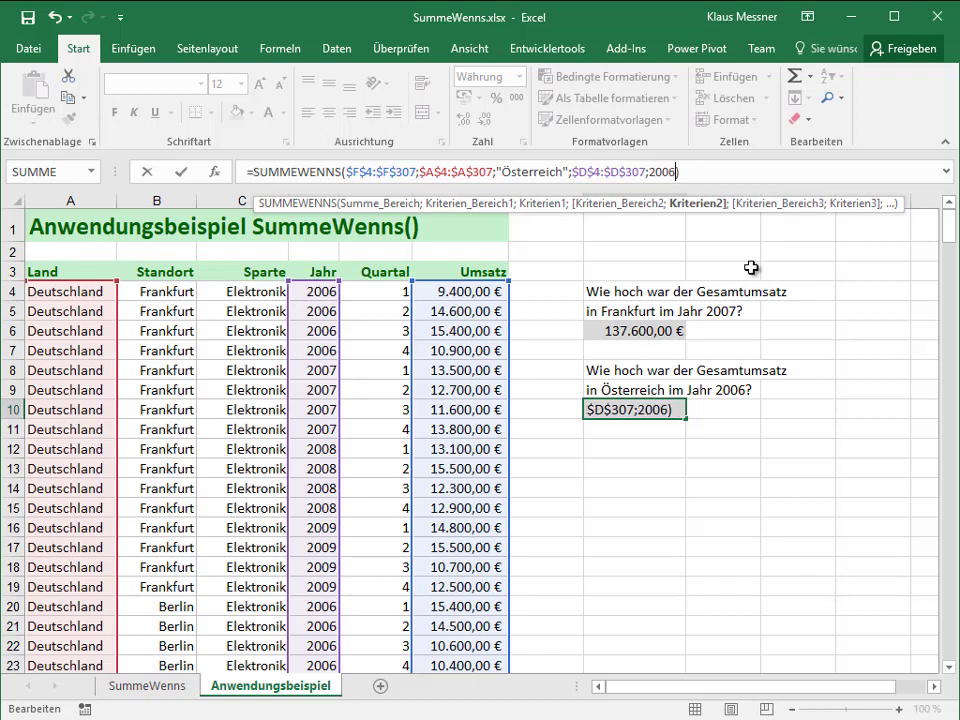
{"action": "key", "text": "Return"}
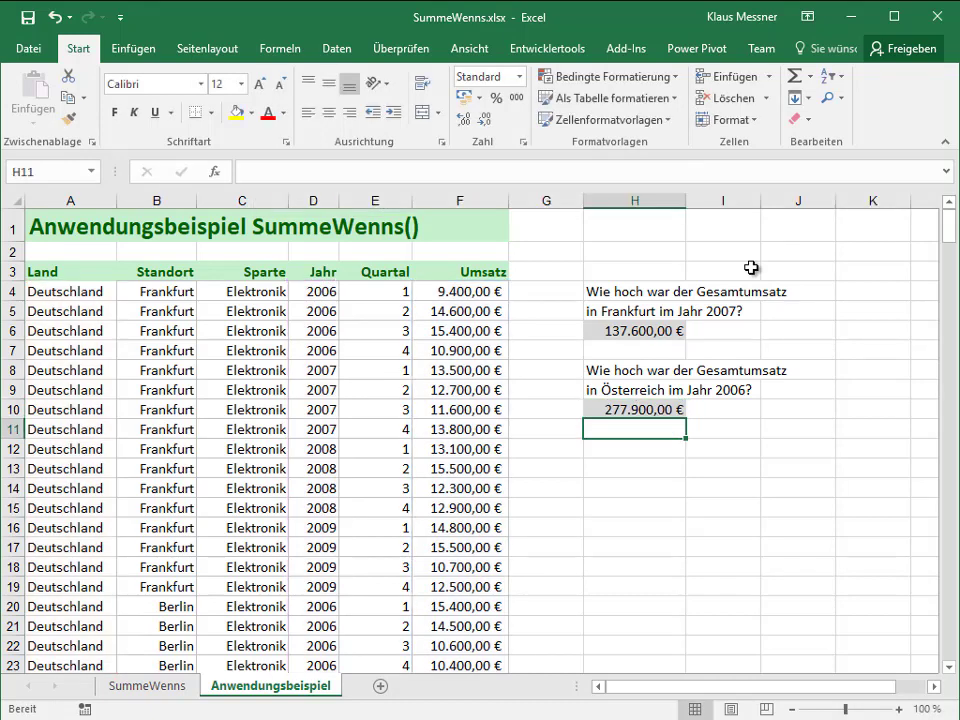
{"action": "key", "text": "Up"}
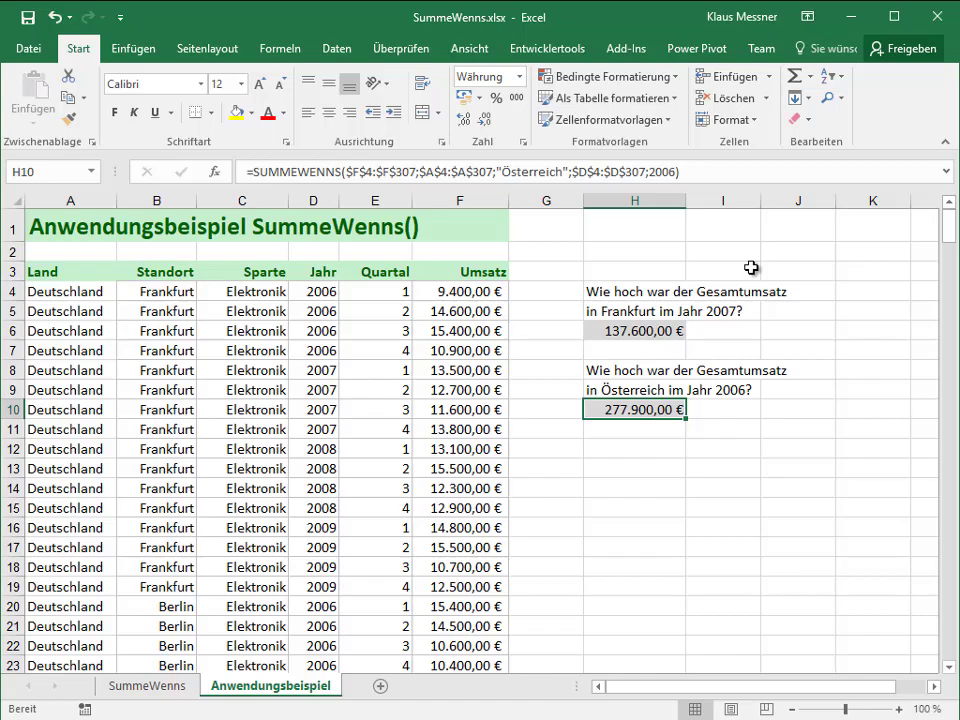